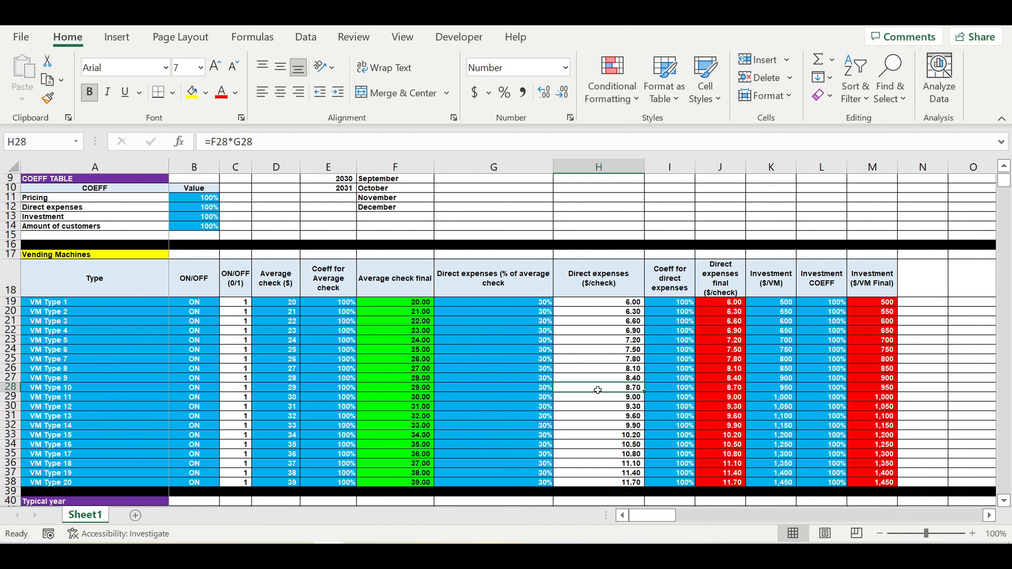
{"action": "left_click", "coordinate": [599, 406]}
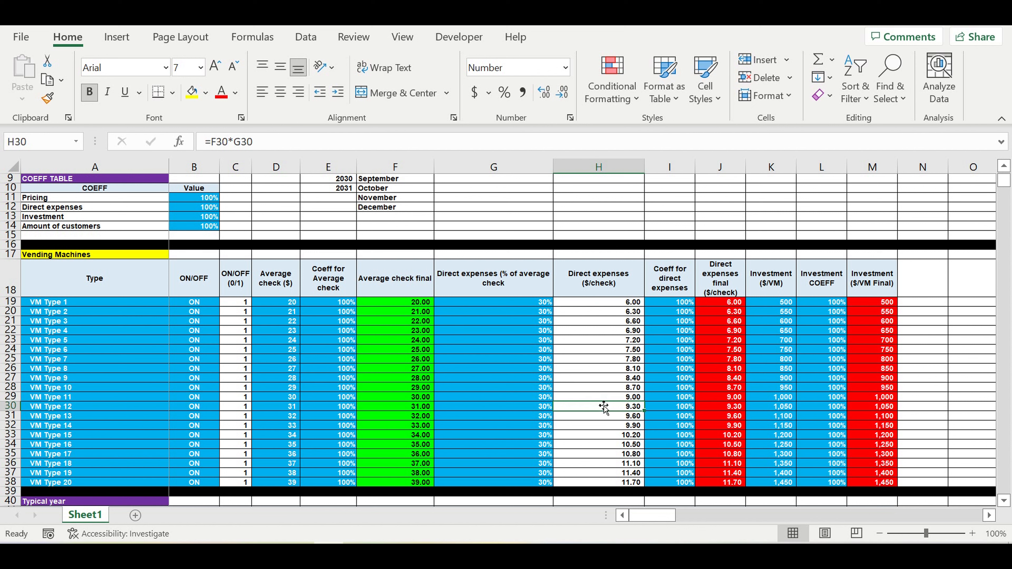
{"action": "left_click", "coordinate": [177, 341]}
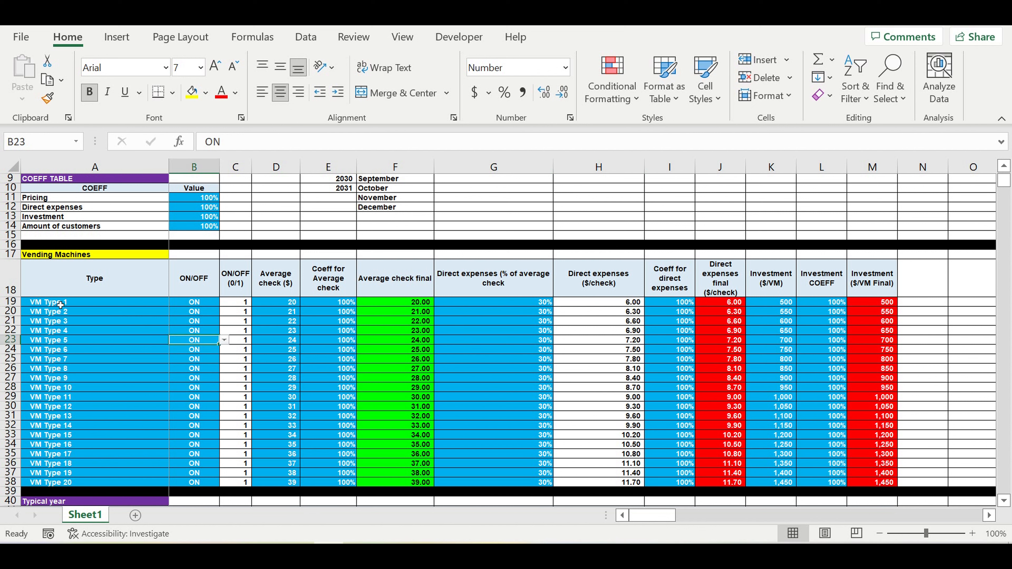
{"action": "left_click_drag", "start_coordinate": [60, 305], "coordinate": [76, 484]}
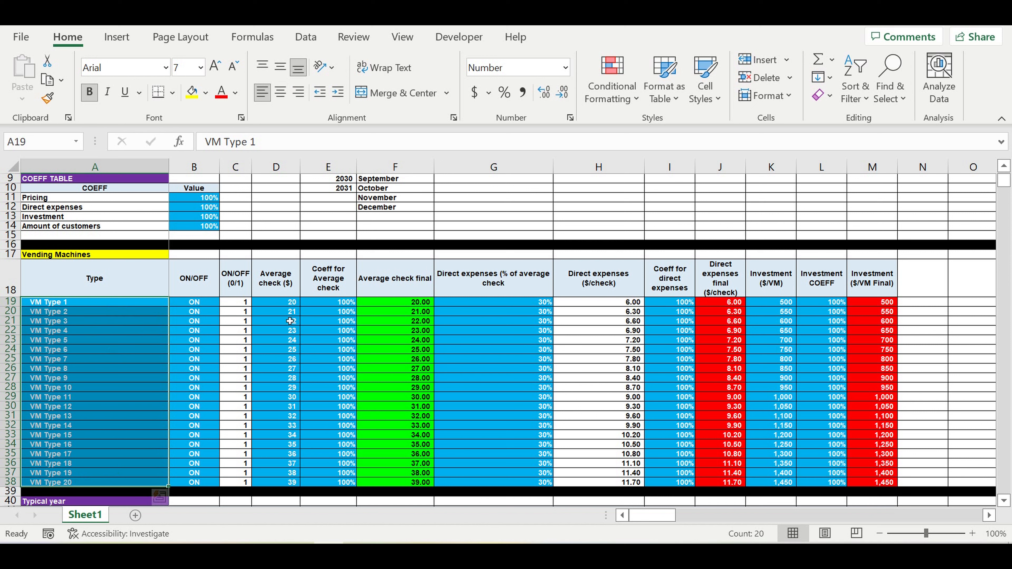
{"action": "left_click_drag", "start_coordinate": [281, 305], "coordinate": [293, 396]}
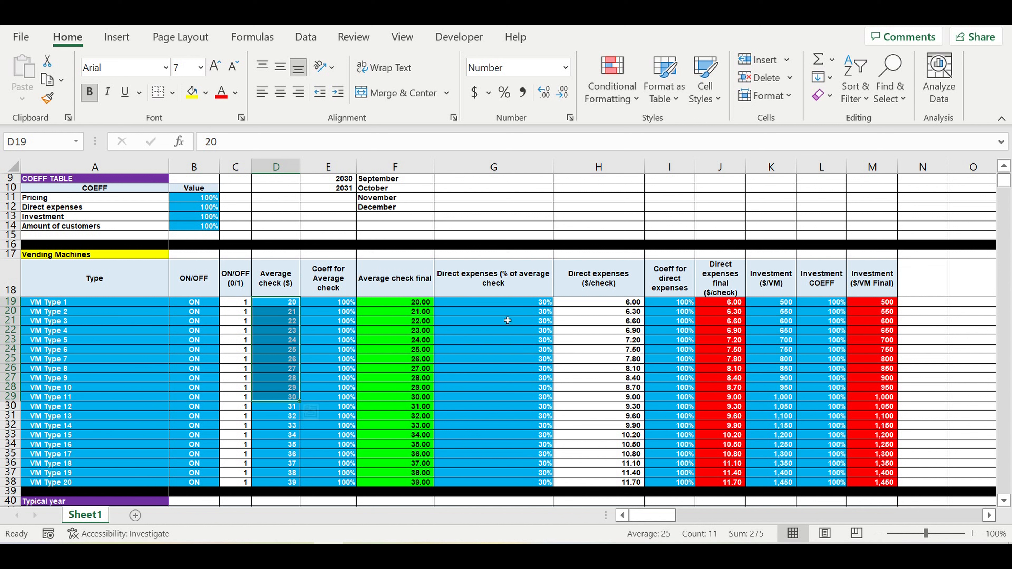
{"action": "left_click_drag", "start_coordinate": [679, 323], "coordinate": [678, 425]}
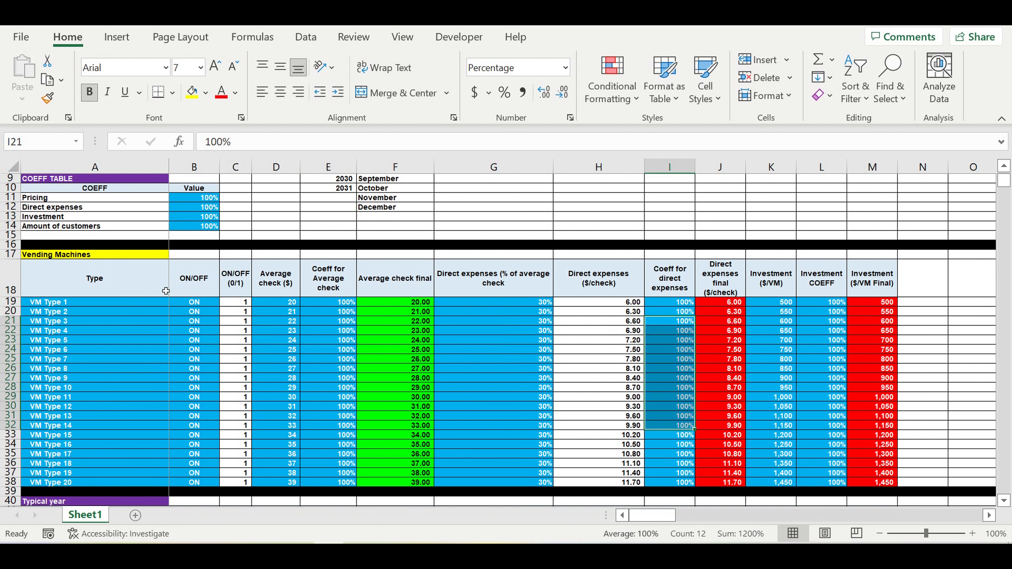
Step: Extend the vending machine header row from M18 into N18 and title it "Service expenses ($/month)"
{"action": "left_click", "coordinate": [886, 282]}
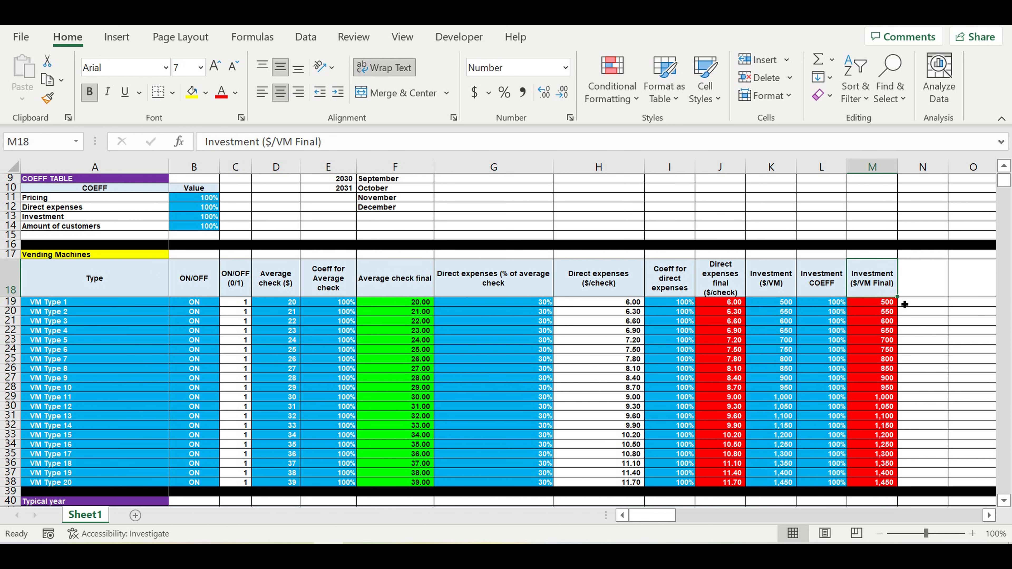
{"action": "left_click_drag", "start_coordinate": [900, 301], "coordinate": [928, 267]}
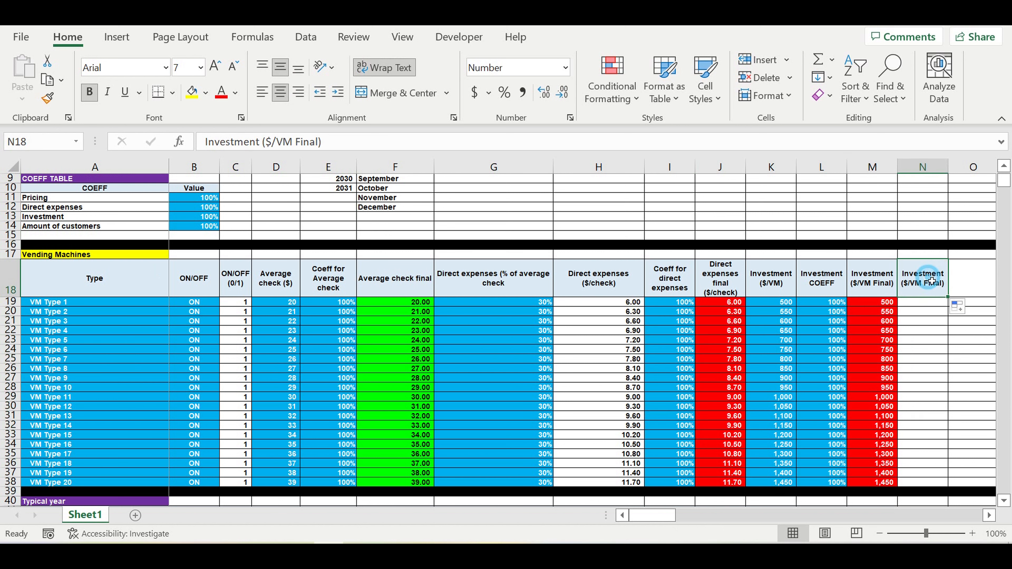
{"action": "type", "text": "Ser"}
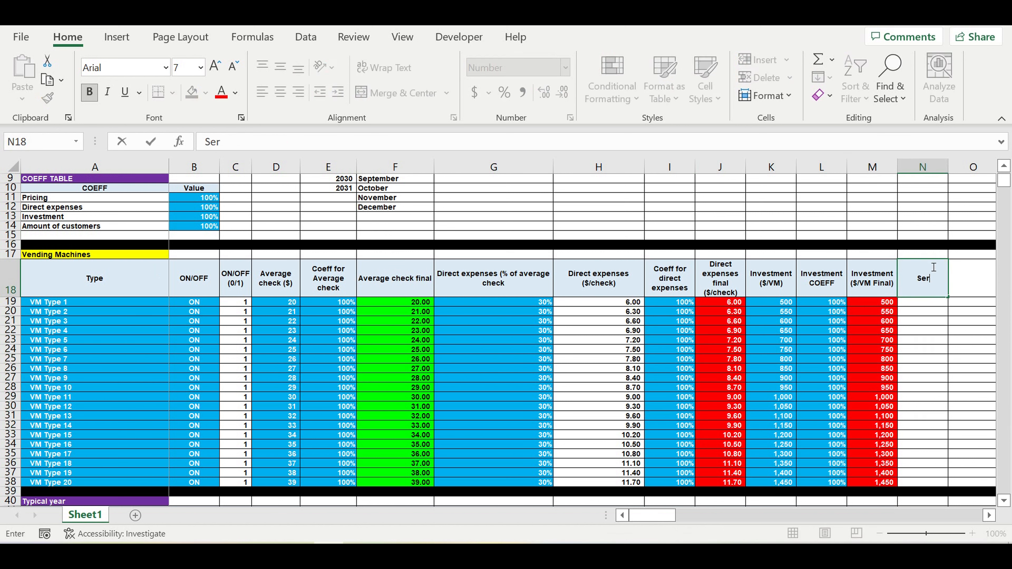
{"action": "type", "text": "vice expenses"}
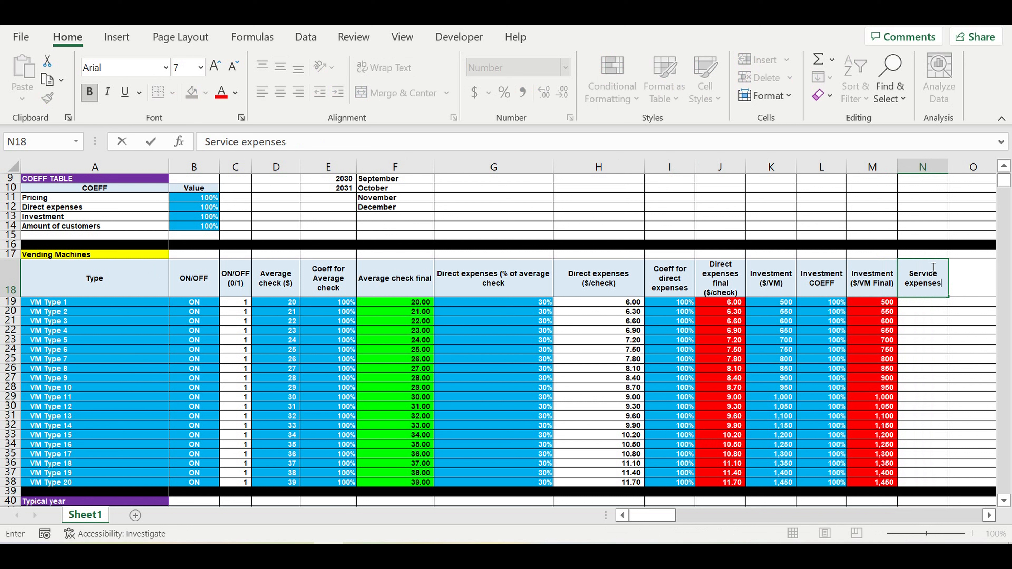
{"action": "type", "text": " ($/month"}
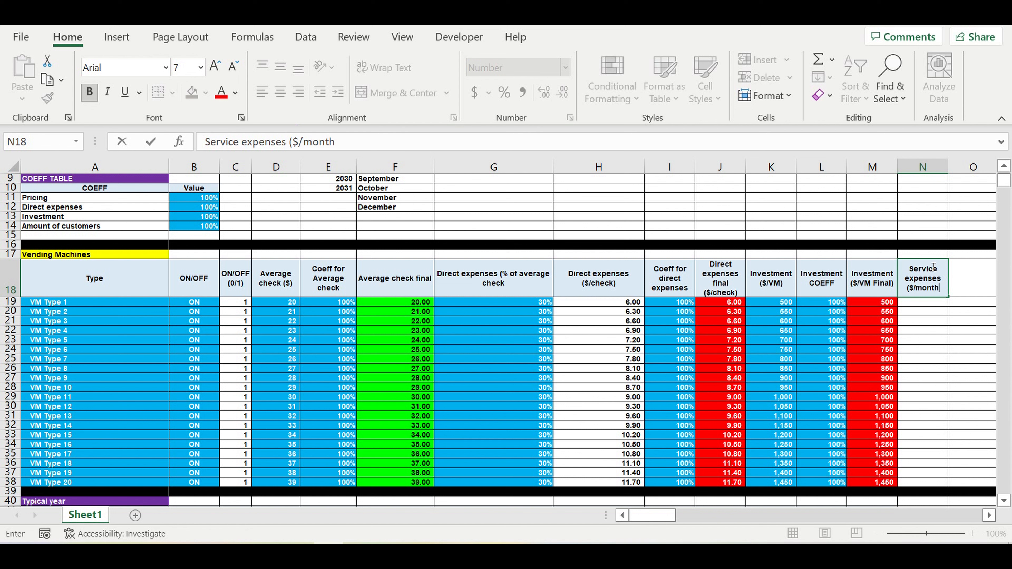
{"action": "type", "text": ")"}
{"action": "left_click", "coordinate": [211, 147]}
{"action": "key", "text": "Return"}
Step: Enter 30 as the monthly service expense for VM Type 1 in N19
{"action": "left_click", "coordinate": [959, 333]}
{"action": "left_click", "coordinate": [924, 304]}
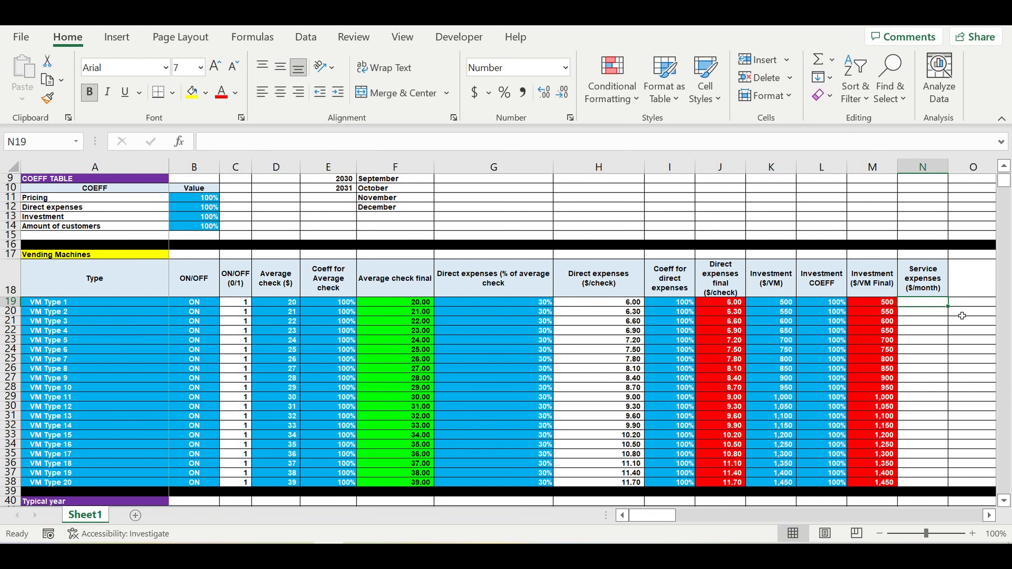
{"action": "type", "text": "30"}
{"action": "key", "text": "Return"}
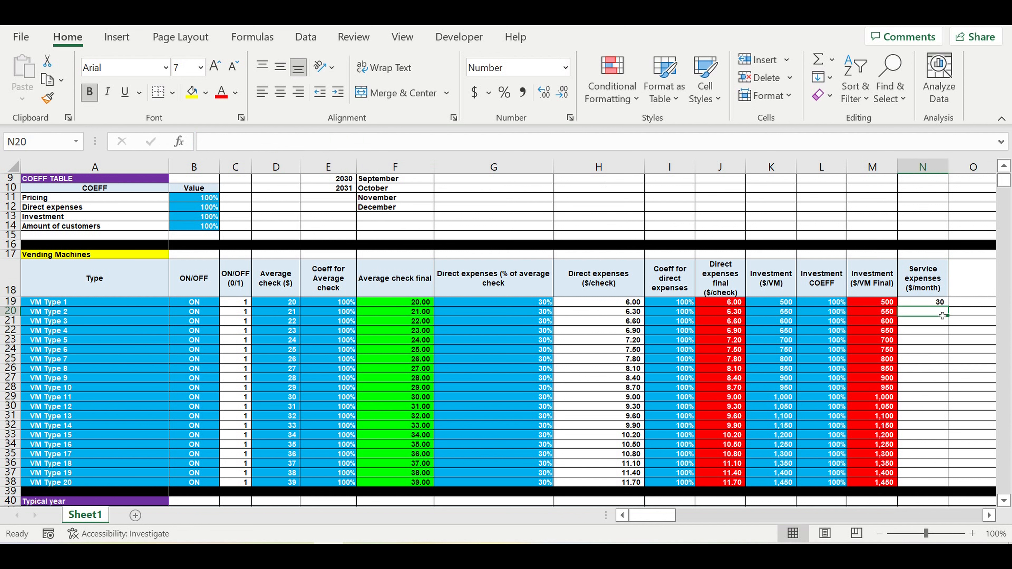
Step: Enter the formula =N19+10 in N20 and fill it down to N38 for the remaining vending machine types
{"action": "type", "text": "="}
{"action": "left_click", "coordinate": [928, 302]}
{"action": "type", "text": "+"}
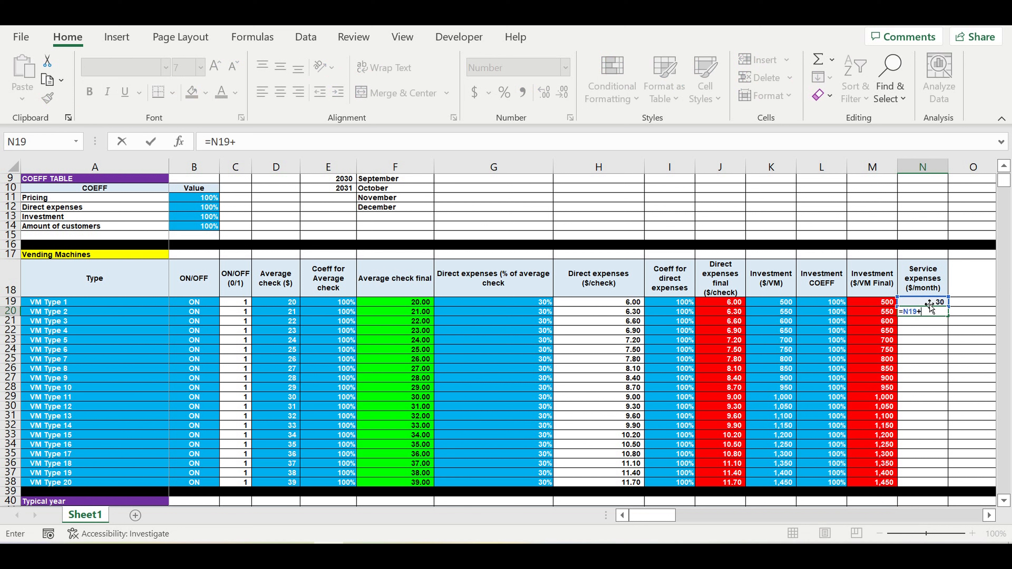
{"action": "type", "text": "10"}
{"action": "key", "text": "ctrl+Return"}
{"action": "left_click_drag", "start_coordinate": [948, 317], "coordinate": [946, 483]}
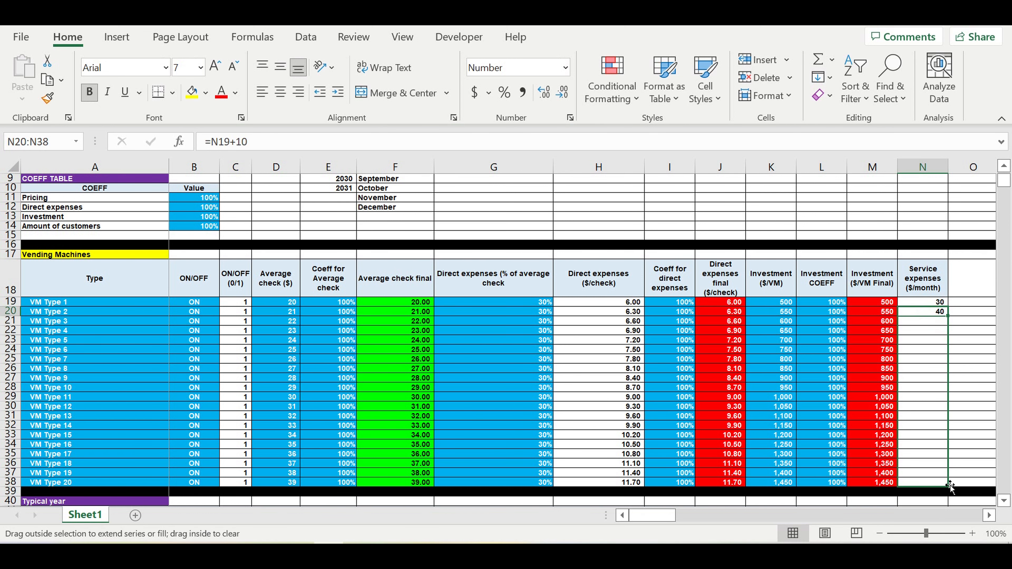
Step: Fill the service expense cells N19:N38 with the standard light blue colour
{"action": "left_click_drag", "start_coordinate": [922, 302], "coordinate": [925, 480]}
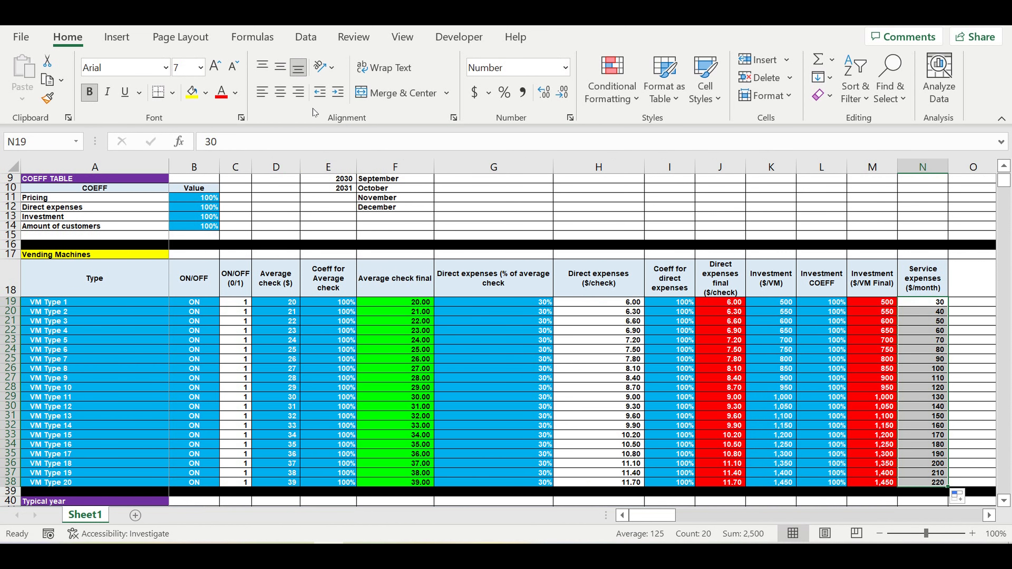
{"action": "left_click", "coordinate": [208, 92]}
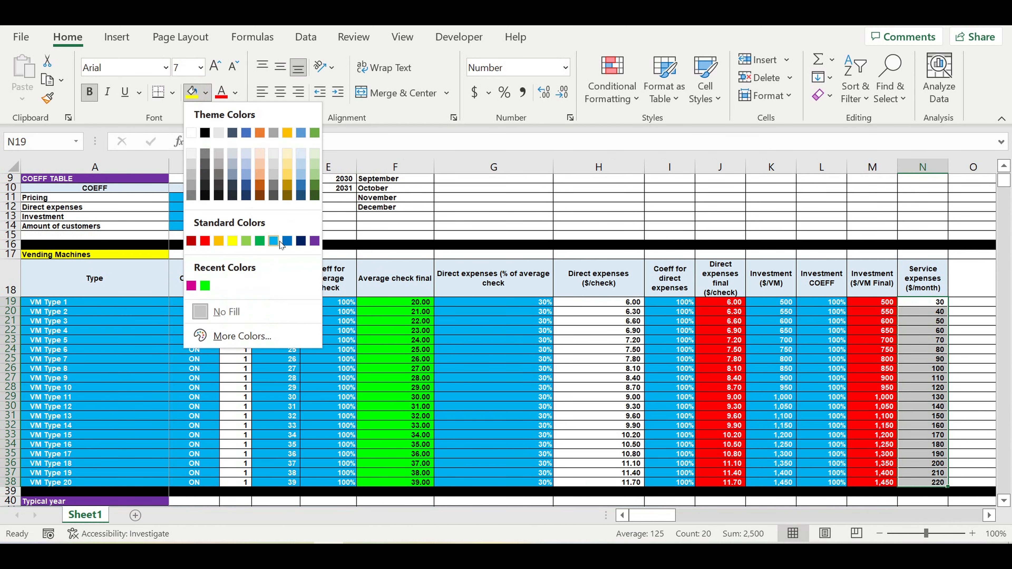
{"action": "left_click", "coordinate": [279, 241]}
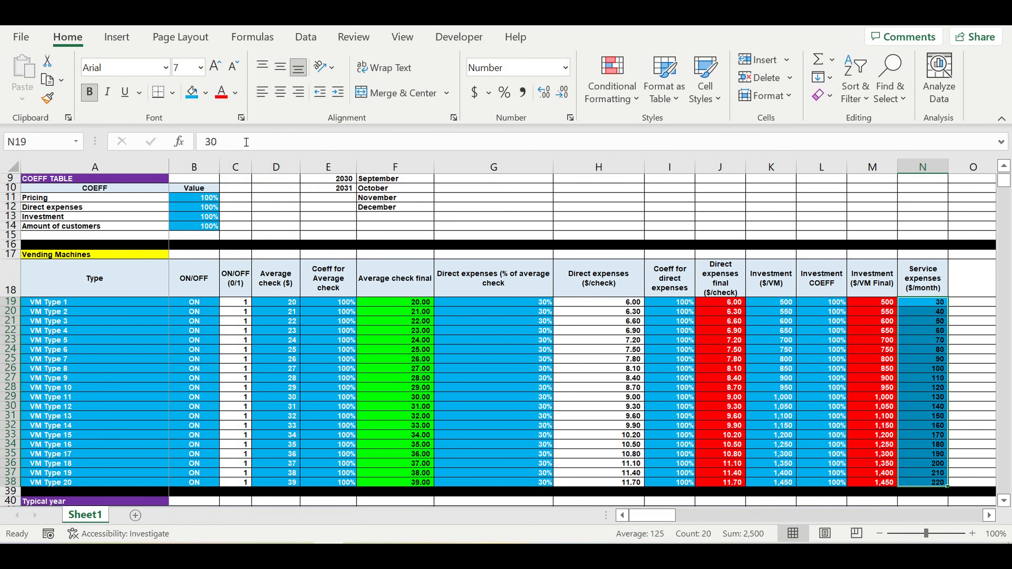
Step: Set the font colour of the service expense values in N19:N38 to light blue
{"action": "left_click", "coordinate": [235, 93]}
{"action": "left_click", "coordinate": [302, 265]}
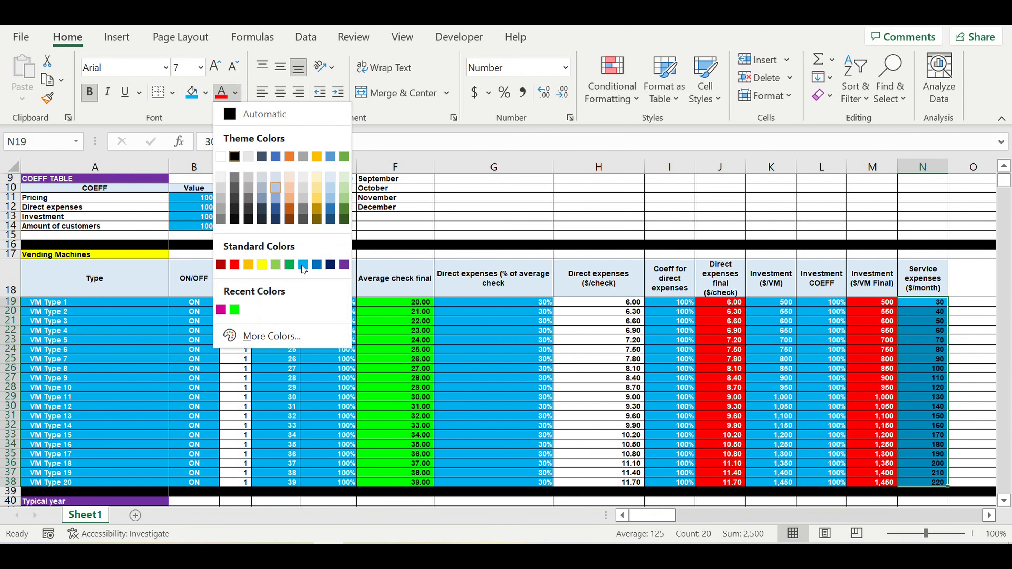
{"action": "left_click", "coordinate": [303, 265]}
Step: Set the font colour of the "Coeff for Average check" header in E18 to white
{"action": "left_click", "coordinate": [328, 278]}
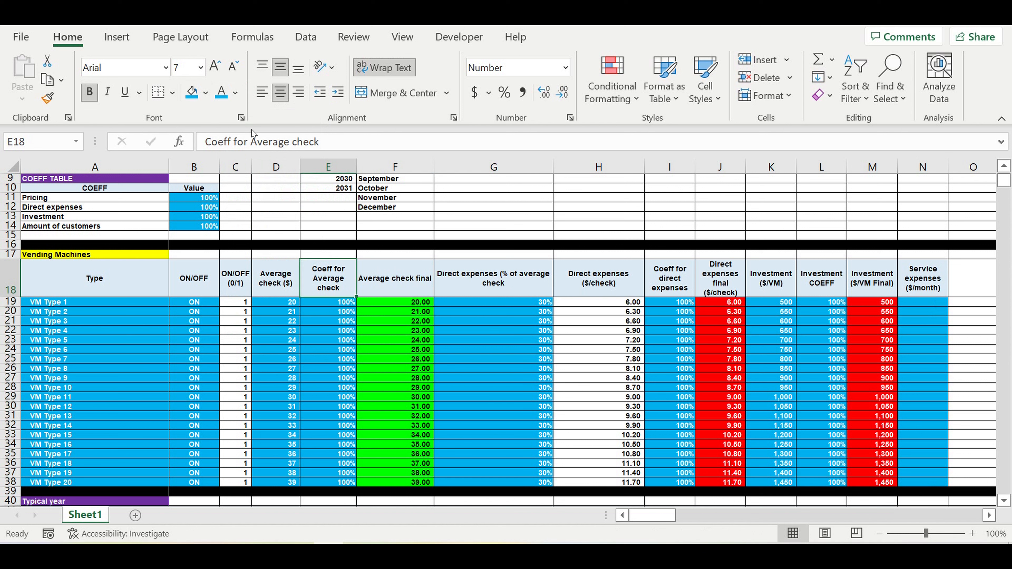
{"action": "left_click", "coordinate": [236, 93]}
{"action": "left_click", "coordinate": [221, 156]}
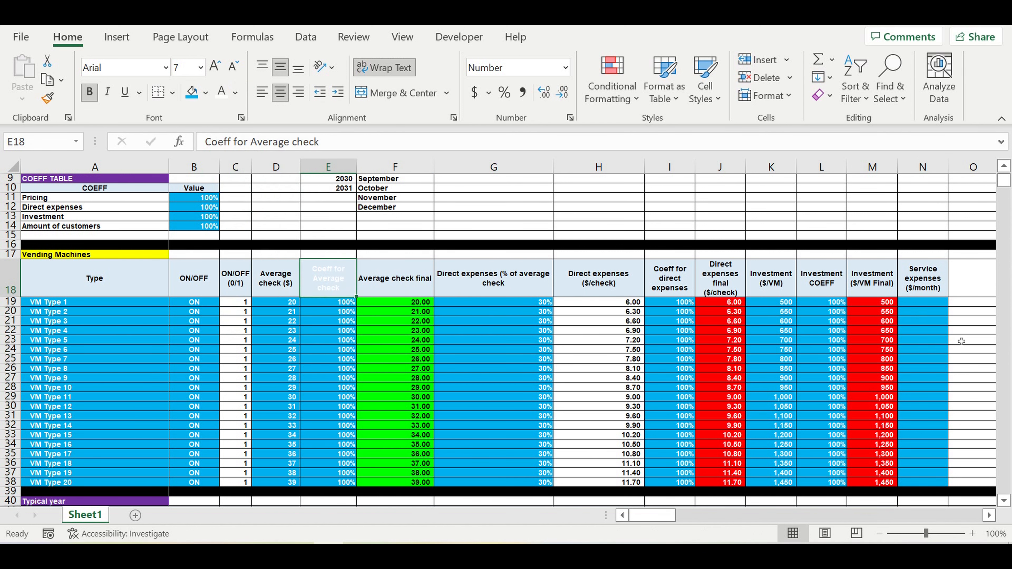
Step: Set the font colour of the service expense values in N19:N38 to white
{"action": "left_click", "coordinate": [938, 322]}
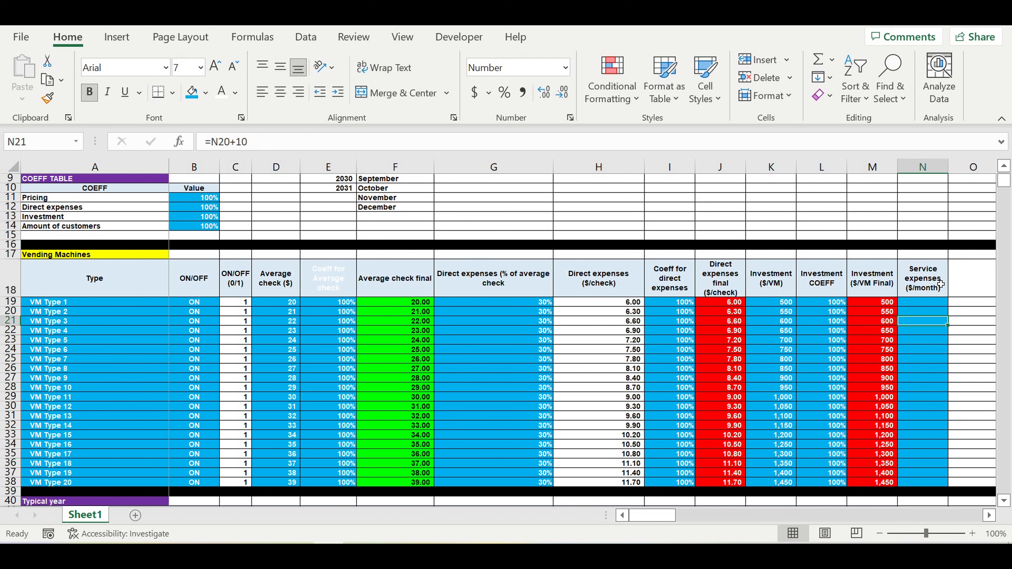
{"action": "left_click_drag", "start_coordinate": [940, 306], "coordinate": [942, 486]}
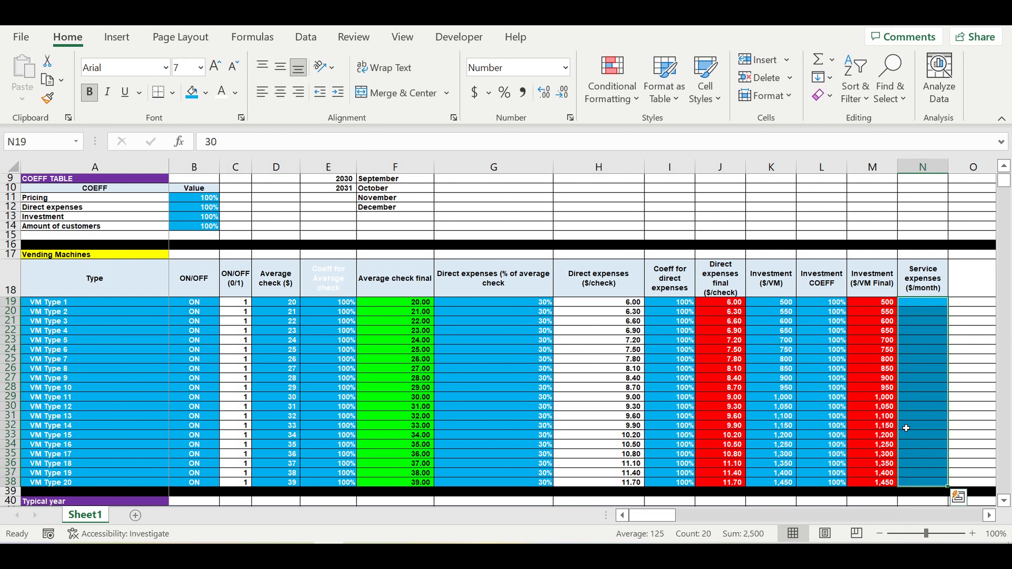
{"action": "left_click", "coordinate": [222, 92]}
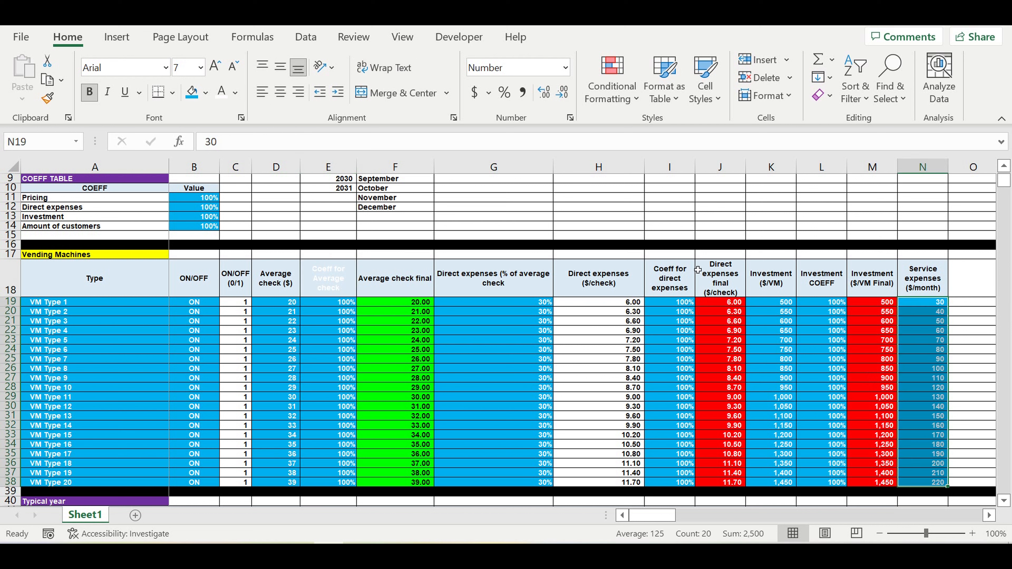
{"action": "left_click", "coordinate": [855, 295]}
Step: Replace the service expense formulas in N19:N38 with their plain values by copying and pasting values in place
{"action": "left_click_drag", "start_coordinate": [940, 306], "coordinate": [933, 483]}
{"action": "right_click", "coordinate": [916, 382]}
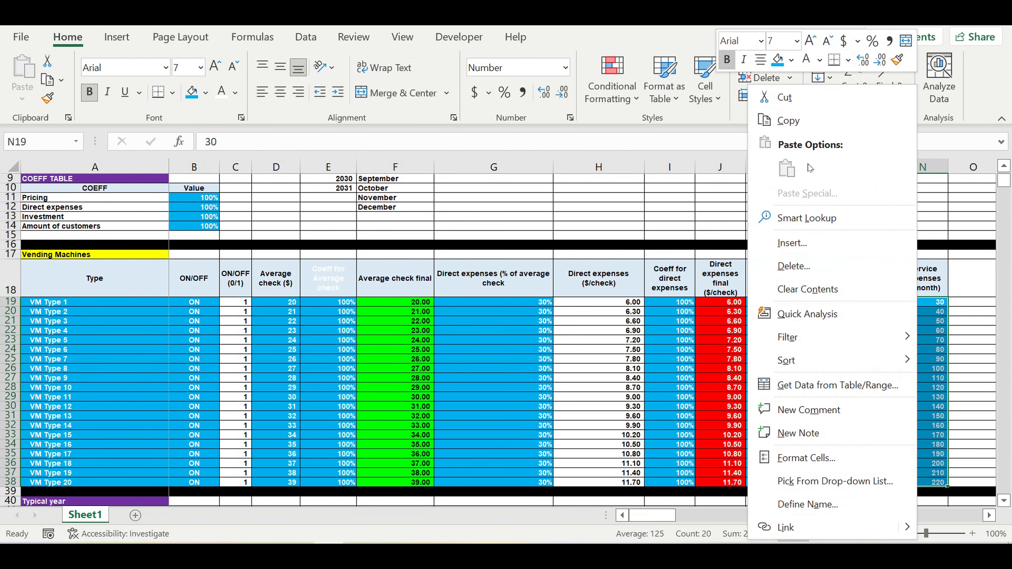
{"action": "left_click", "coordinate": [797, 120]}
{"action": "right_click", "coordinate": [930, 321]}
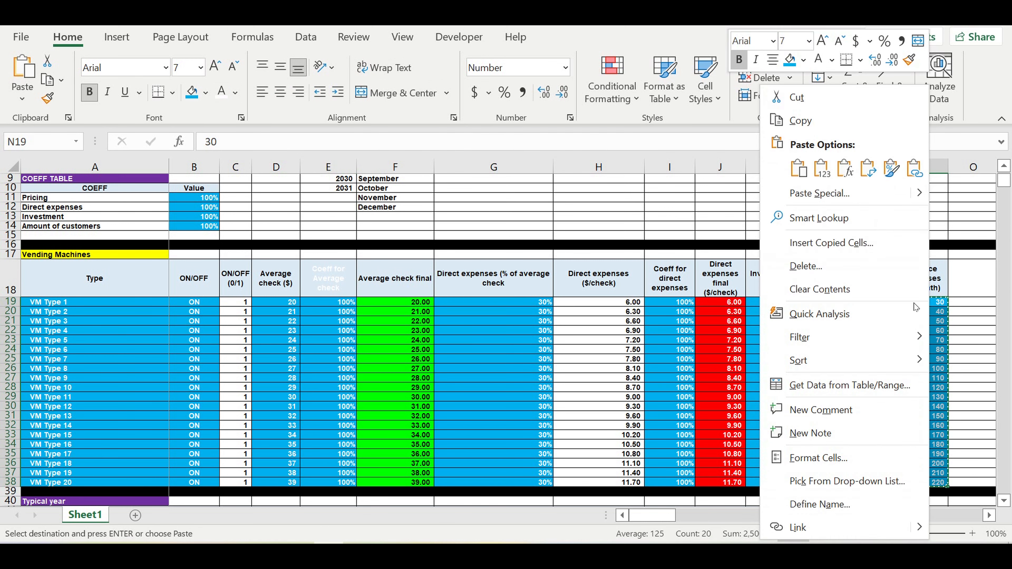
{"action": "left_click", "coordinate": [822, 167]}
{"action": "left_click", "coordinate": [928, 321]}
Step: Extend the header formatting from N18 into O18 and title the new column "COEF Service expenses"
{"action": "left_click", "coordinate": [935, 270]}
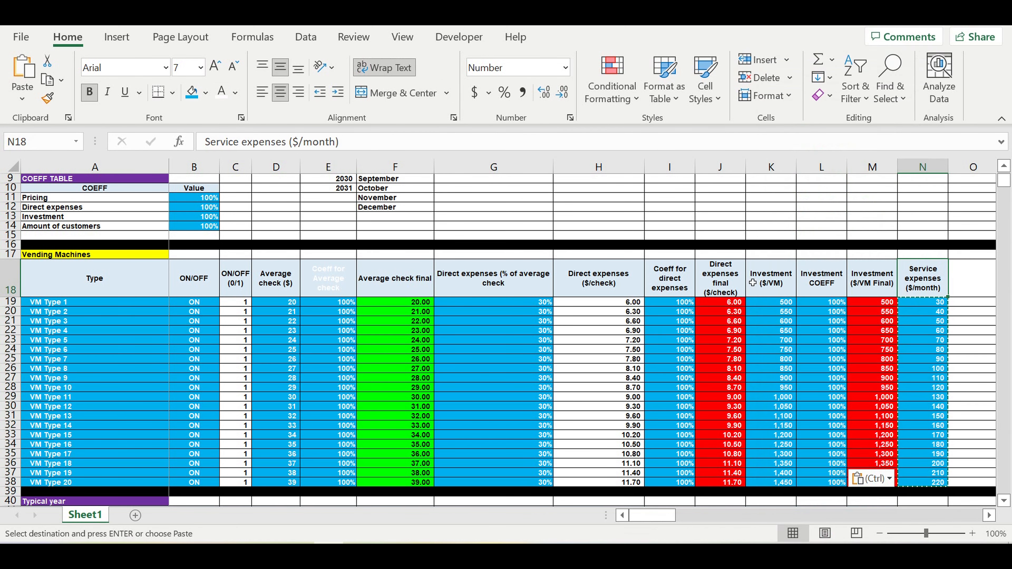
{"action": "left_click", "coordinate": [990, 515]}
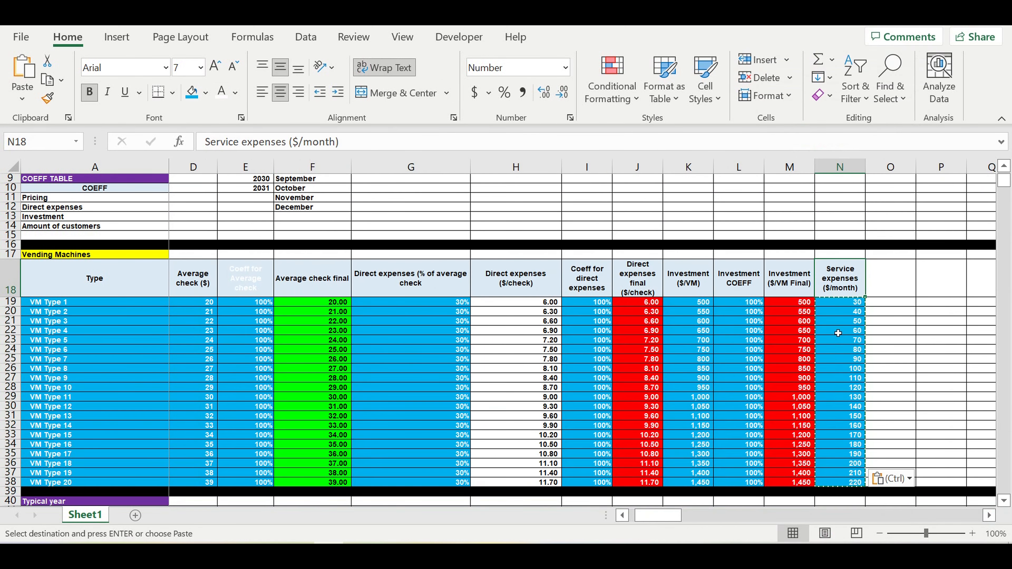
{"action": "left_click_drag", "start_coordinate": [870, 301], "coordinate": [907, 279]}
{"action": "type", "text": "CO"}
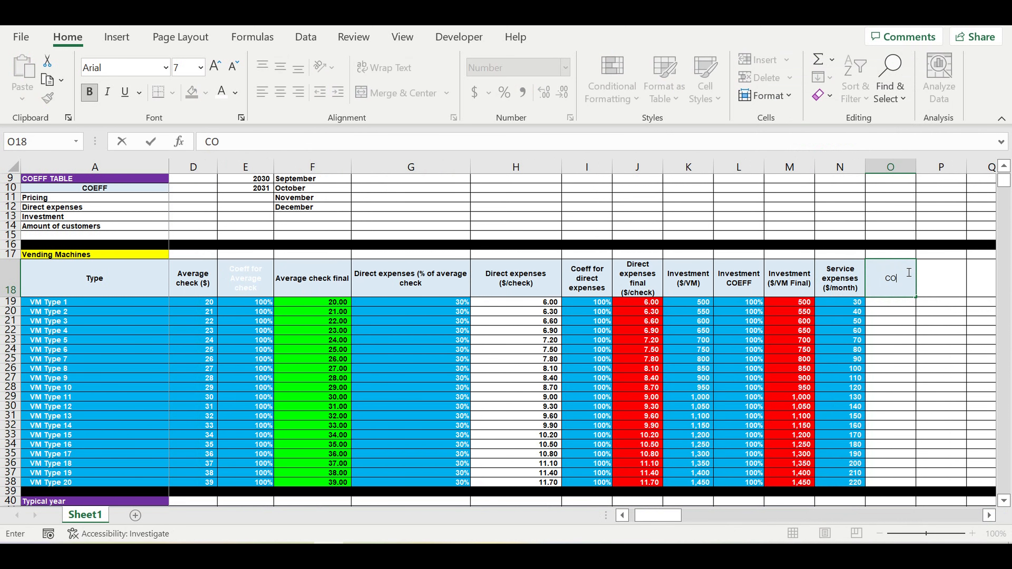
{"action": "type", "text": "EF Service expenses"}
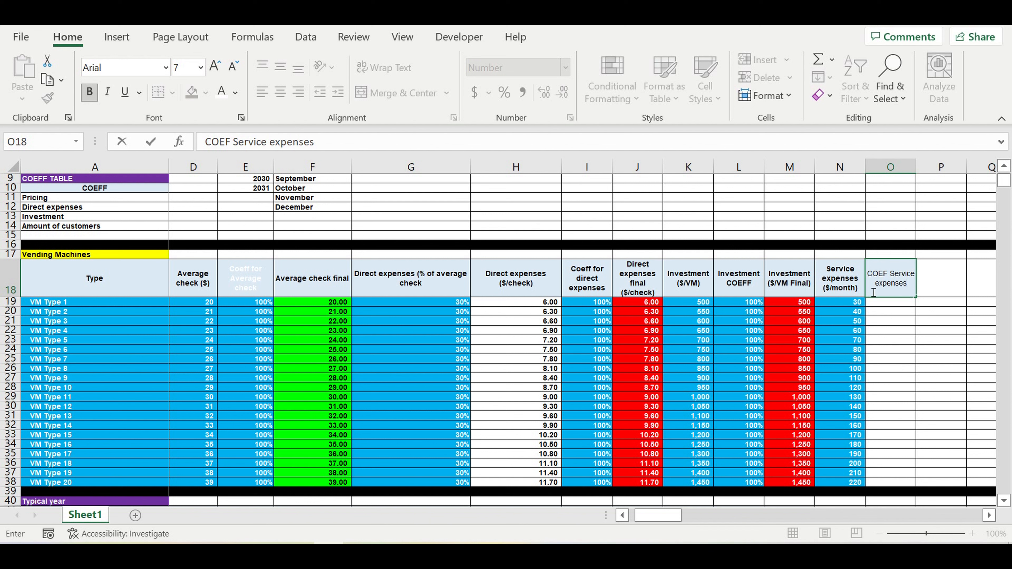
{"action": "left_click", "coordinate": [899, 322]}
Step: Copy the 100% investment coefficient from L19 into O19 and fill it down to O38
{"action": "left_click", "coordinate": [748, 304]}
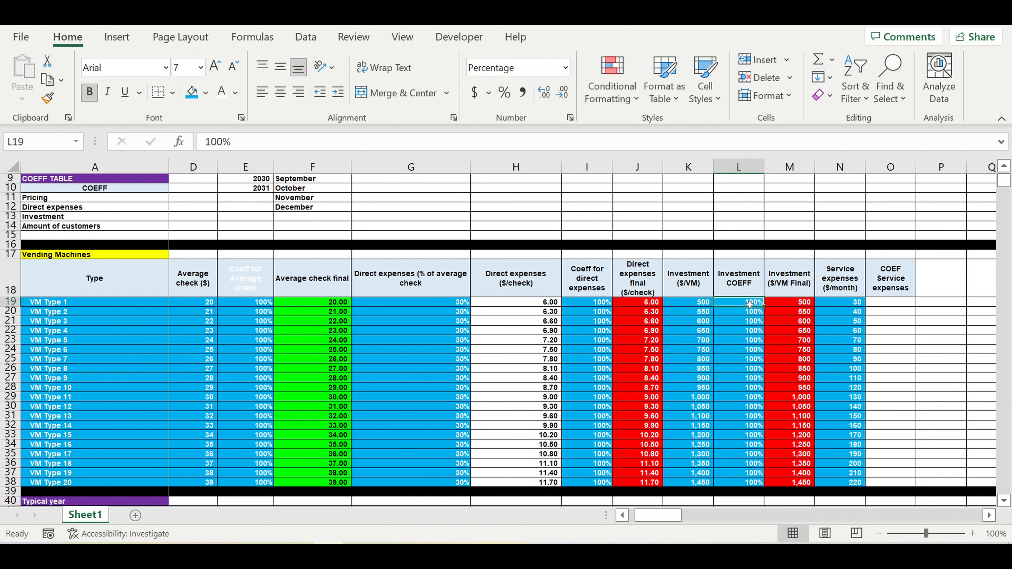
{"action": "key", "text": "ctrl+c"}
{"action": "left_click", "coordinate": [894, 307]}
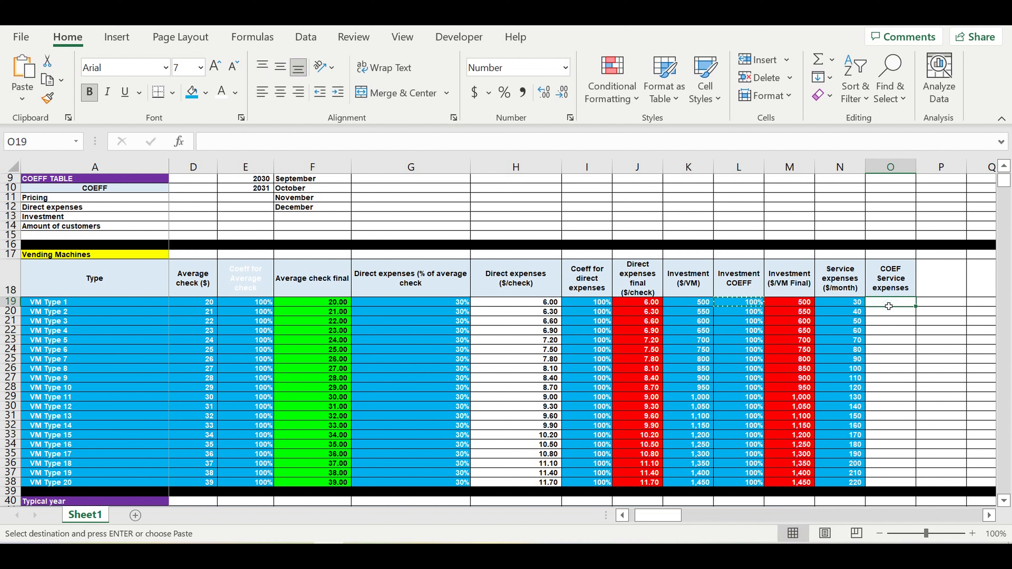
{"action": "key", "text": "ctrl+v"}
{"action": "left_click_drag", "start_coordinate": [916, 306], "coordinate": [917, 484]}
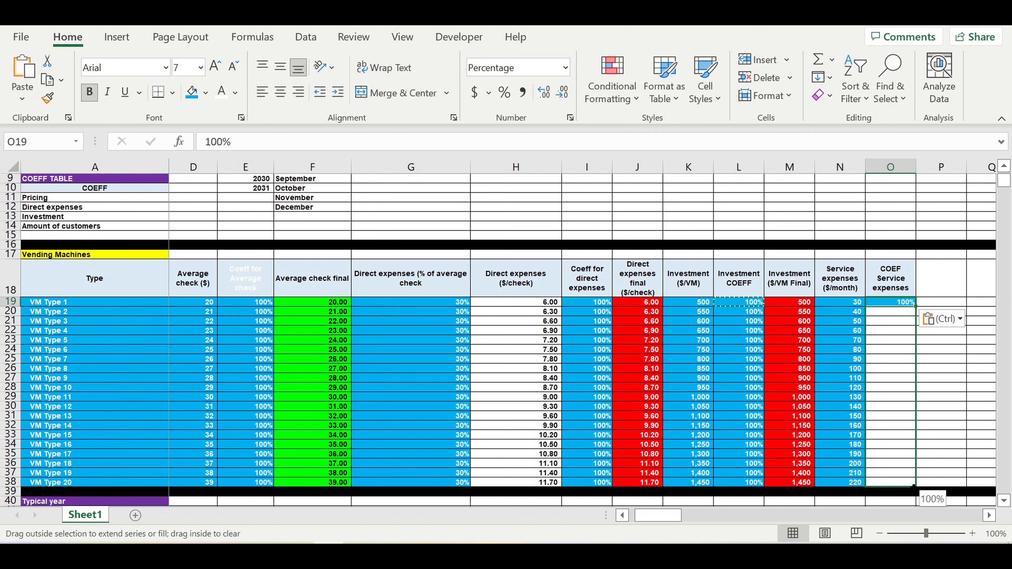
Step: Extend the header formatting from O18 into P18 and title the new column "Fixed Service expenses Final"
{"action": "left_click", "coordinate": [889, 276]}
{"action": "left_click_drag", "start_coordinate": [916, 297], "coordinate": [961, 299]}
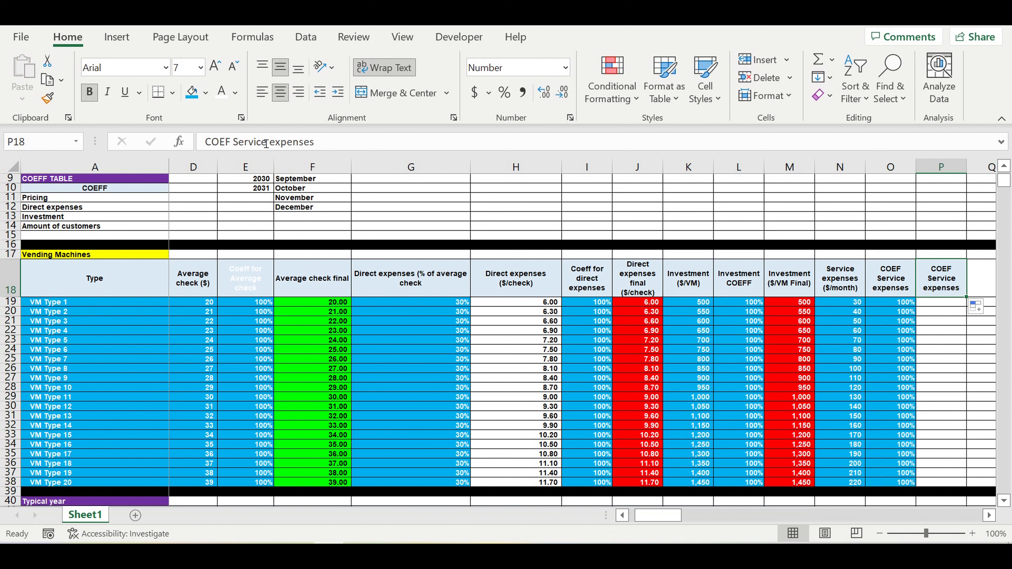
{"action": "left_click_drag", "start_coordinate": [205, 142], "coordinate": [231, 142]}
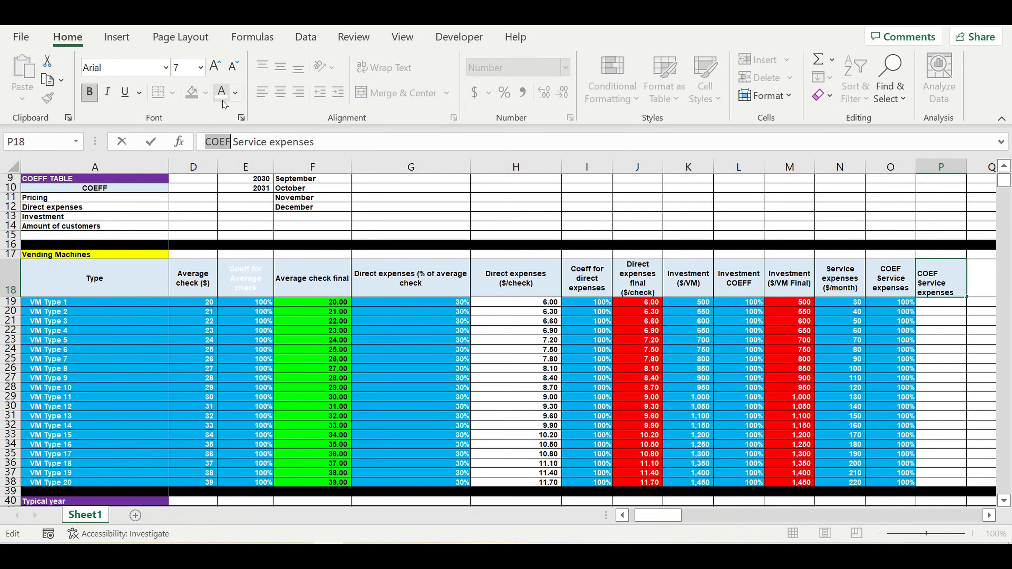
{"action": "type", "text": "Fixed"}
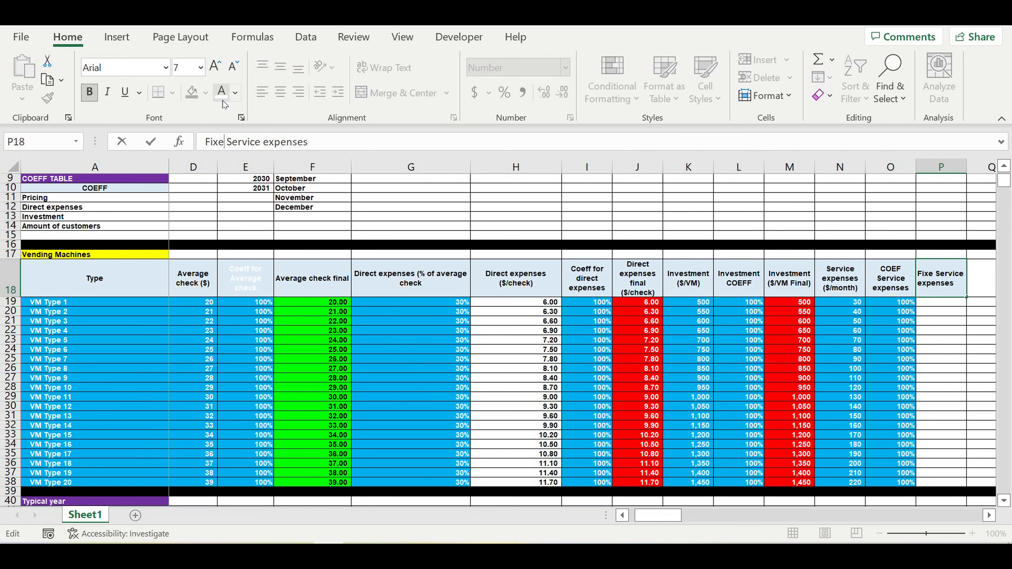
{"action": "left_click", "coordinate": [330, 140]}
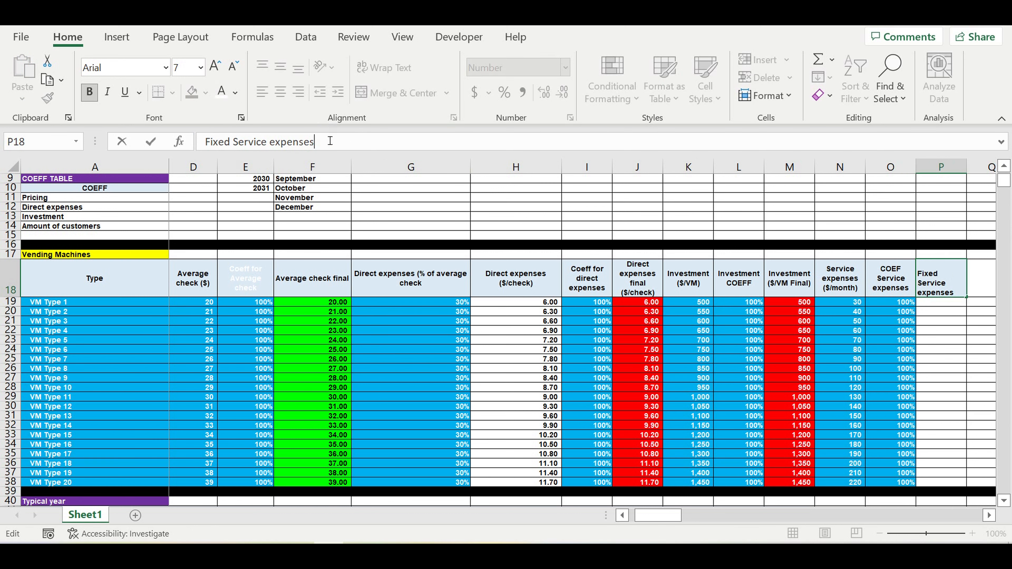
{"action": "type", "text": "Final"}
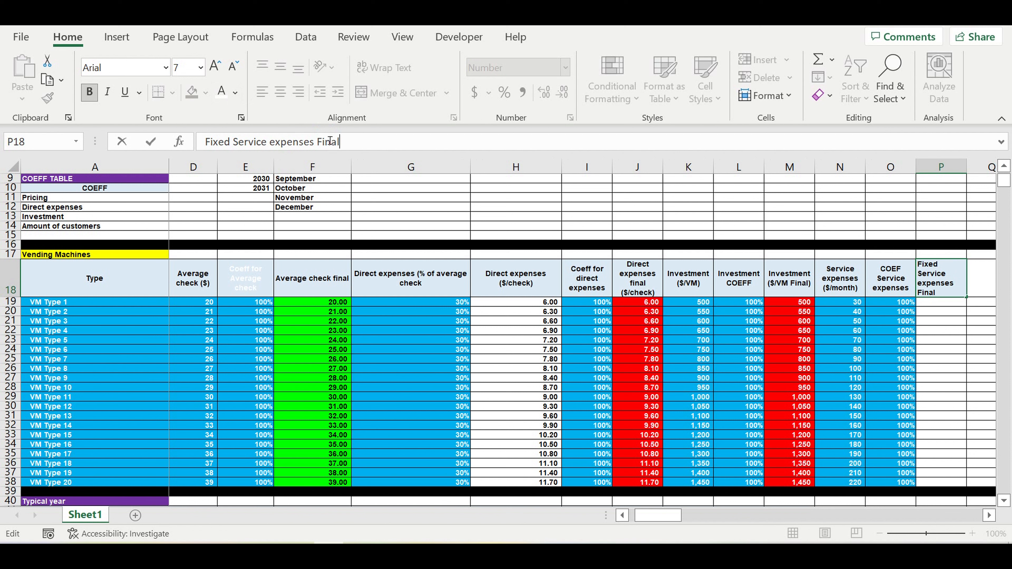
{"action": "left_click", "coordinate": [749, 381]}
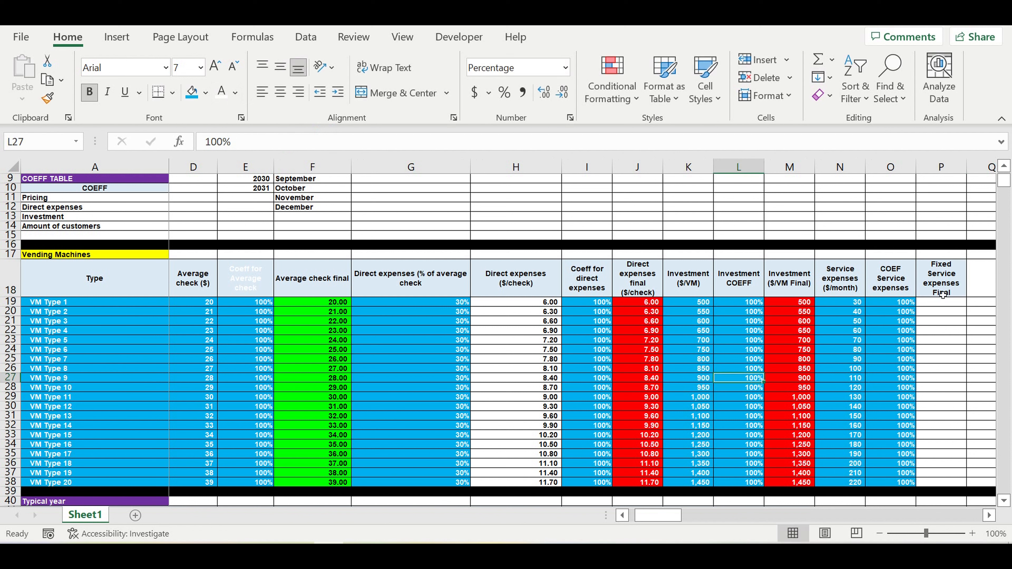
Step: Append the unit "($/month)" to the end of the header text in P18
{"action": "left_click", "coordinate": [948, 283]}
{"action": "left_click", "coordinate": [359, 142]}
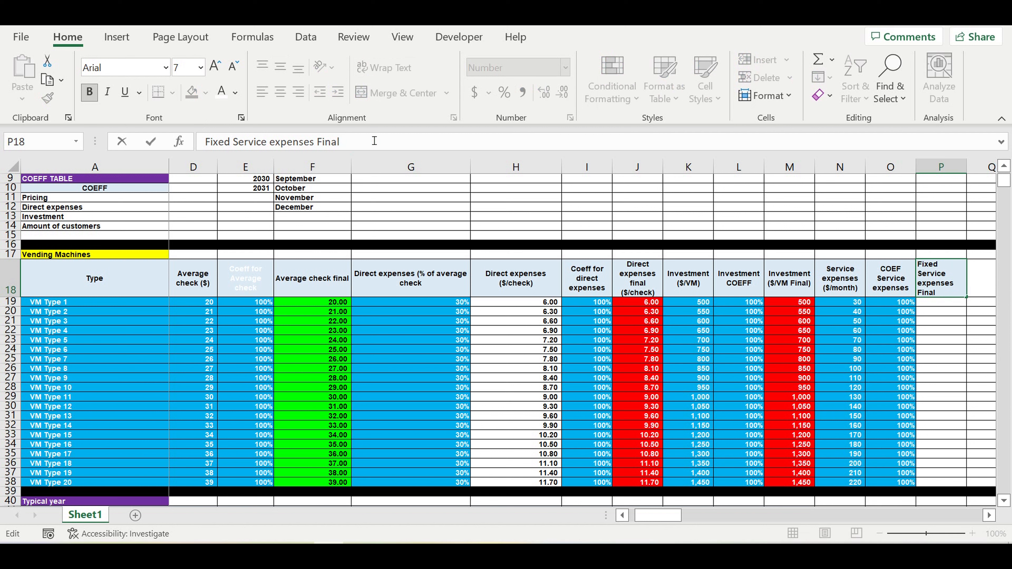
{"action": "type", "text": "($/month)"}
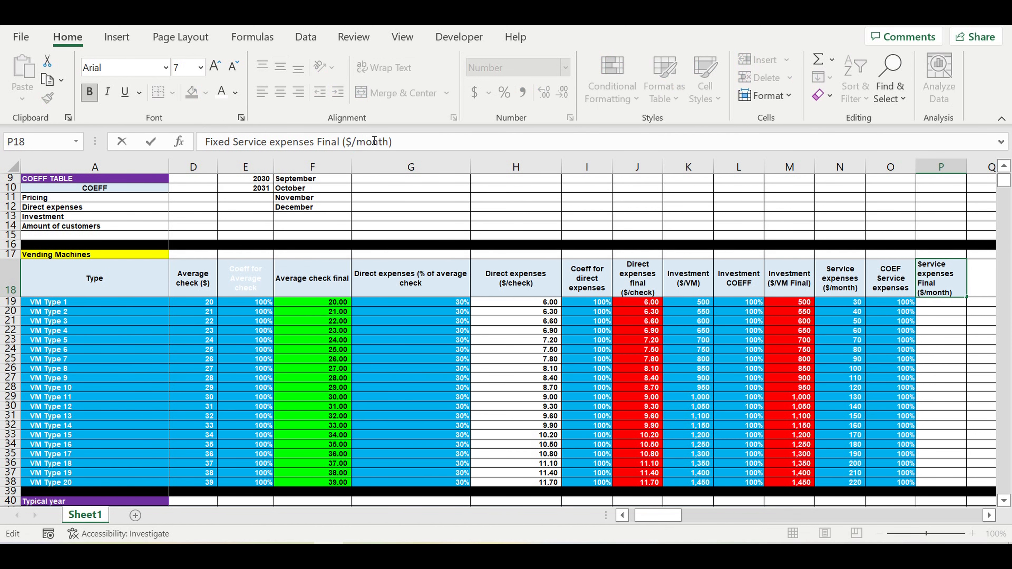
{"action": "key", "text": "Return"}
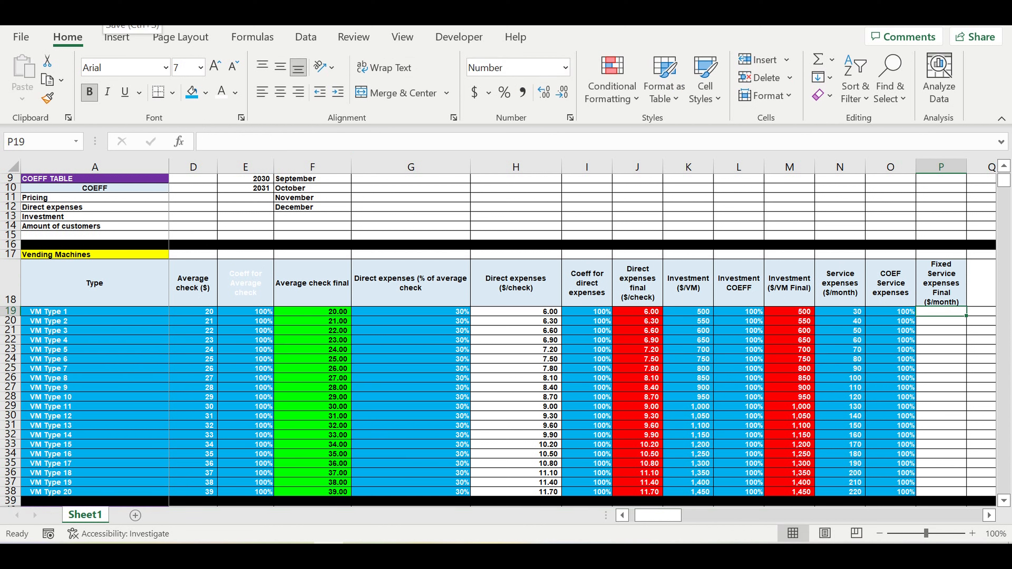
{"action": "left_click", "coordinate": [850, 408]}
{"action": "left_click", "coordinate": [936, 312]}
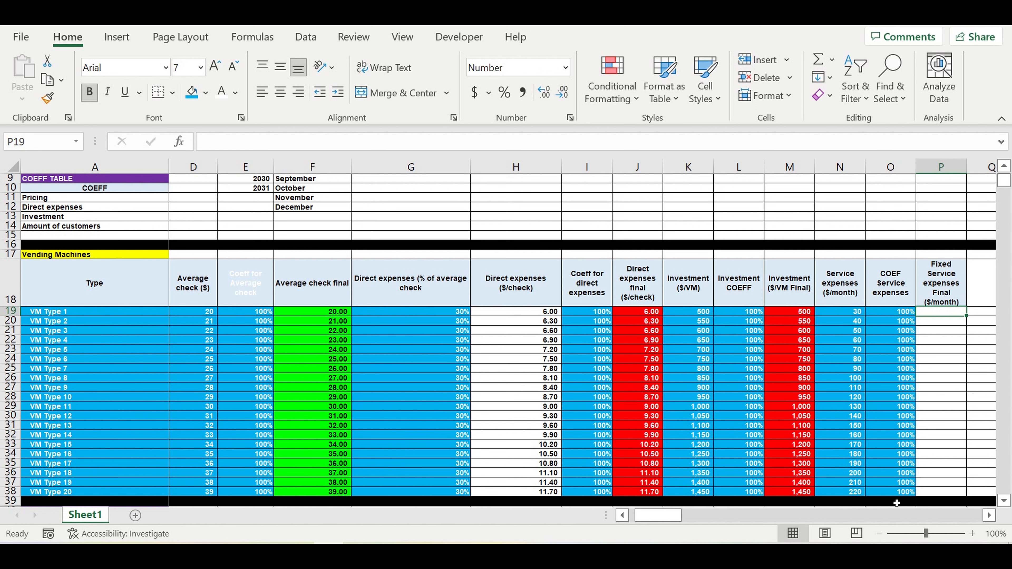
{"action": "type", "text": "="}
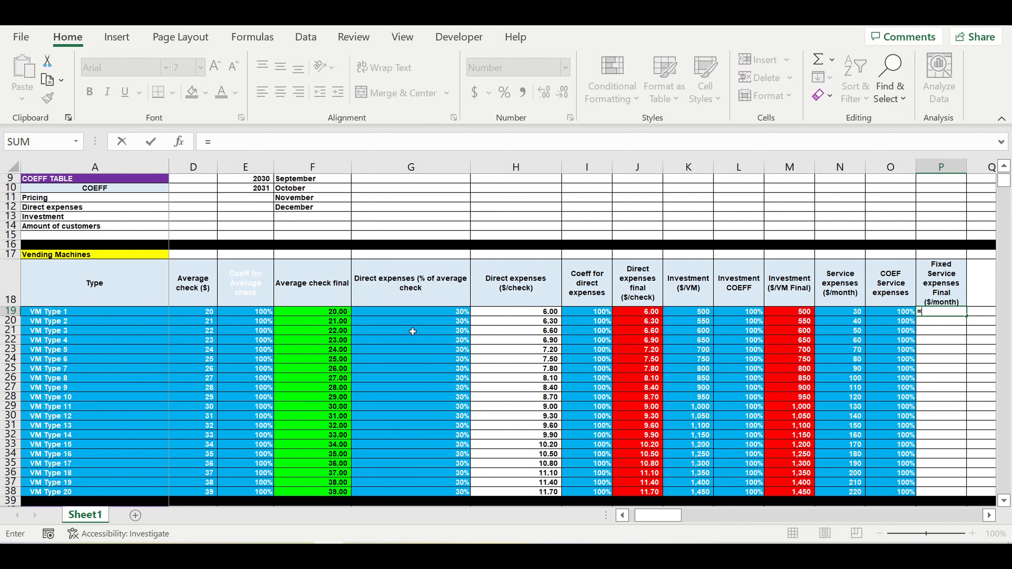
{"action": "key", "text": "BackSpace"}
{"action": "key", "text": "Escape"}
Step: Set the font colour of the "Coeff for Average check" header in E18 to Automatic
{"action": "left_click", "coordinate": [245, 281]}
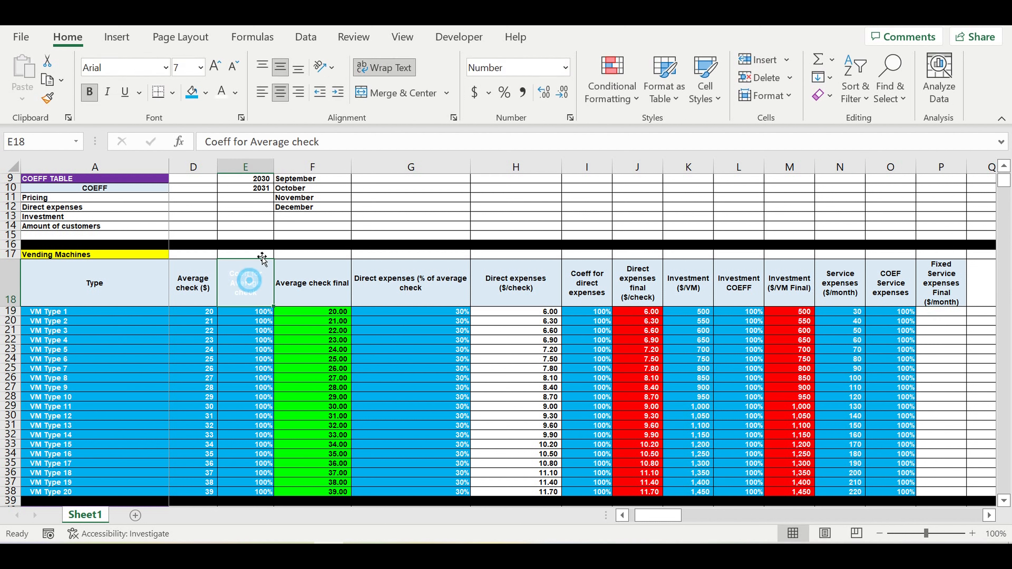
{"action": "left_click", "coordinate": [235, 93]}
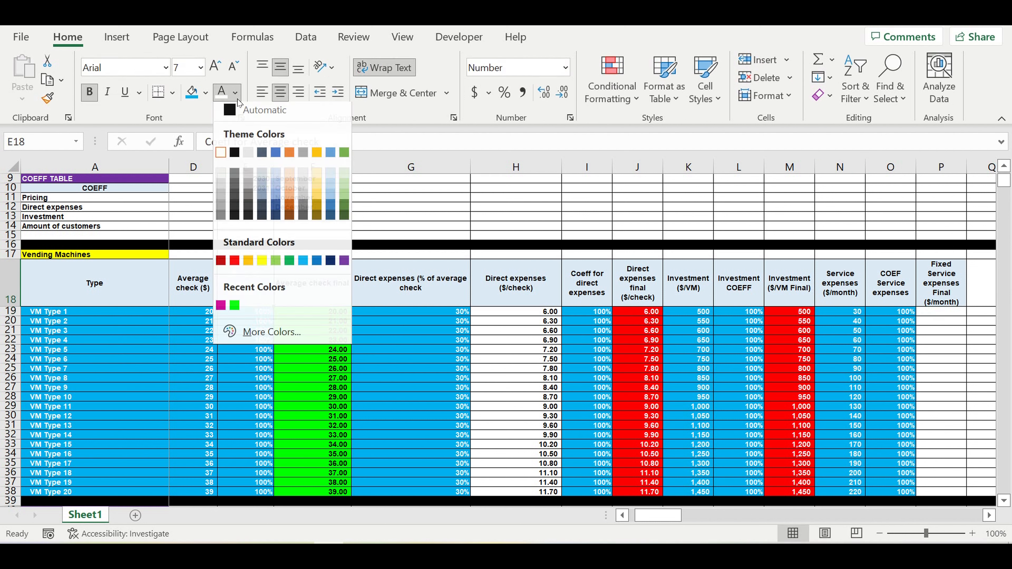
{"action": "left_click", "coordinate": [242, 115]}
{"action": "left_click", "coordinate": [417, 403]}
Step: Begin a formula in P19 multiplying the ON/OFF flag C19 by the service expense N19 and its coefficient O19
{"action": "left_click", "coordinate": [941, 313]}
{"action": "type", "text": "="}
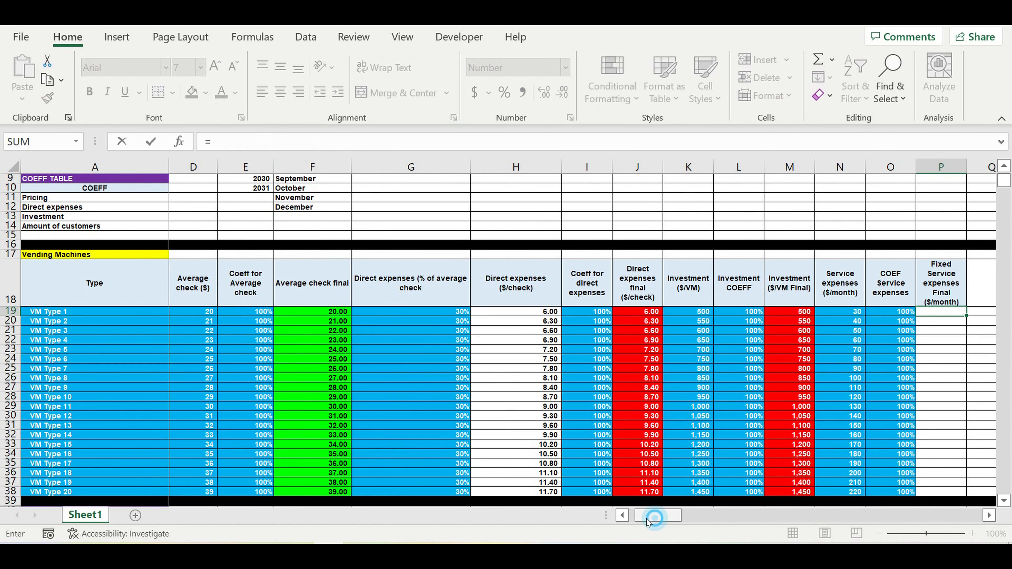
{"action": "left_click", "coordinate": [621, 515]}
{"action": "left_click", "coordinate": [622, 514]}
{"action": "left_click", "coordinate": [236, 315]}
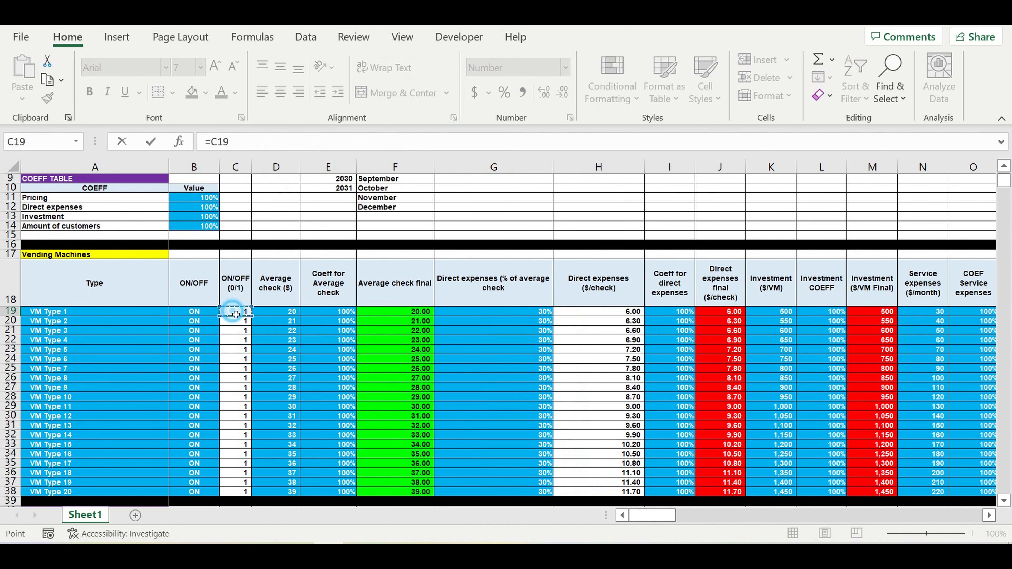
{"action": "type", "text": "*"}
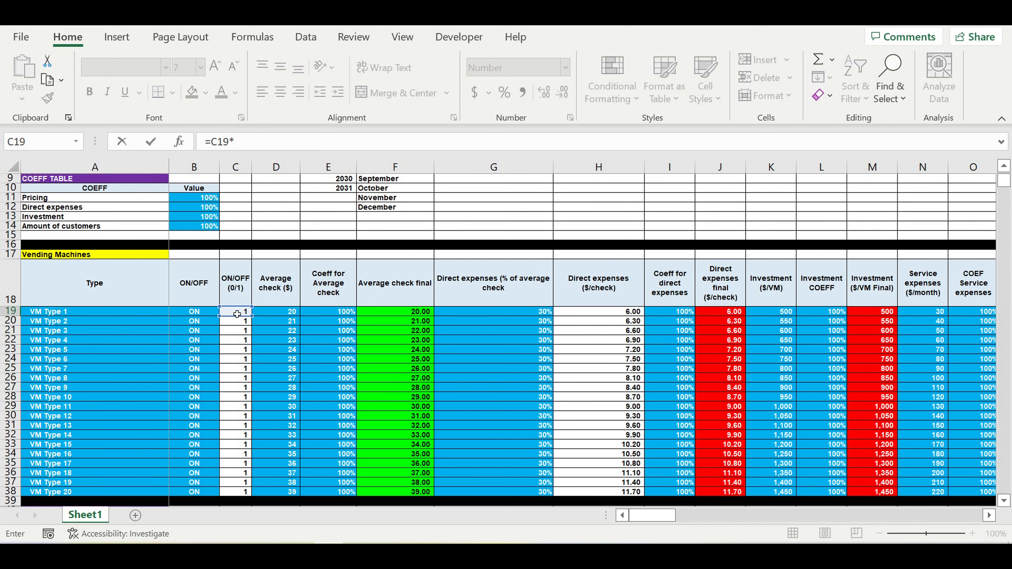
{"action": "left_click", "coordinate": [989, 516]}
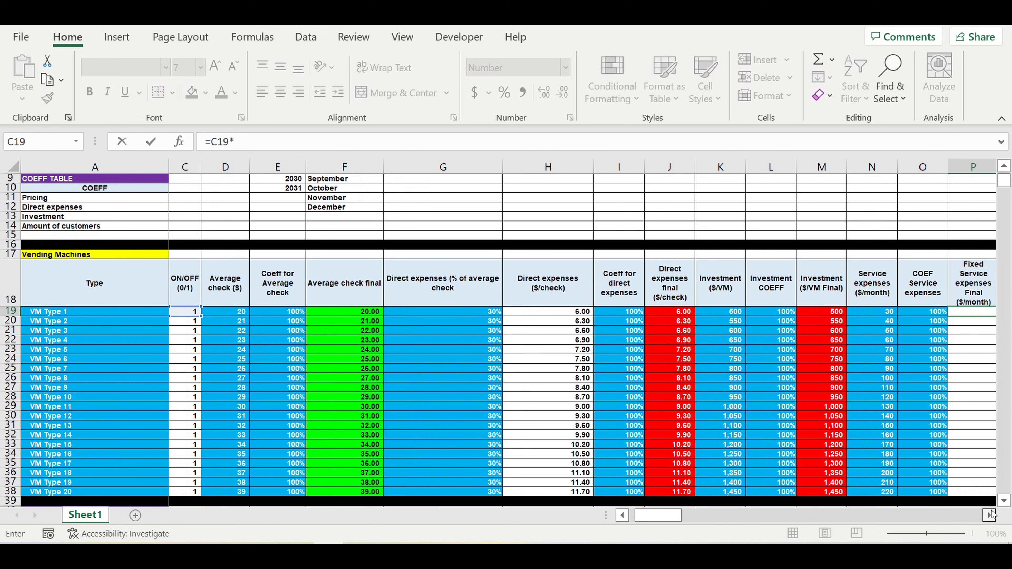
{"action": "scroll", "coordinate": [790, 310], "scroll_direction": "right", "scroll_amount": 2}
{"action": "left_click", "coordinate": [796, 314]}
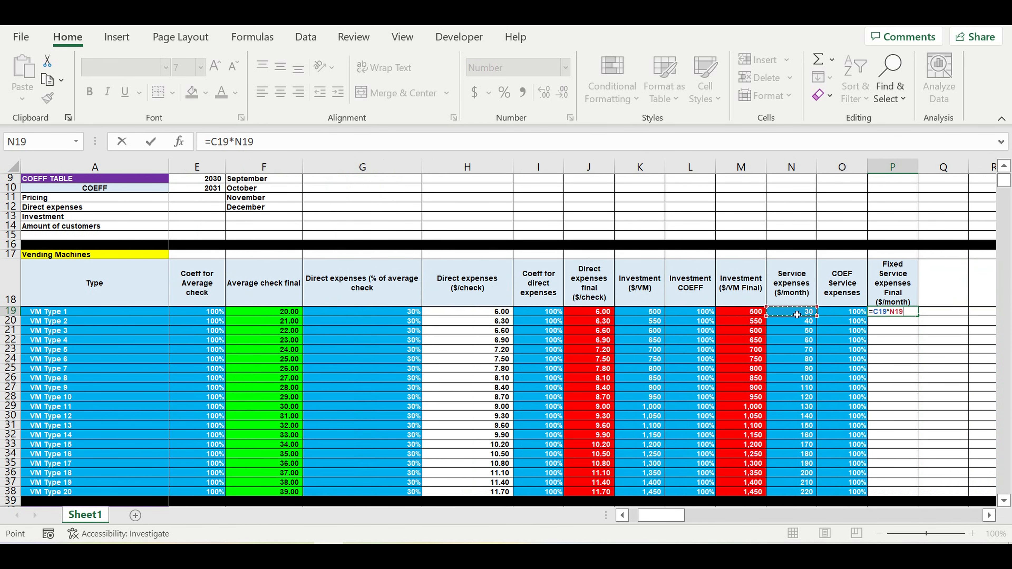
{"action": "type", "text": "*"}
{"action": "left_click", "coordinate": [853, 313]}
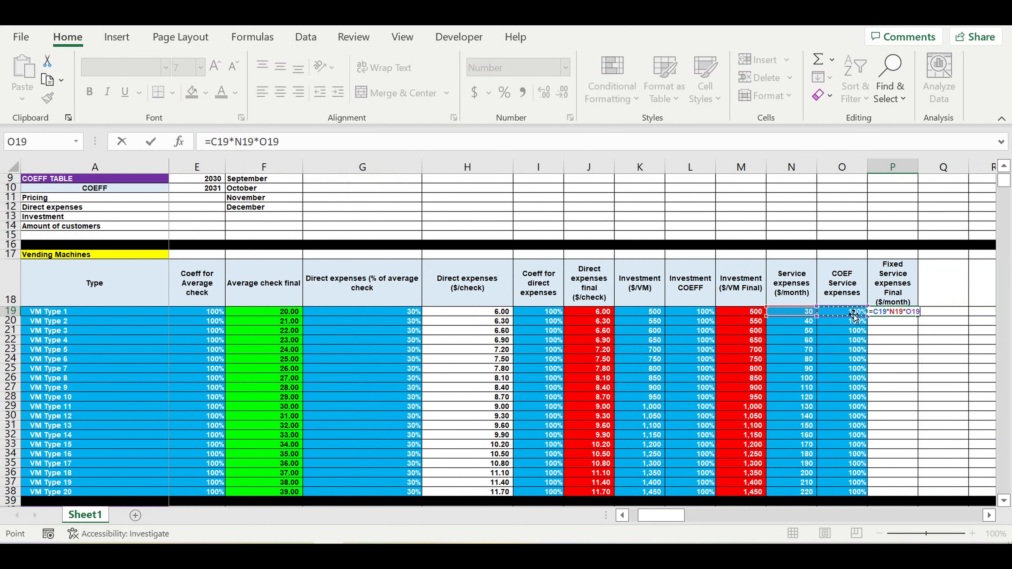
Step: Complete the P19 formula by multiplying it by B15 as the absolute reference $B$15, giving =C19*N19*O19*$B$15
{"action": "type", "text": "*"}
{"action": "left_click_drag", "start_coordinate": [683, 514], "coordinate": [674, 515]}
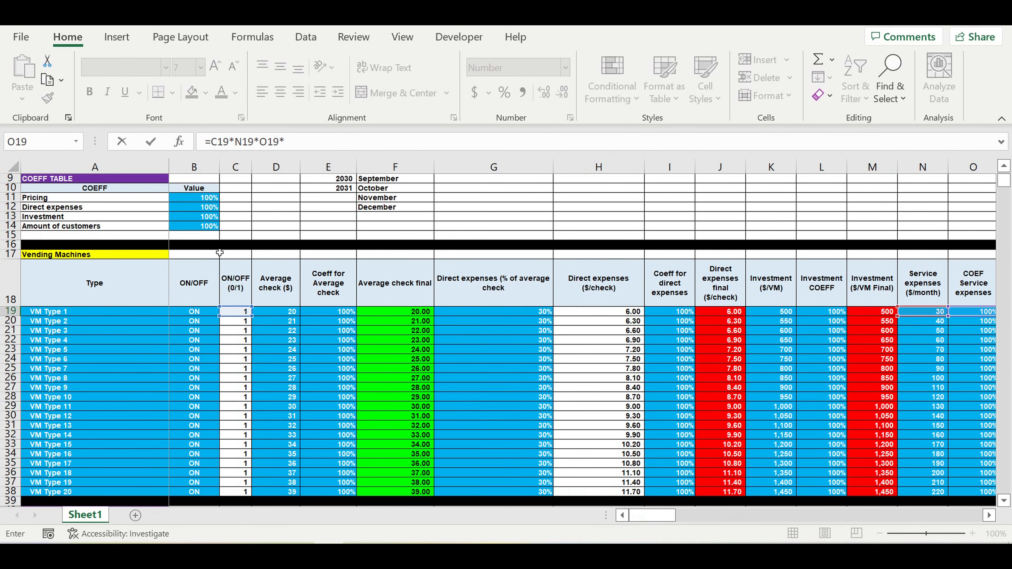
{"action": "left_click", "coordinate": [195, 237]}
{"action": "left_click", "coordinate": [284, 142]}
{"action": "type", "text": "$B15"}
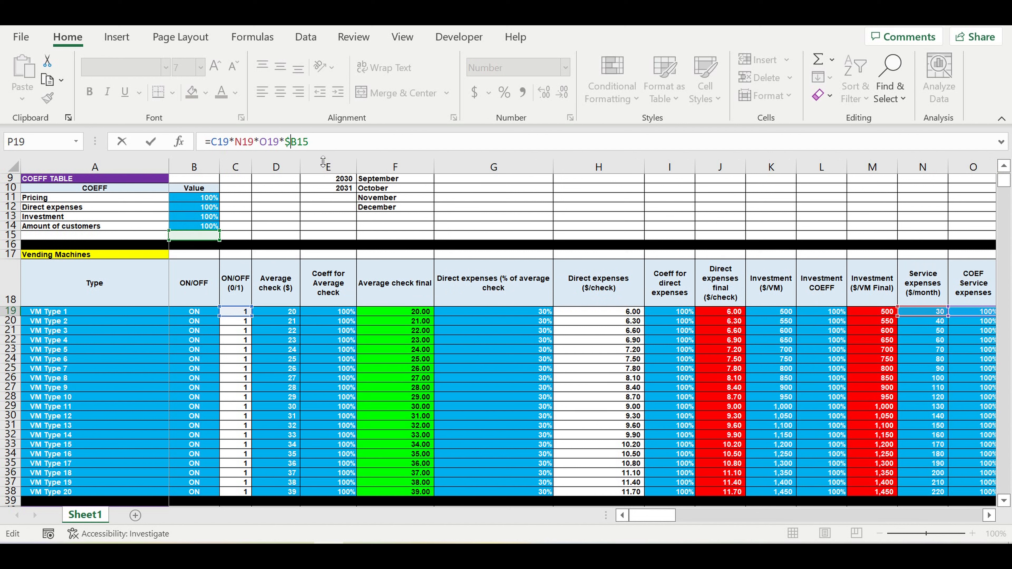
{"action": "key", "text": "Right"}
{"action": "type", "text": "$"}
{"action": "key", "text": "Return"}
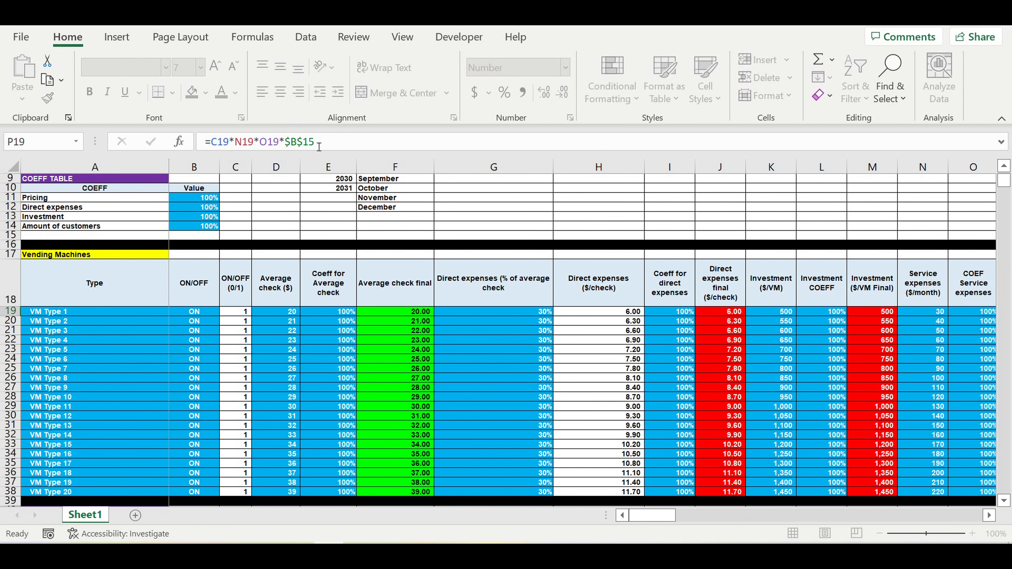
{"action": "left_click", "coordinate": [954, 312]}
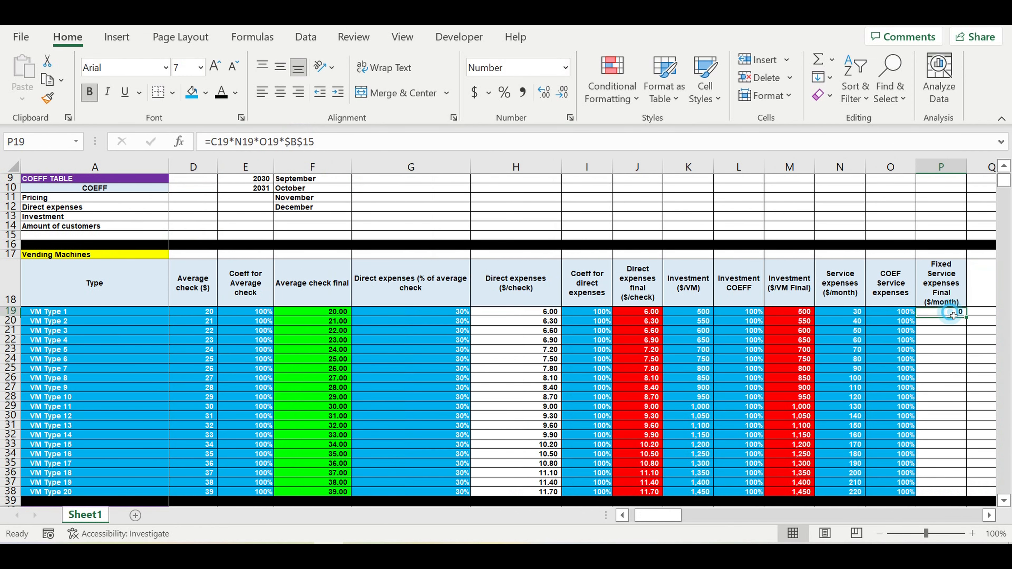
Step: Copy the 100% coefficient from B14 into B15 of the COEFF TABLE
{"action": "left_click_drag", "start_coordinate": [665, 520], "coordinate": [578, 514]}
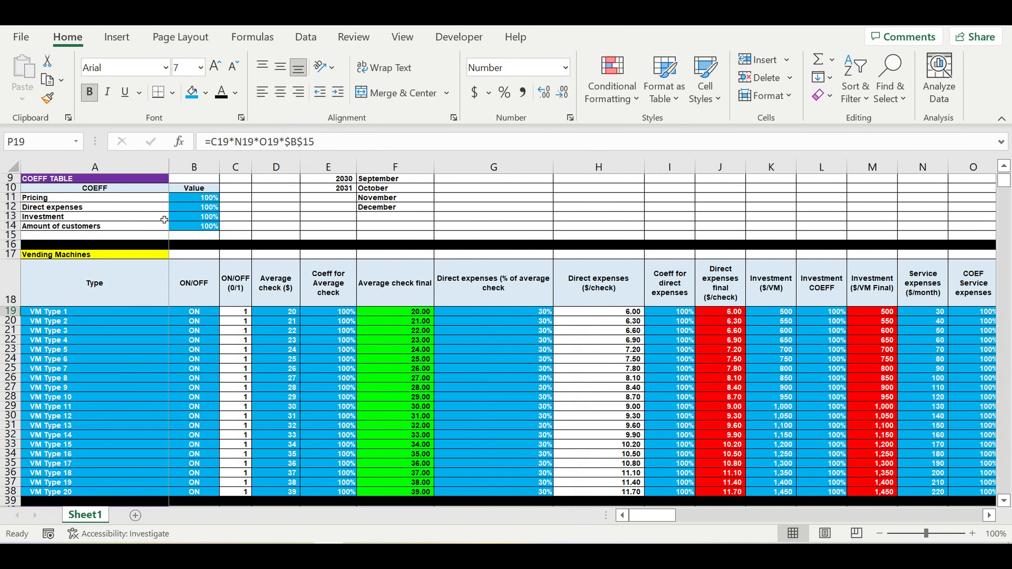
{"action": "left_click", "coordinate": [201, 229]}
{"action": "key", "text": "ctrl+c"}
{"action": "left_click", "coordinate": [201, 235]}
{"action": "key", "text": "ctrl+v"}
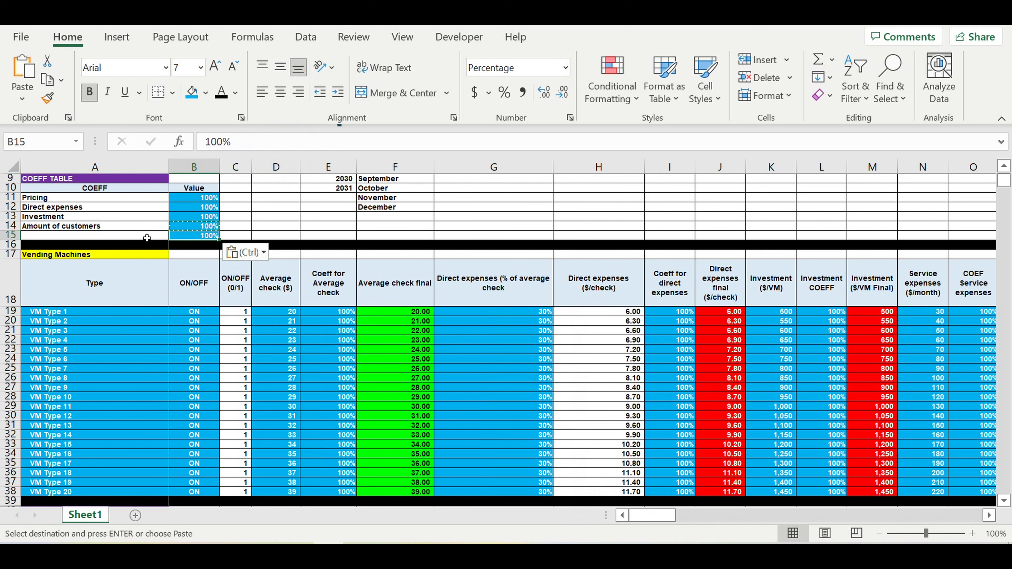
Step: Label the new coefficient row in A15 "Fixed service expenses"
{"action": "left_click", "coordinate": [143, 235]}
{"action": "type", "text": "Fi"}
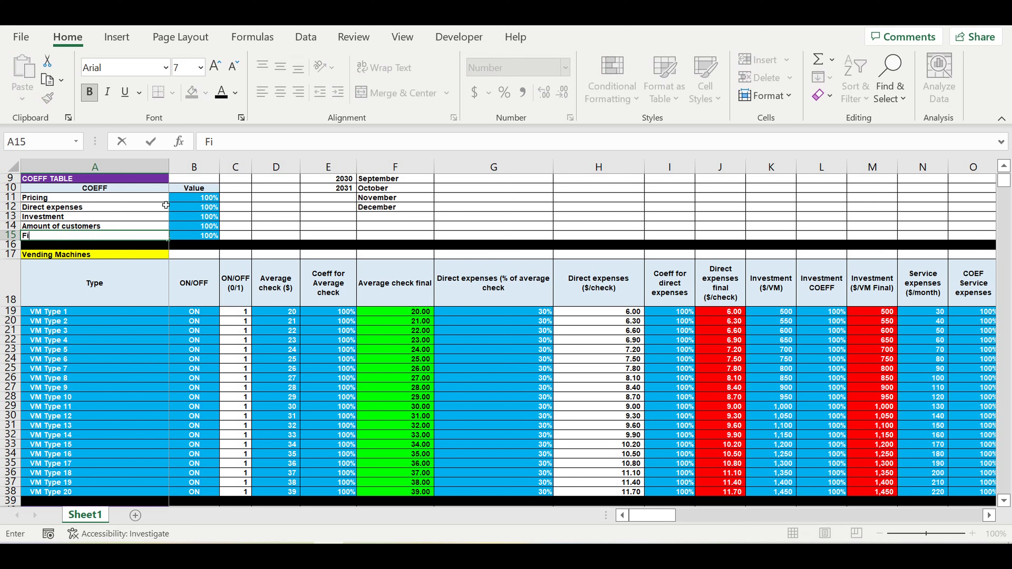
{"action": "type", "text": "xed service expenses"}
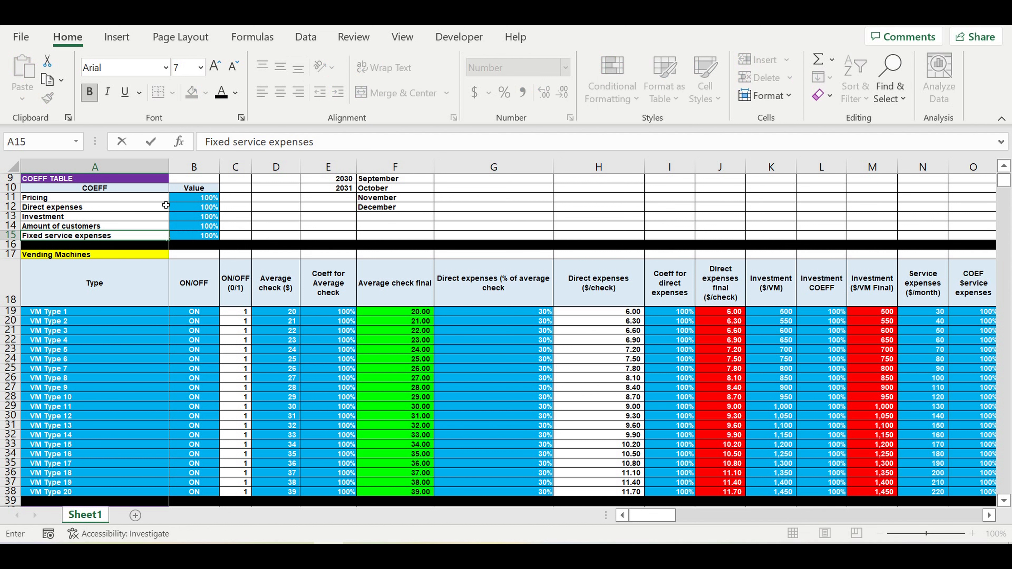
{"action": "key", "text": "Return"}
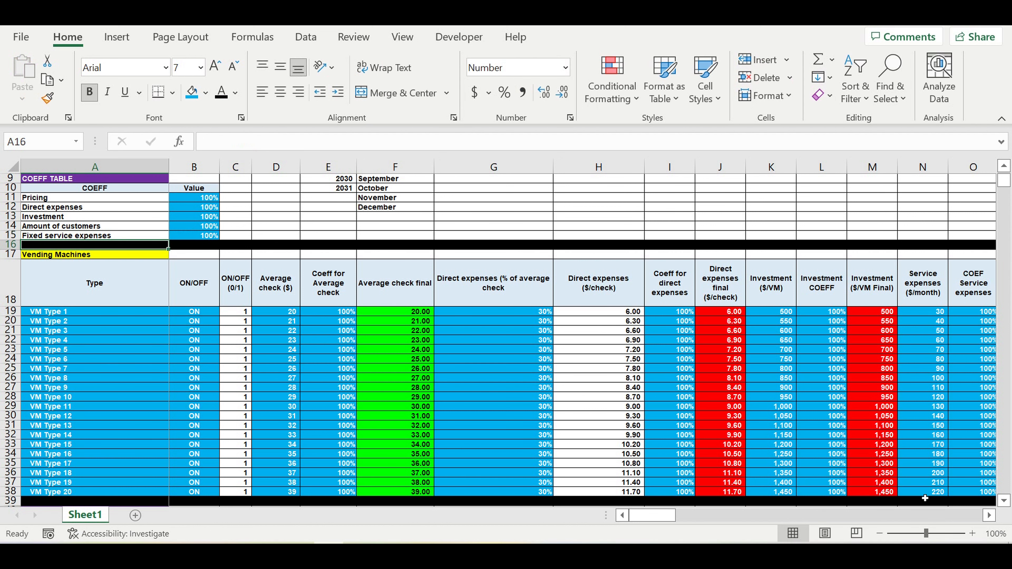
Step: Fill the final service expense formula from P19 down to P38 and inspect a copied formula in P28
{"action": "left_click", "coordinate": [989, 516]}
{"action": "left_click", "coordinate": [990, 516]}
{"action": "left_click", "coordinate": [989, 516]}
{"action": "left_click", "coordinate": [989, 516]}
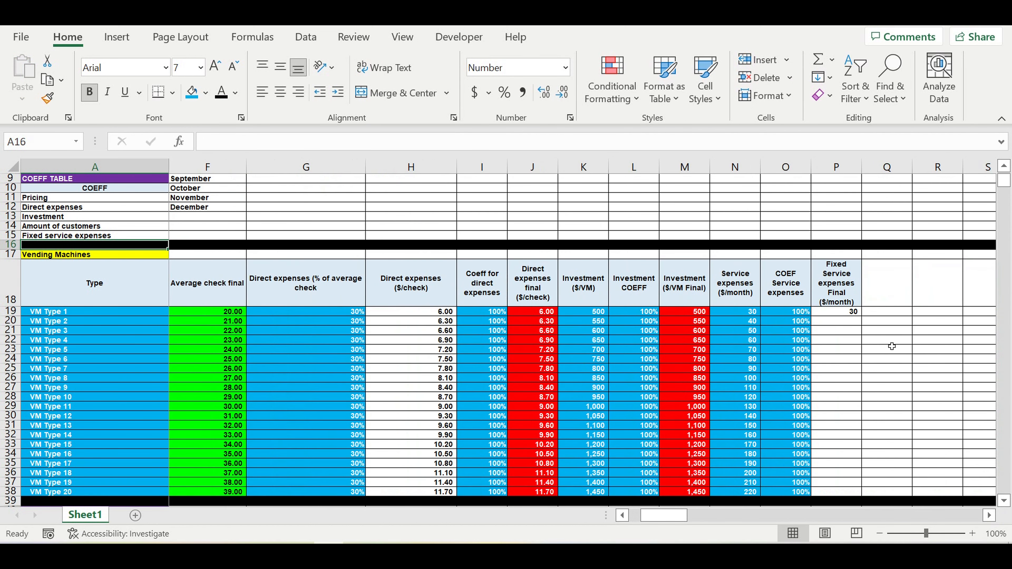
{"action": "left_click", "coordinate": [840, 312]}
{"action": "left_click_drag", "start_coordinate": [861, 316], "coordinate": [867, 494]}
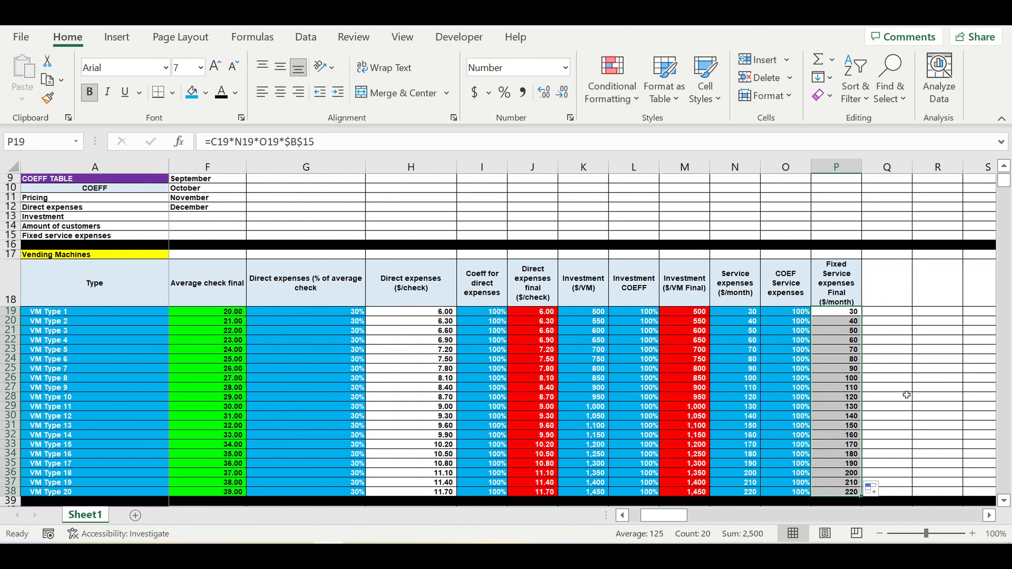
{"action": "left_click", "coordinate": [903, 389]}
{"action": "left_click", "coordinate": [845, 397]}
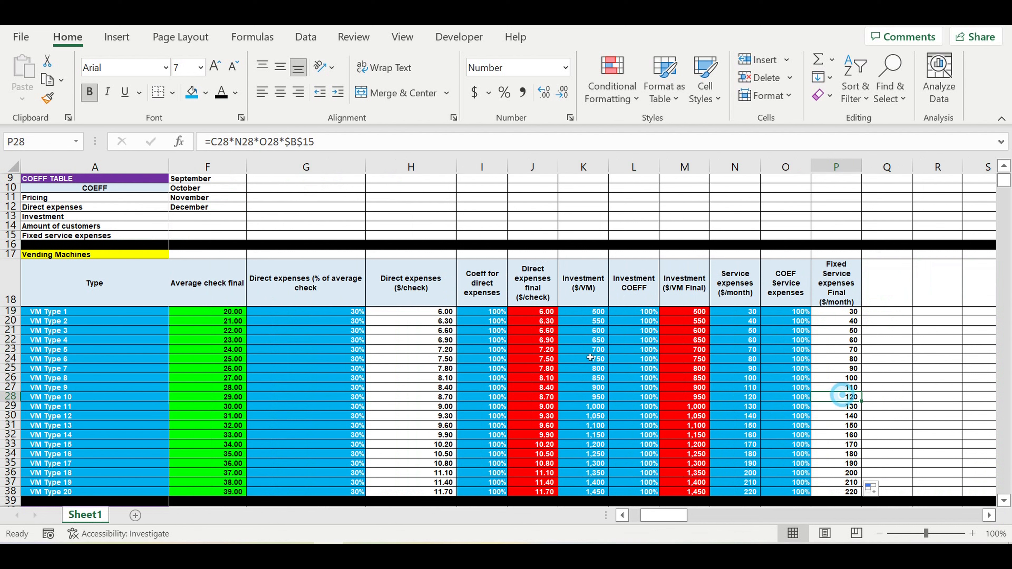
Step: Set the VM Type 1 service expense coefficient in O19 to 50% to test its effect on P19
{"action": "left_click", "coordinate": [740, 315]}
{"action": "left_click", "coordinate": [784, 312]}
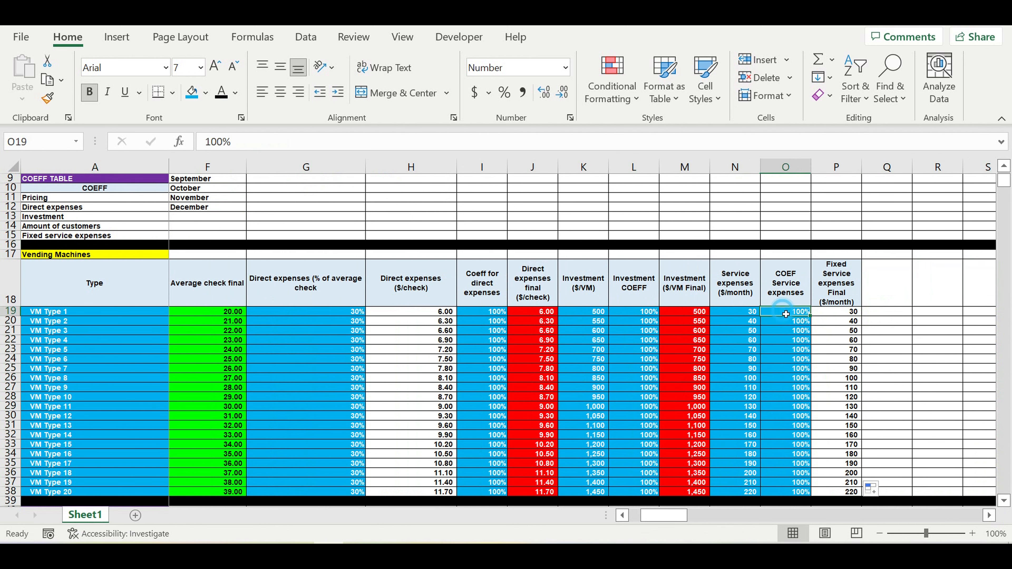
{"action": "type", "text": "50"}
{"action": "left_click", "coordinate": [788, 331]}
{"action": "left_click", "coordinate": [790, 311]}
{"action": "left_click", "coordinate": [747, 313]}
{"action": "left_click", "coordinate": [786, 313]}
{"action": "left_click", "coordinate": [837, 316]}
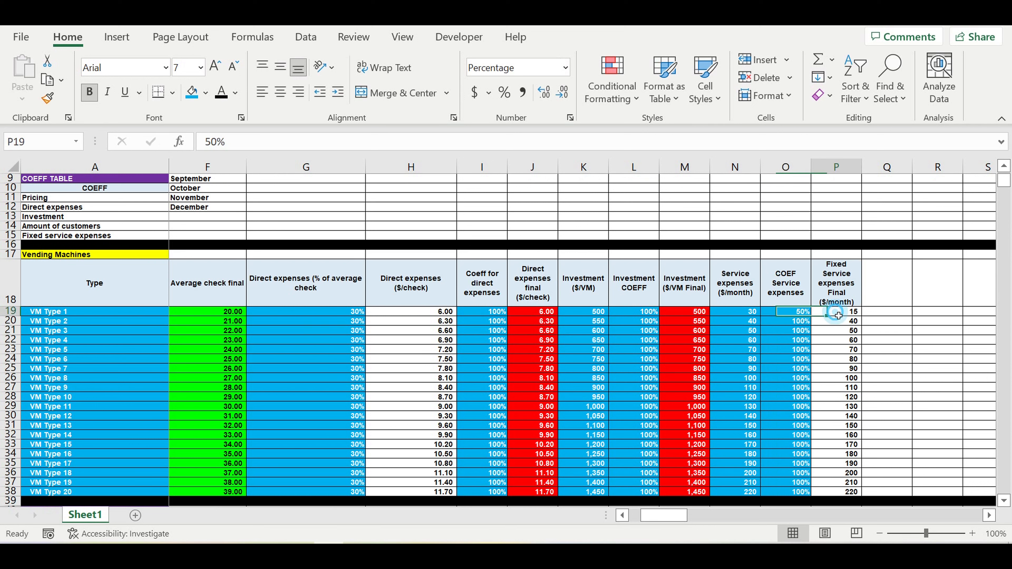
Step: Restore the VM Type 1 service expense coefficient in O19 to 100%
{"action": "left_click", "coordinate": [791, 313]}
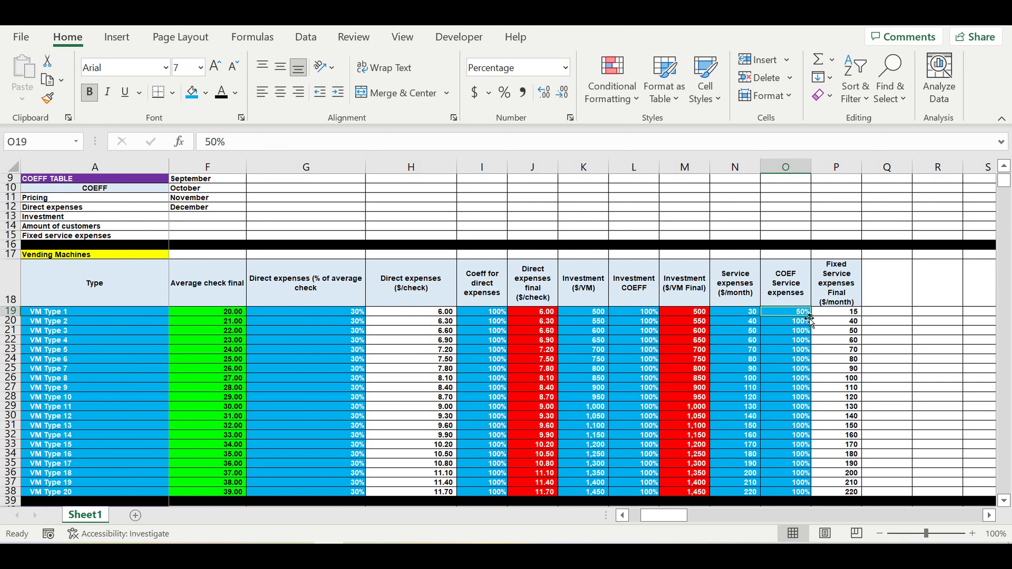
{"action": "type", "text": "100"}
{"action": "key", "text": "Return"}
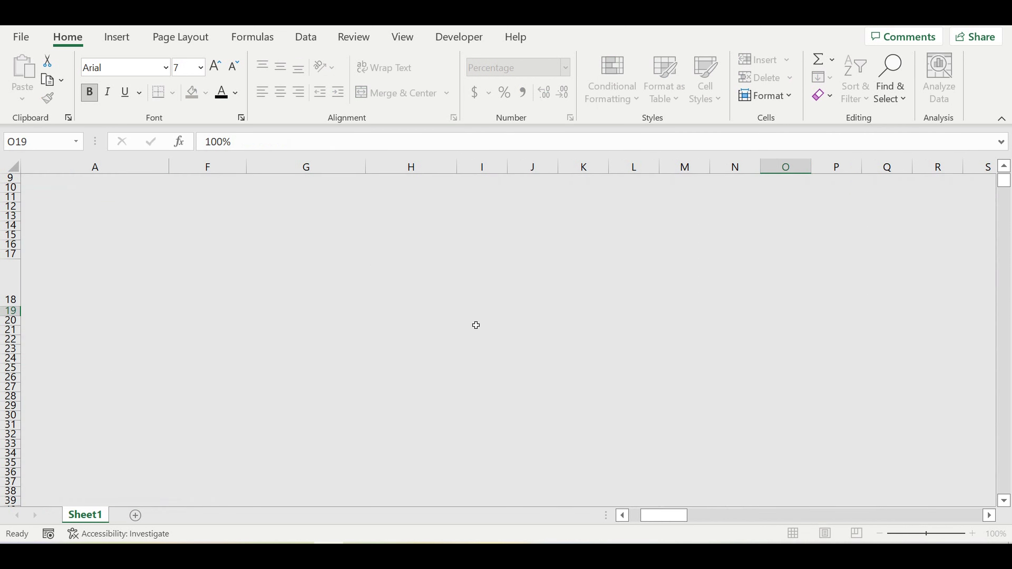
{"action": "left_click_drag", "start_coordinate": [671, 517], "coordinate": [658, 517]}
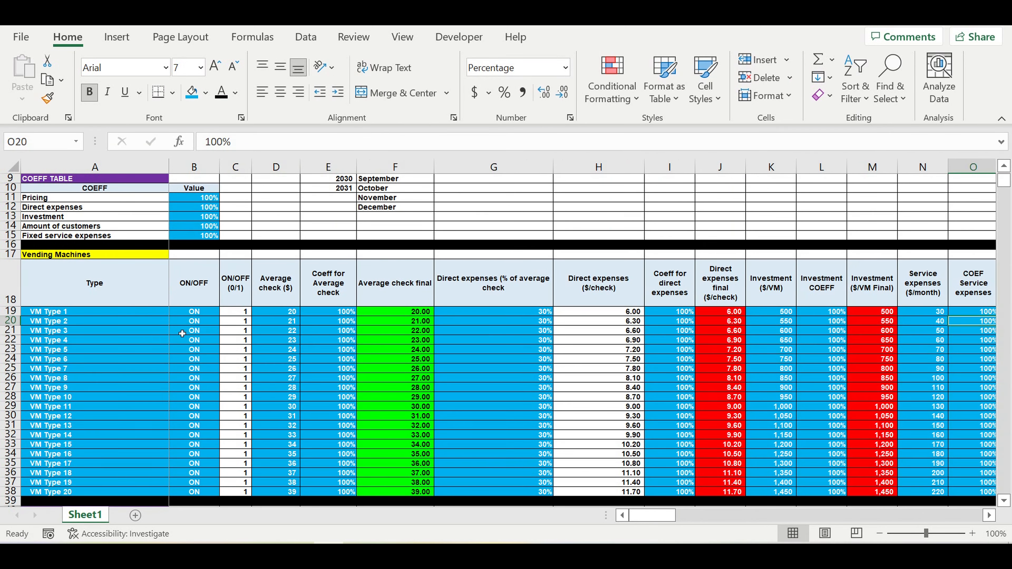
Step: Switch VM Type 2 to OFF in B20 and check its final fixed service expense in P20
{"action": "left_click", "coordinate": [189, 326]}
{"action": "left_click", "coordinate": [223, 322]}
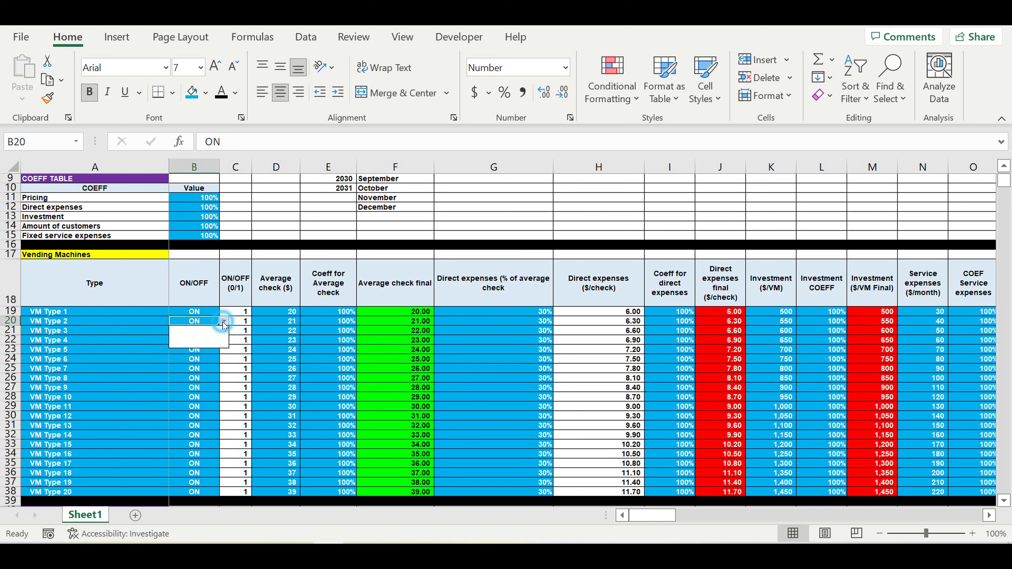
{"action": "left_click", "coordinate": [200, 341]}
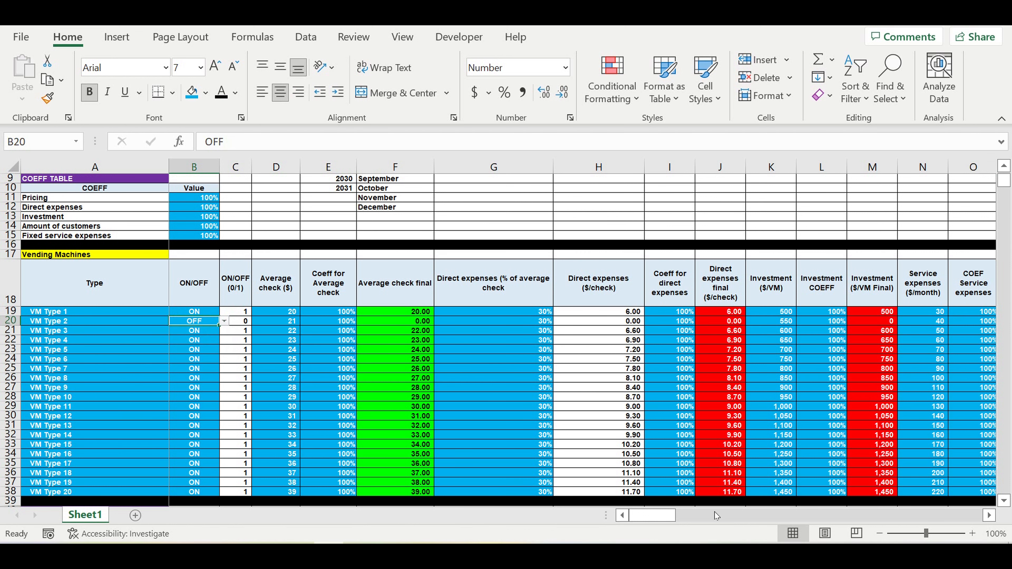
{"action": "scroll", "coordinate": [985, 515], "scroll_direction": "right", "scroll_amount": 1}
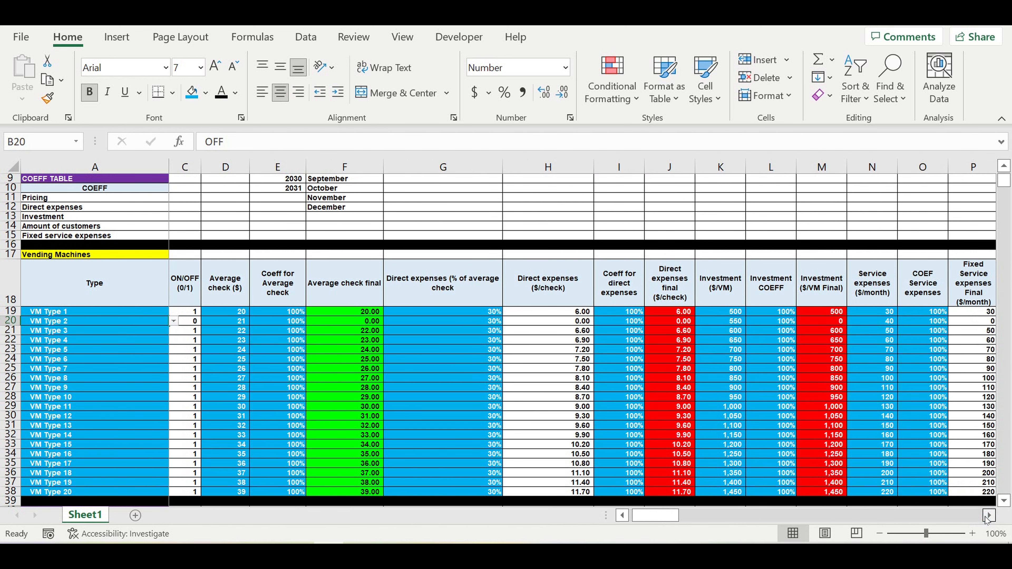
{"action": "scroll", "coordinate": [987, 505], "scroll_direction": "right", "scroll_amount": 3}
{"action": "left_click", "coordinate": [855, 322]}
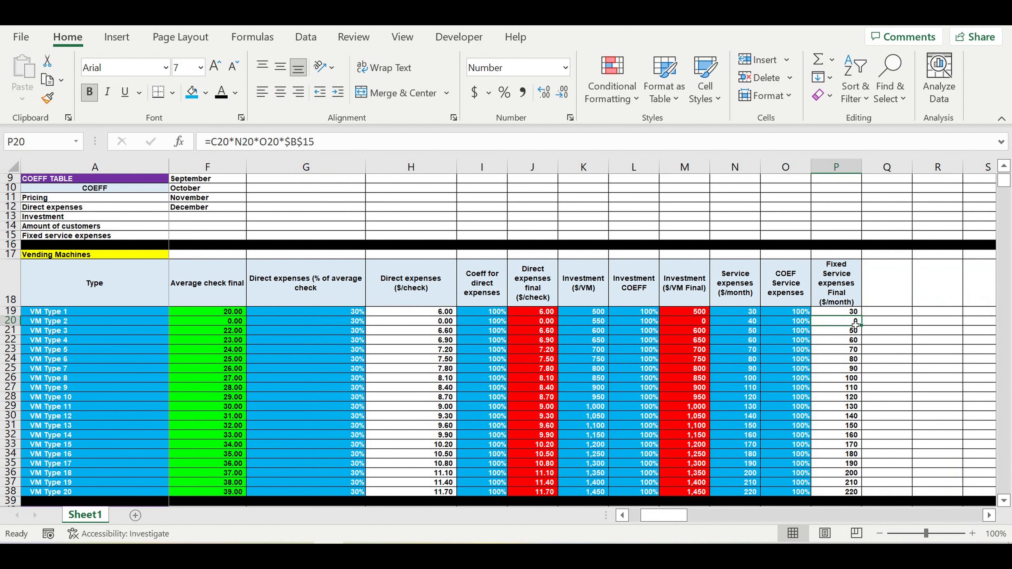
Step: Switch VM Type 2 back to ON in B20
{"action": "left_click_drag", "start_coordinate": [663, 515], "coordinate": [652, 516]}
{"action": "left_click", "coordinate": [182, 319]}
{"action": "left_click", "coordinate": [224, 320]}
{"action": "left_click", "coordinate": [210, 331]}
{"action": "left_click", "coordinate": [206, 338]}
Step: Set the fixed service expenses coefficient in B15 to 130% and check the final monthly expenses in P19:P38
{"action": "left_click", "coordinate": [203, 236]}
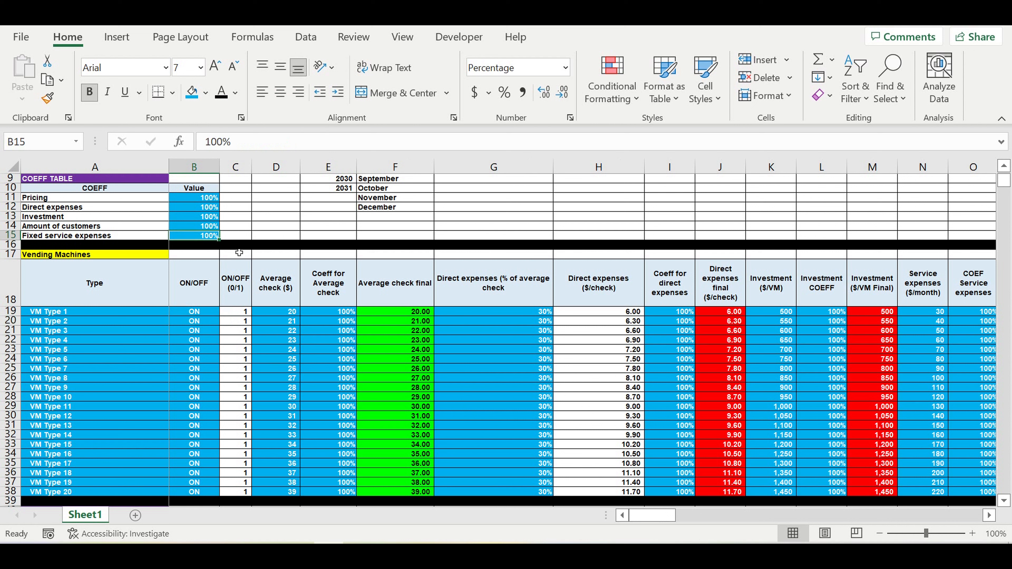
{"action": "type", "text": "130"}
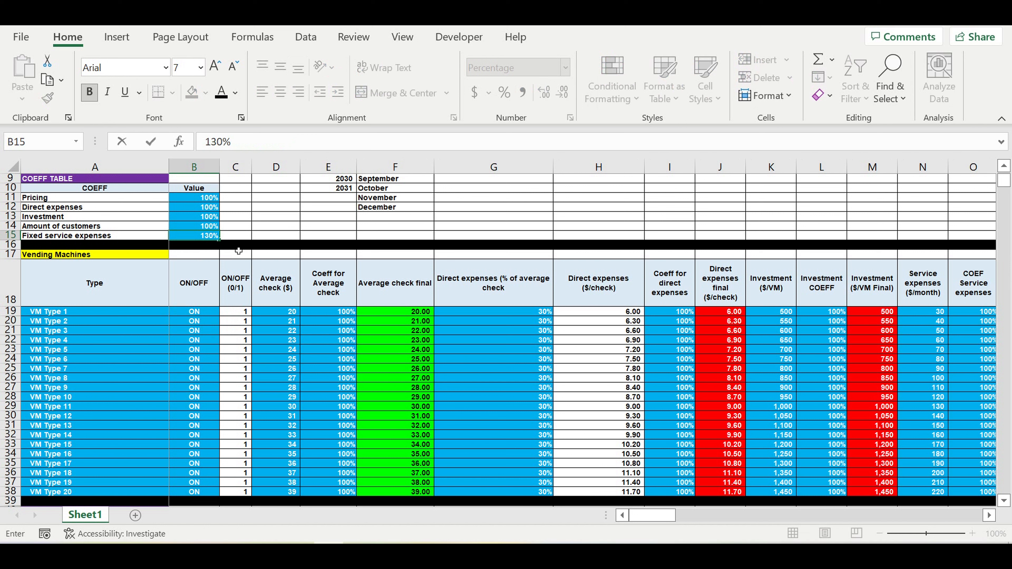
{"action": "key", "text": "Return"}
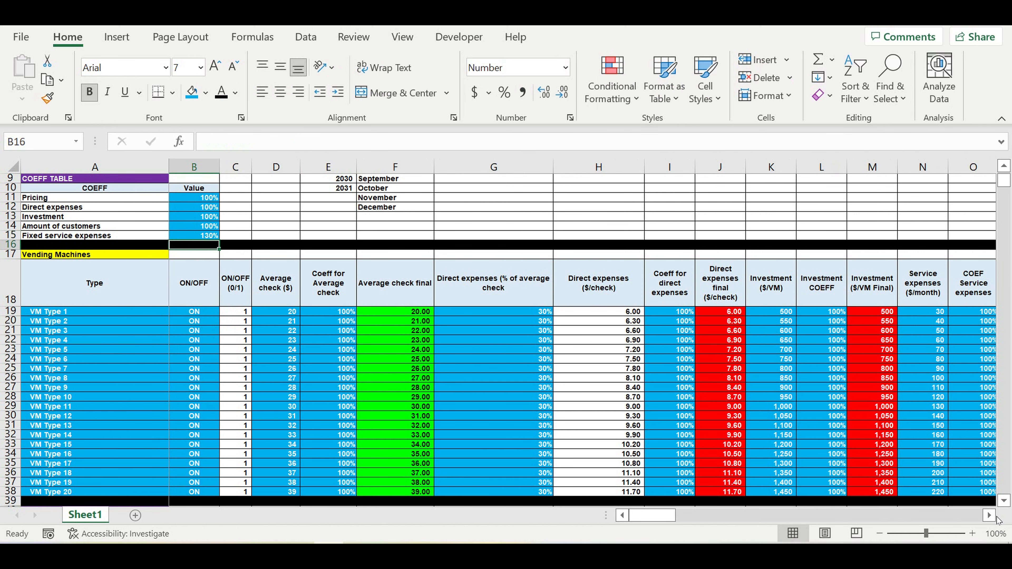
{"action": "scroll", "coordinate": [997, 520], "scroll_direction": "right", "scroll_amount": 5}
{"action": "left_click_drag", "start_coordinate": [769, 312], "coordinate": [773, 492]}
Step: Review the individual service expense coefficients of the vending machine types in O19:O38
{"action": "left_click_drag", "start_coordinate": [718, 315], "coordinate": [712, 495]}
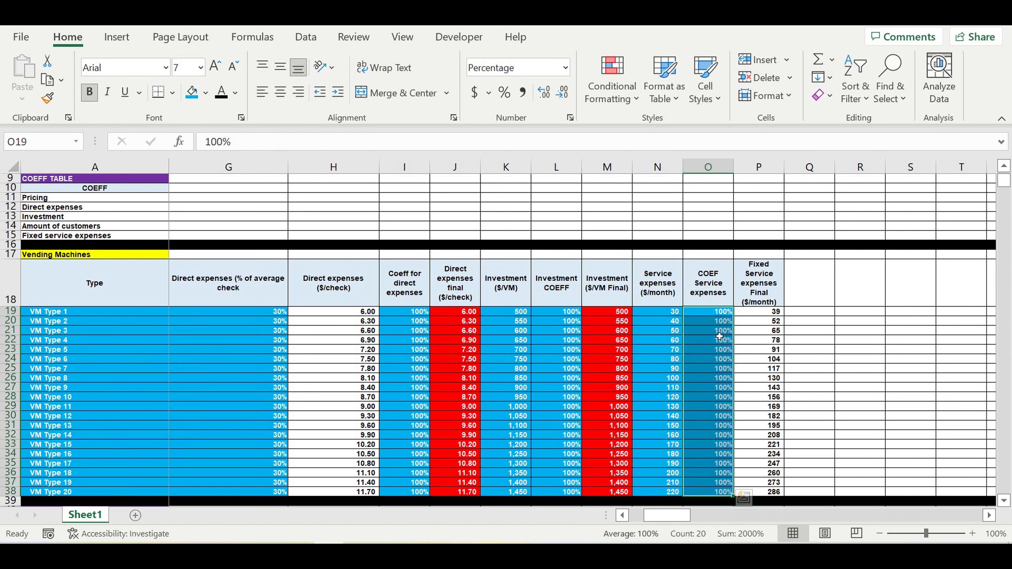
{"action": "left_click", "coordinate": [719, 334]}
{"action": "left_click_drag", "start_coordinate": [718, 381], "coordinate": [720, 387]}
{"action": "left_click_drag", "start_coordinate": [726, 437], "coordinate": [727, 446]}
{"action": "left_click", "coordinate": [727, 454]}
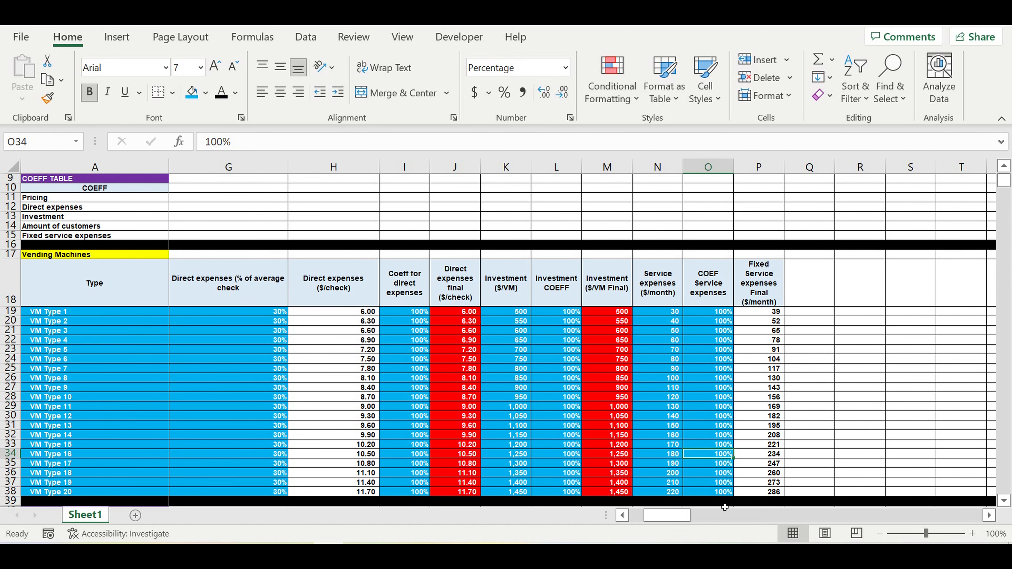
Step: Restore the fixed service expenses coefficient in B15 to 100%
{"action": "left_click_drag", "start_coordinate": [659, 515], "coordinate": [609, 514]}
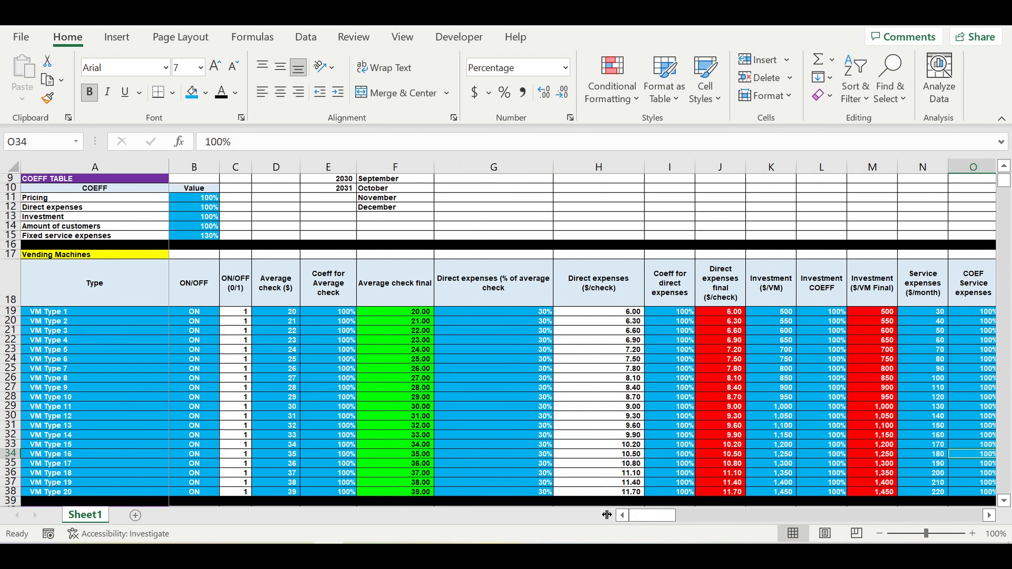
{"action": "left_click", "coordinate": [194, 237]}
{"action": "type", "text": "100"}
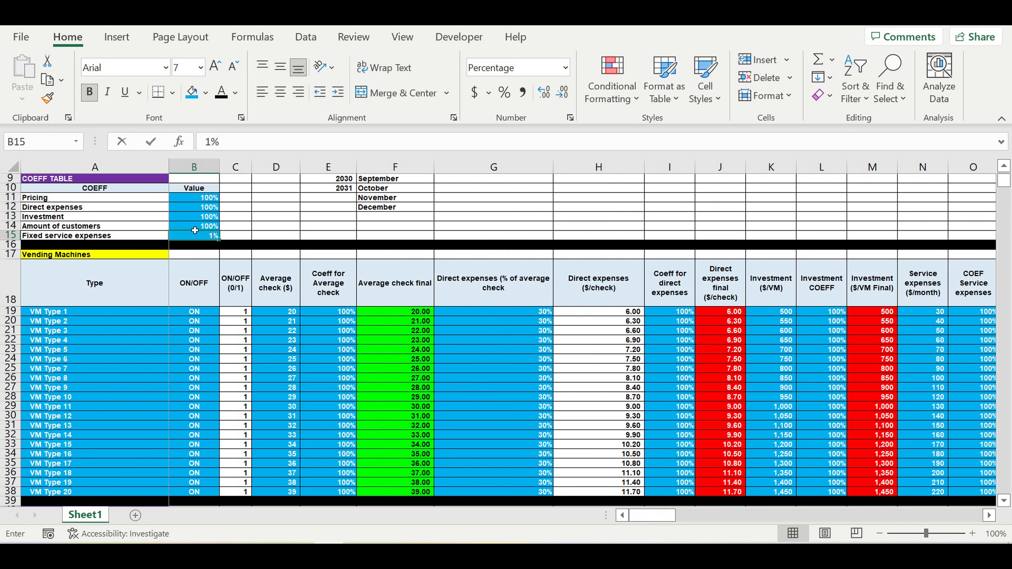
{"action": "key", "text": "Return"}
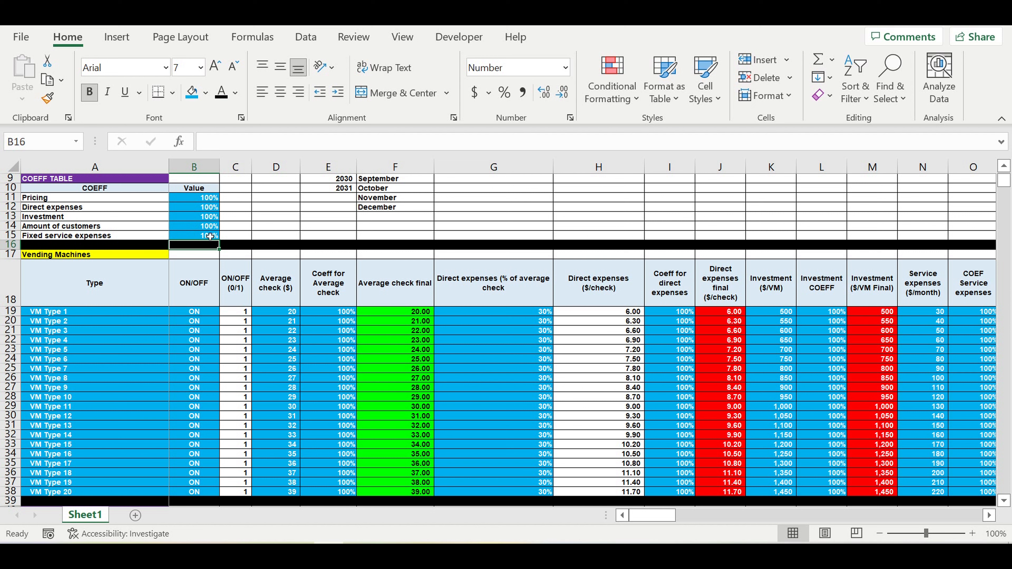
{"action": "left_click", "coordinate": [204, 236]}
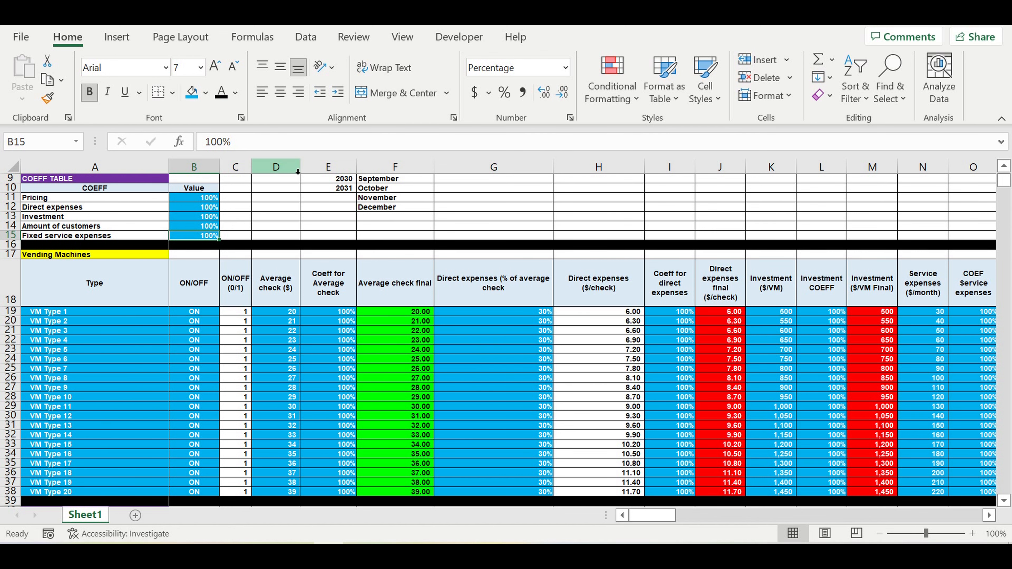
Step: Find the Core table at row 397 and examine its machine types in column A, including the type choices for A405
{"action": "scroll", "coordinate": [622, 374], "scroll_direction": "down", "scroll_amount": 10}
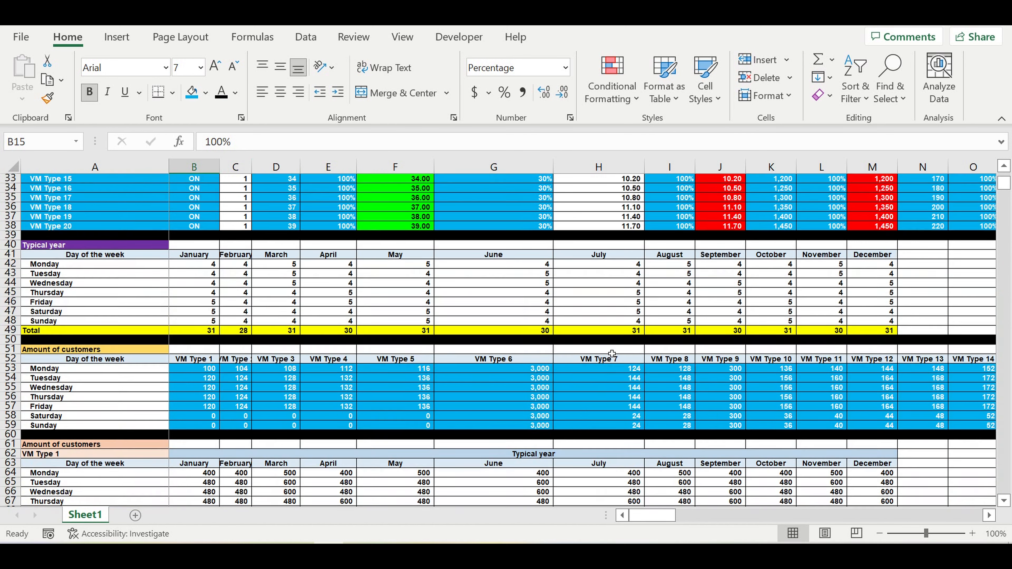
{"action": "scroll", "coordinate": [606, 349], "scroll_direction": "down", "scroll_amount": 11}
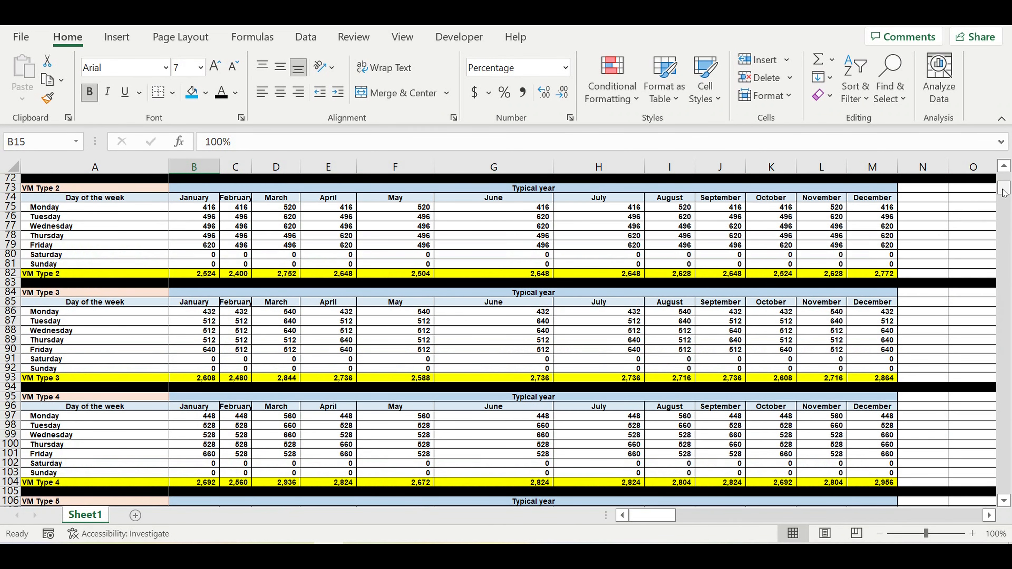
{"action": "left_click_drag", "start_coordinate": [1003, 192], "coordinate": [1001, 233]}
{"action": "scroll", "coordinate": [454, 287], "scroll_direction": "up", "scroll_amount": 20}
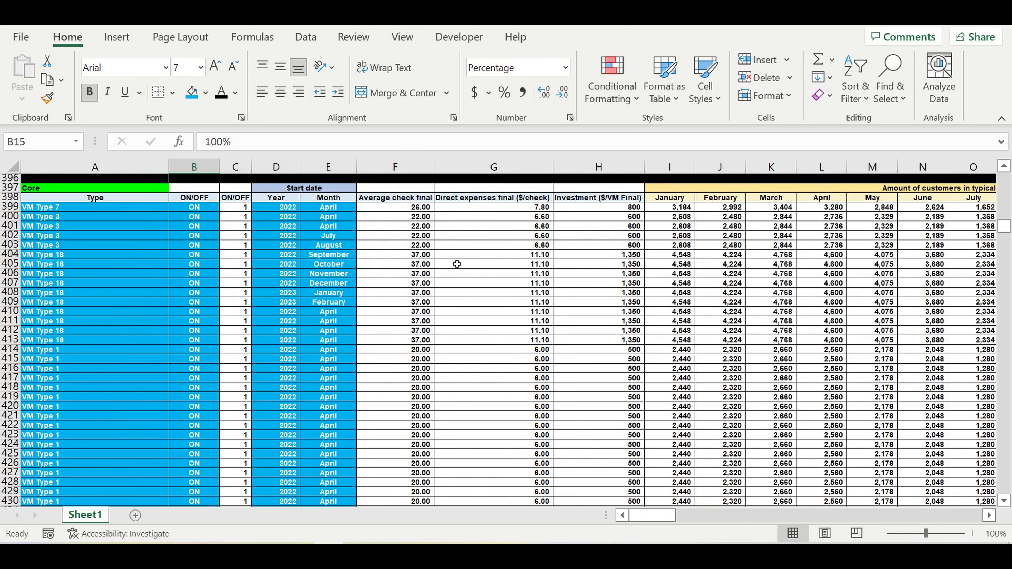
{"action": "scroll", "coordinate": [457, 263], "scroll_direction": "up", "scroll_amount": 3}
{"action": "left_click", "coordinate": [45, 295]}
{"action": "left_click", "coordinate": [66, 312]}
{"action": "left_click", "coordinate": [72, 321]}
{"action": "left_click", "coordinate": [78, 349]}
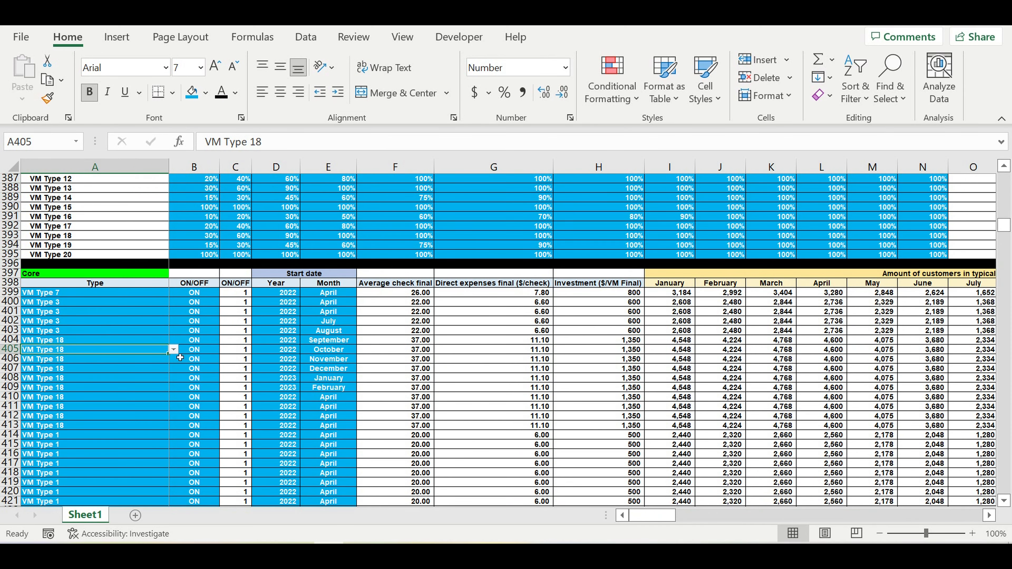
{"action": "left_click", "coordinate": [173, 350]}
{"action": "key", "text": "Escape"}
{"action": "scroll", "coordinate": [151, 343], "scroll_direction": "down", "scroll_amount": 15}
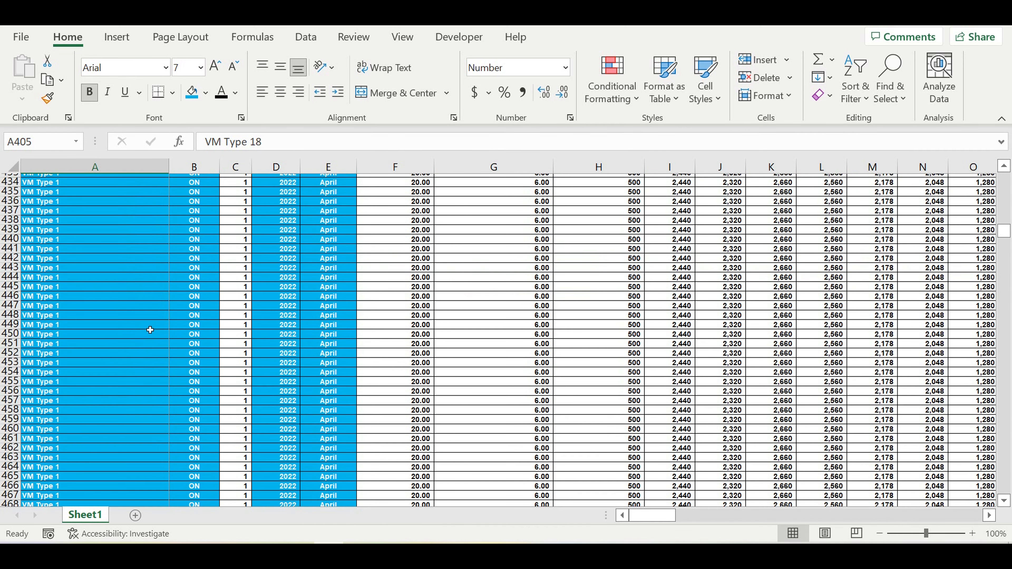
{"action": "scroll", "coordinate": [149, 329], "scroll_direction": "up", "scroll_amount": 20}
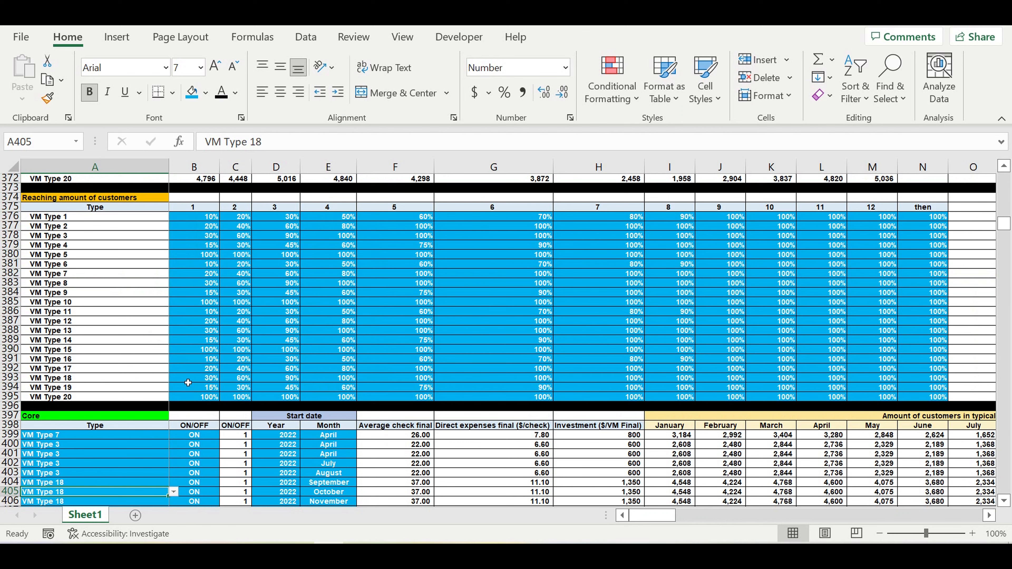
{"action": "scroll", "coordinate": [188, 383], "scroll_direction": "down", "scroll_amount": 2}
{"action": "scroll", "coordinate": [131, 361], "scroll_direction": "down", "scroll_amount": 3}
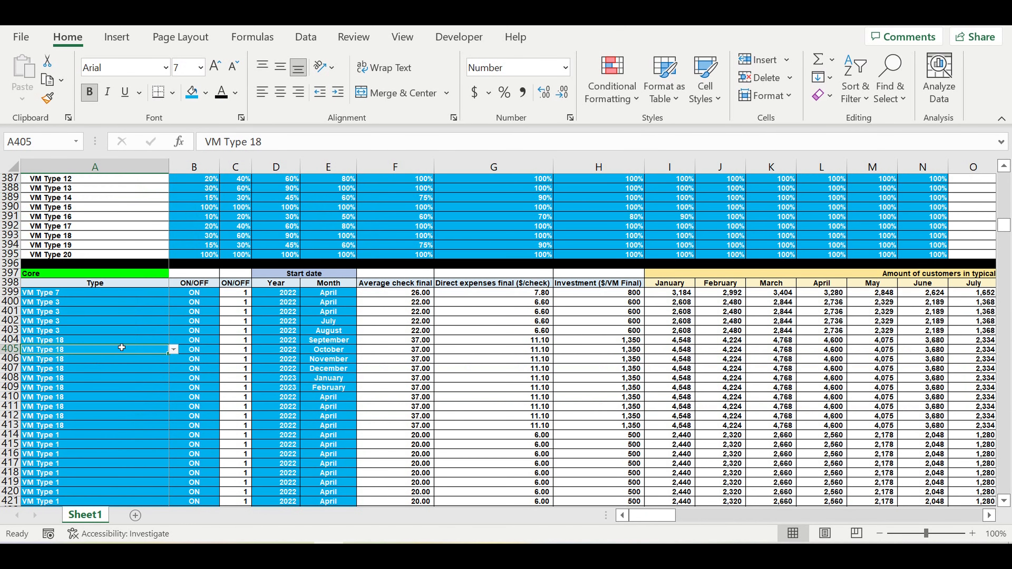
Step: Examine the type choices, ON/OFF options and start date in row 399 of the Core table, plus the formula in G406
{"action": "left_click", "coordinate": [122, 297]}
{"action": "left_click", "coordinate": [171, 294]}
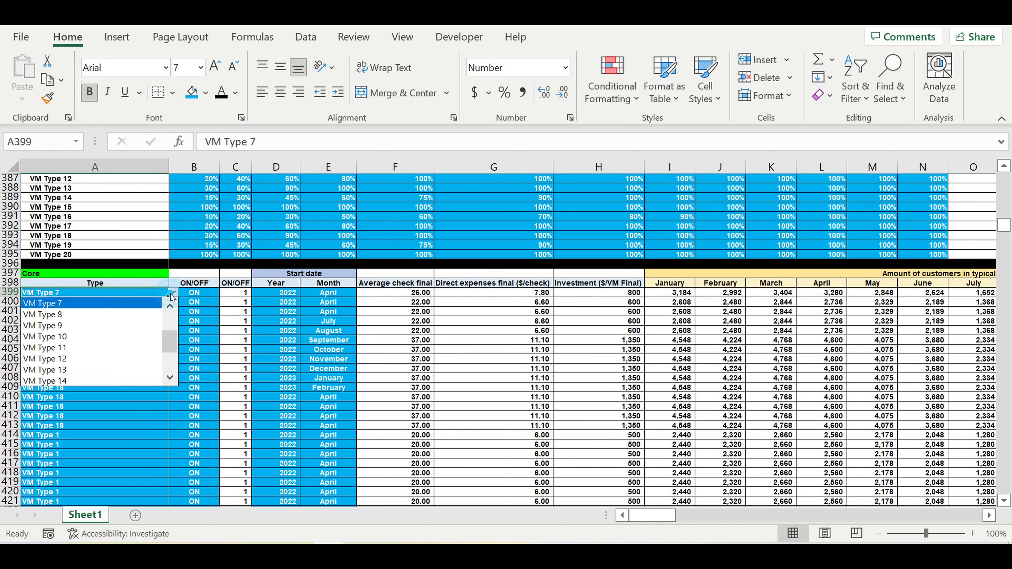
{"action": "left_click", "coordinate": [204, 293]}
{"action": "left_click", "coordinate": [205, 293]}
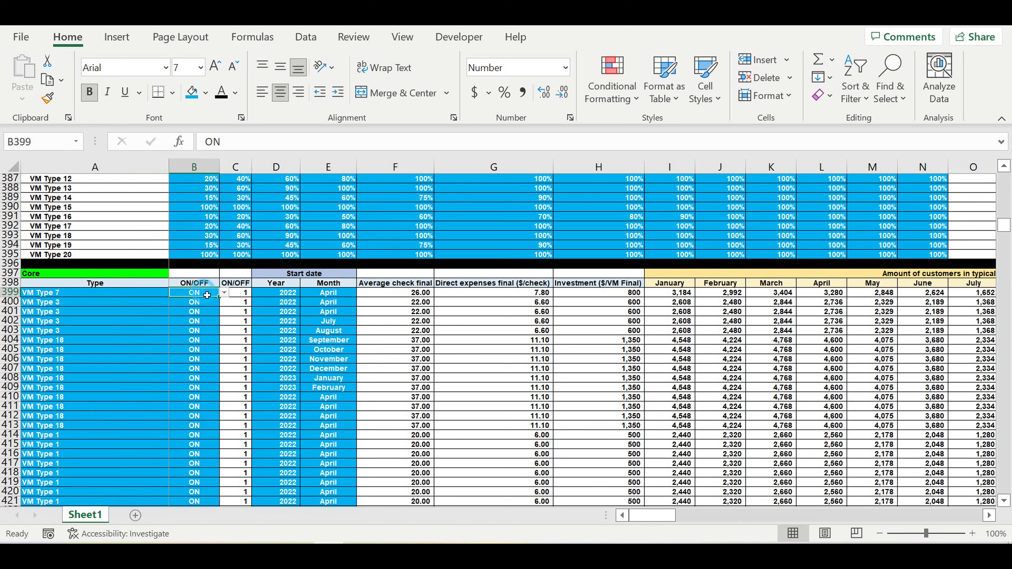
{"action": "left_click", "coordinate": [226, 291]}
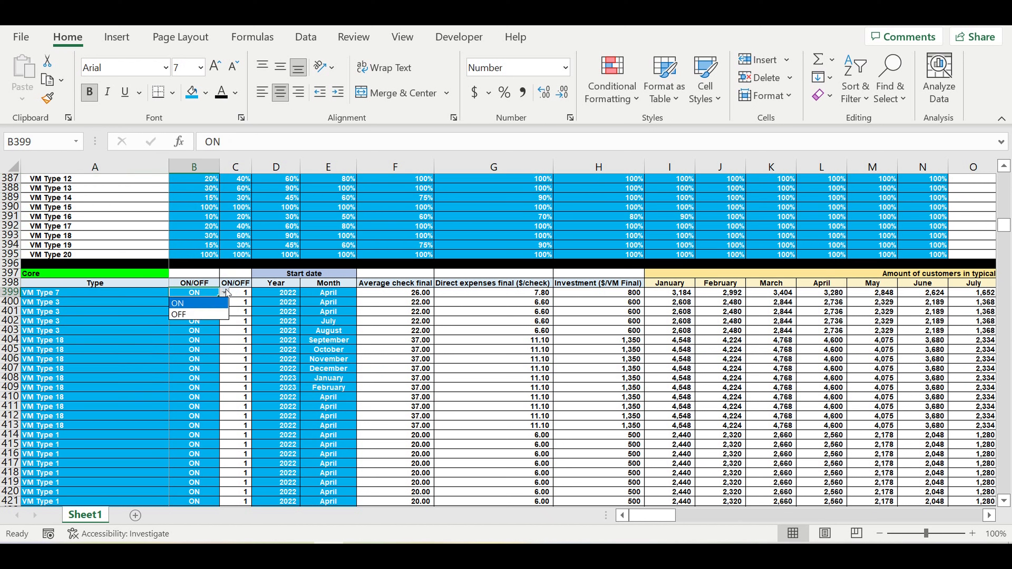
{"action": "left_click", "coordinate": [280, 294]}
{"action": "left_click_drag", "start_coordinate": [328, 294], "coordinate": [294, 300]}
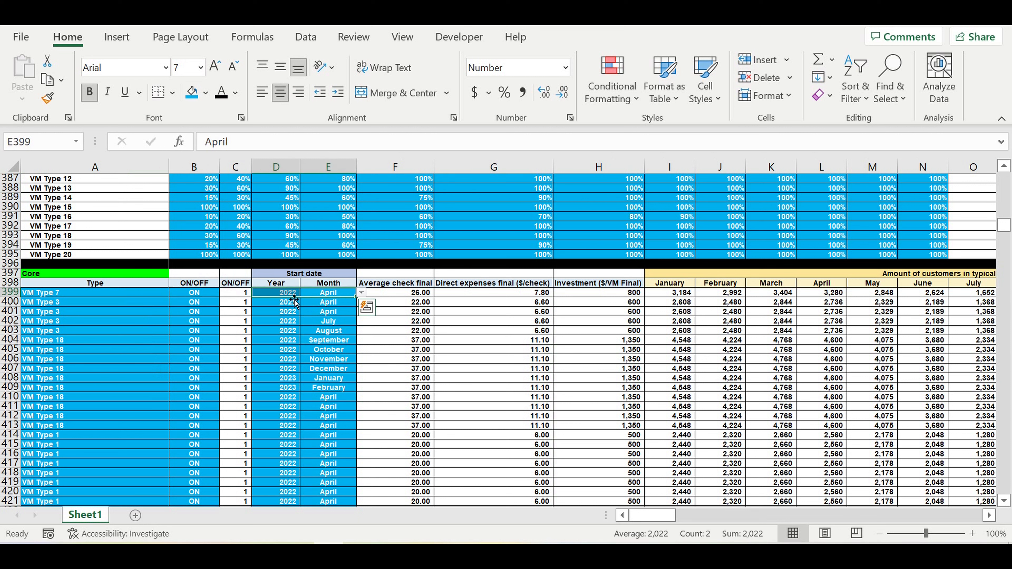
{"action": "left_click", "coordinate": [550, 360]}
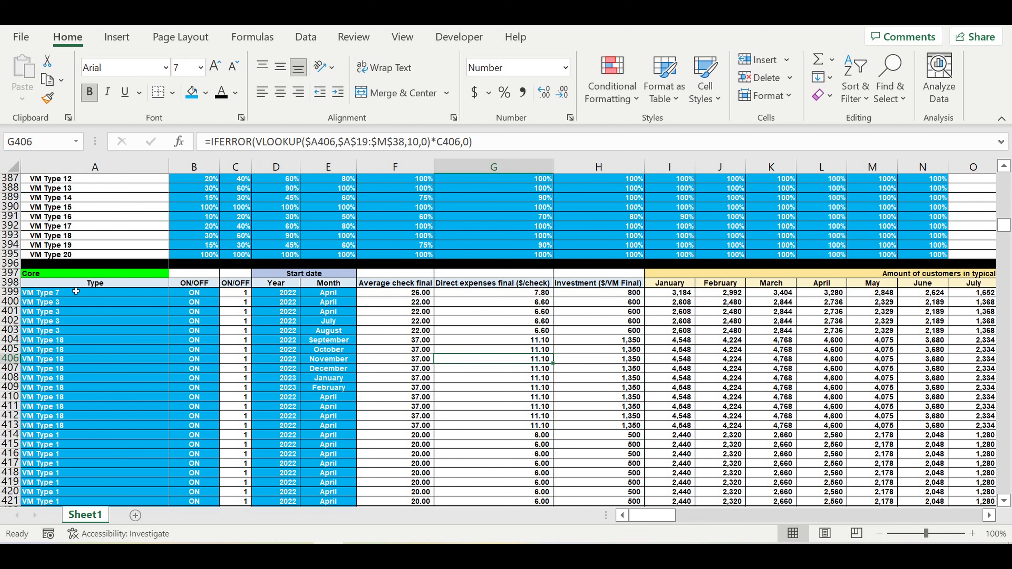
{"action": "left_click", "coordinate": [68, 294]}
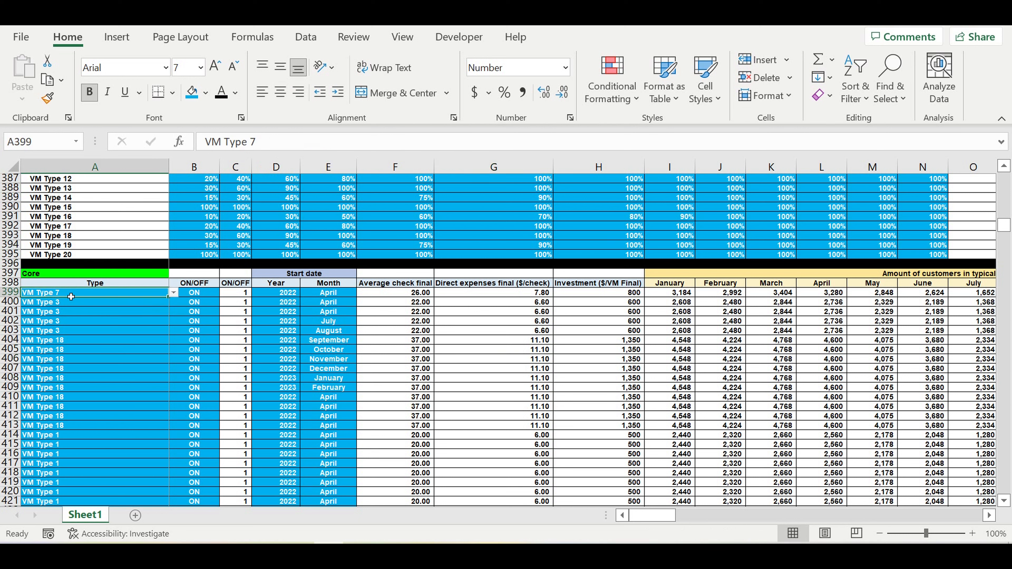
Step: Copy the "then" header of the Core table from AG398 into AH398 to start a new column
{"action": "left_click_drag", "start_coordinate": [685, 514], "coordinate": [741, 516]}
{"action": "left_click", "coordinate": [864, 284]}
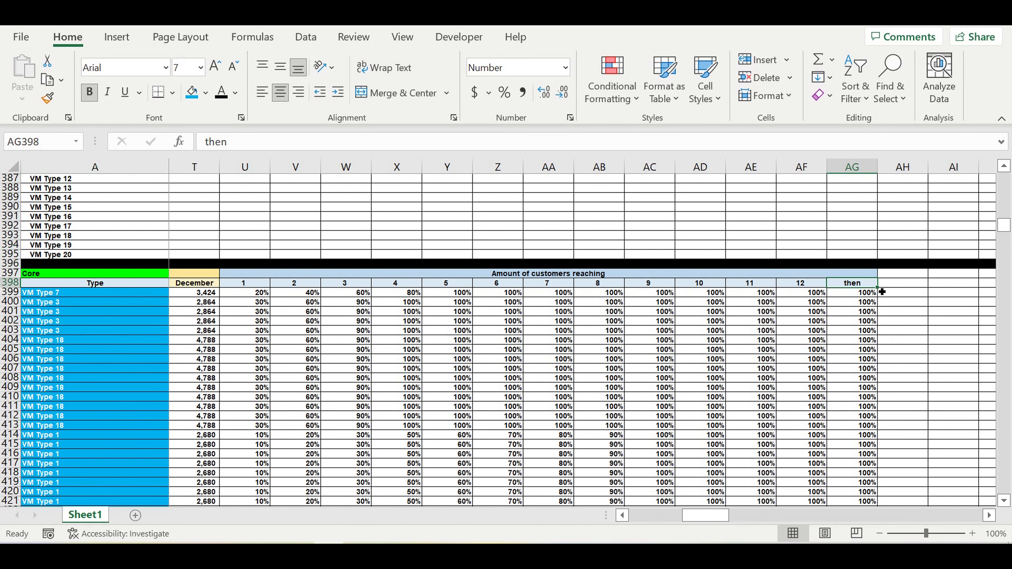
{"action": "left_click_drag", "start_coordinate": [877, 287], "coordinate": [916, 288]}
{"action": "left_click", "coordinate": [912, 285]}
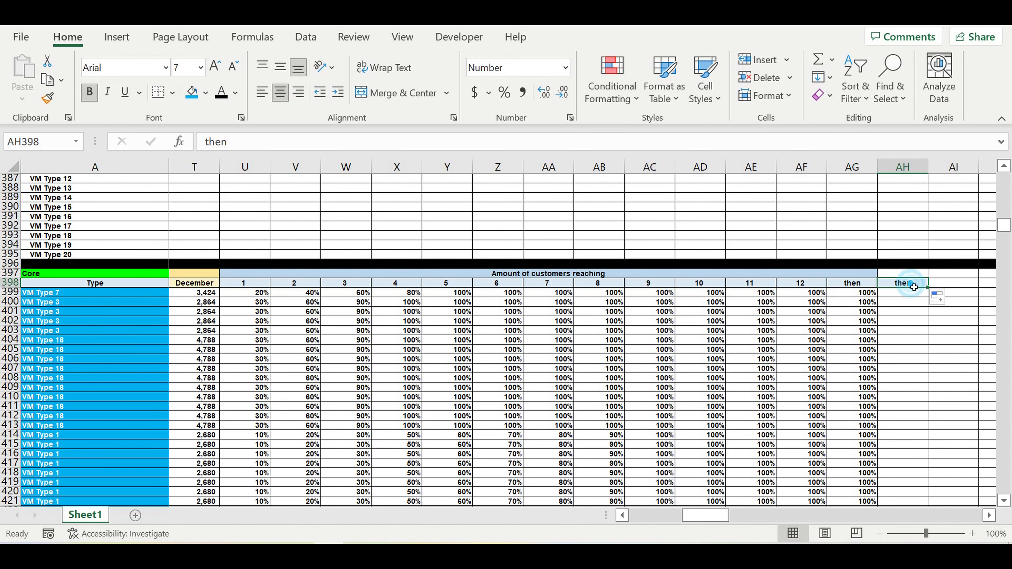
Step: Replace the header in AH398 with a link to the fixed service expenses header, =P18
{"action": "type", "text": "="}
{"action": "left_click_drag", "start_coordinate": [705, 516], "coordinate": [652, 517]}
{"action": "left_click_drag", "start_coordinate": [1004, 225], "coordinate": [1004, 177]}
{"action": "left_click", "coordinate": [989, 515]}
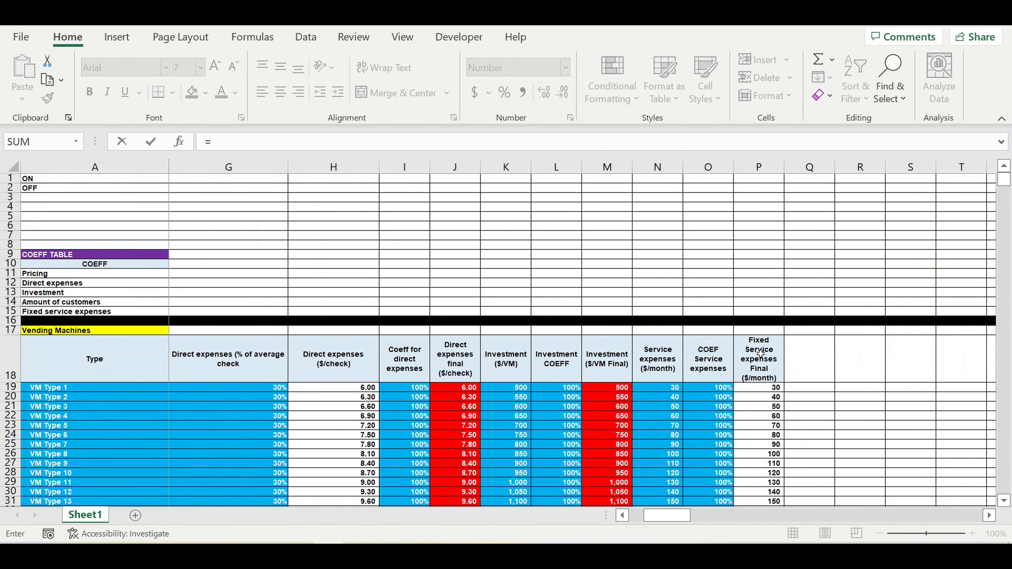
{"action": "left_click", "coordinate": [759, 352]}
{"action": "key", "text": "Return"}
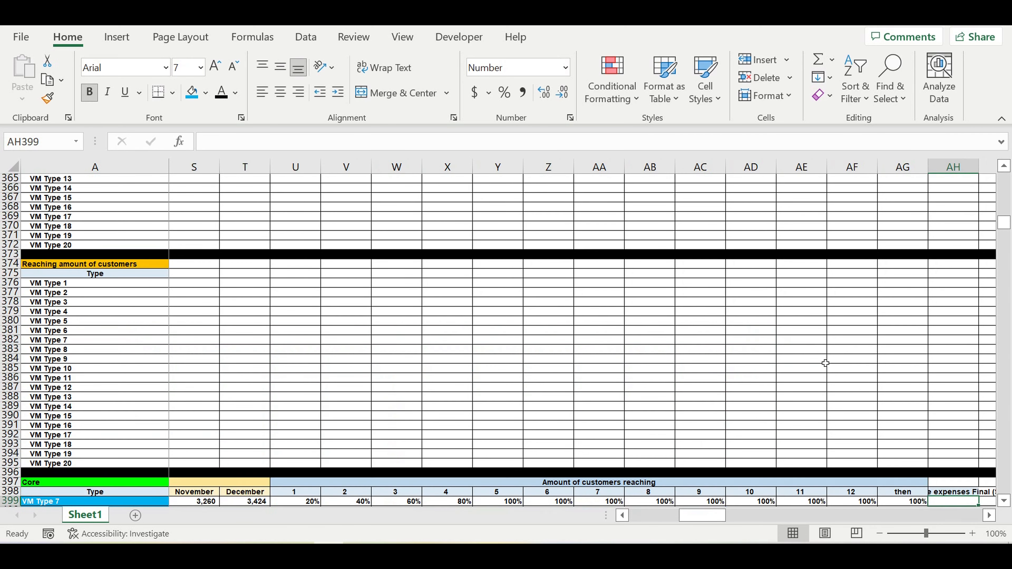
Step: Autofit the width of column AH to its header text in AH398
{"action": "left_click", "coordinate": [951, 493]}
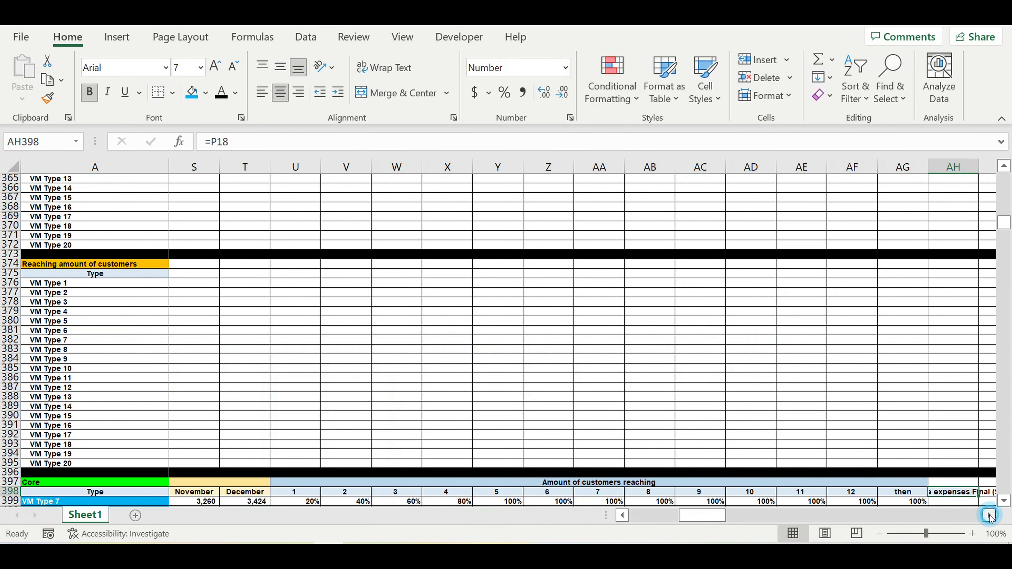
{"action": "left_click", "coordinate": [988, 515]}
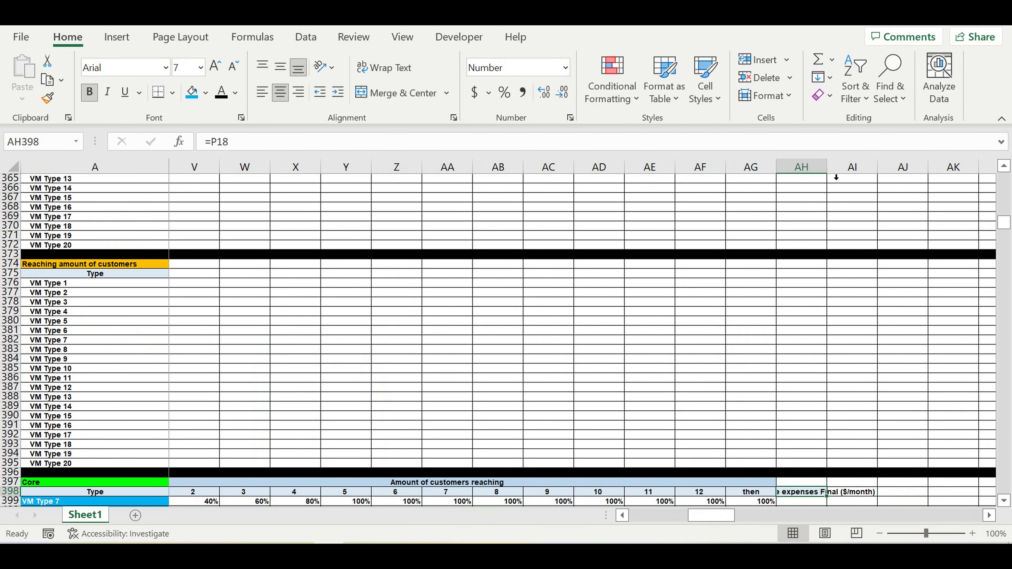
{"action": "double_click", "coordinate": [827, 168]}
Step: Start a VLOOKUP formula in AH399 of the Core table, using the machine type in A399 as the lookup value
{"action": "scroll", "coordinate": [849, 329], "scroll_direction": "down", "scroll_amount": 4}
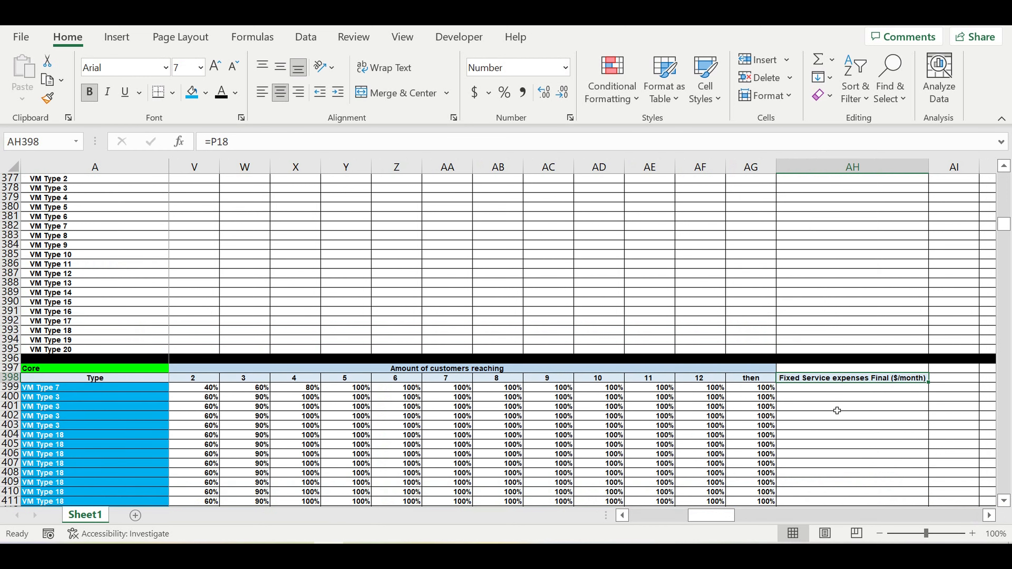
{"action": "left_click", "coordinate": [836, 414]}
{"action": "left_click", "coordinate": [831, 388]}
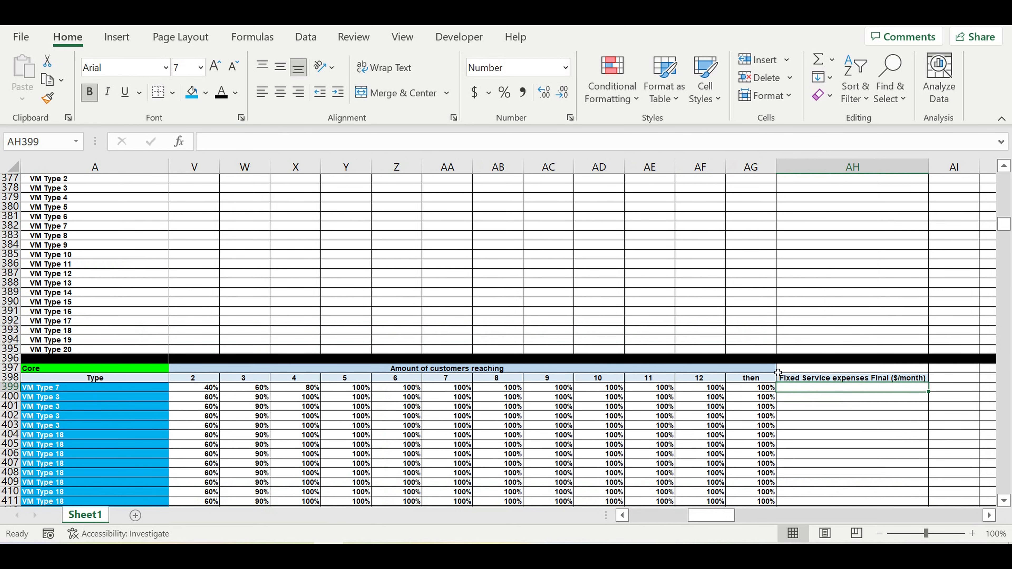
{"action": "type", "text": "vl"}
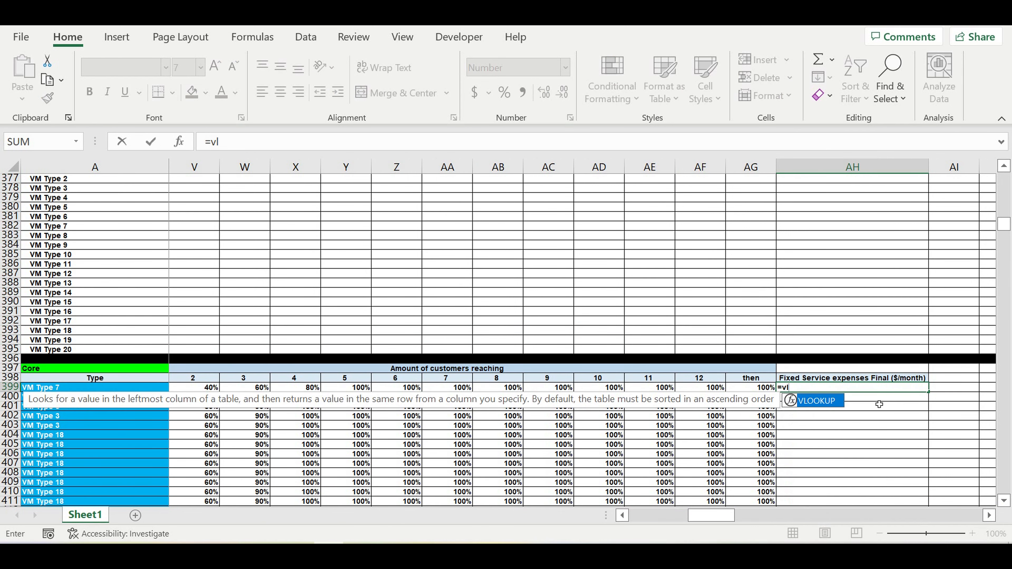
{"action": "double_click", "coordinate": [816, 401]}
{"action": "left_click_drag", "start_coordinate": [711, 515], "coordinate": [652, 516]}
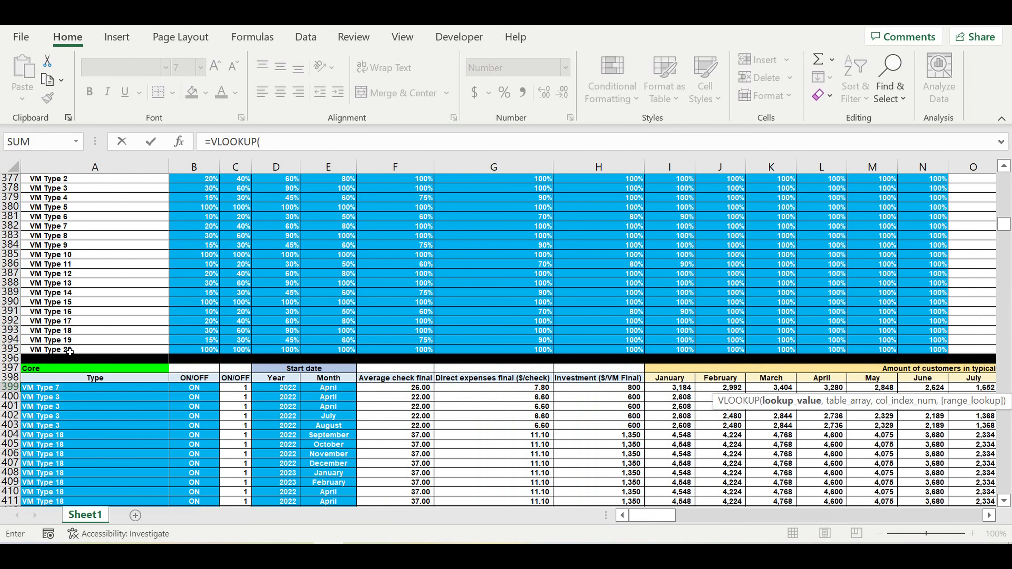
{"action": "left_click", "coordinate": [47, 388]}
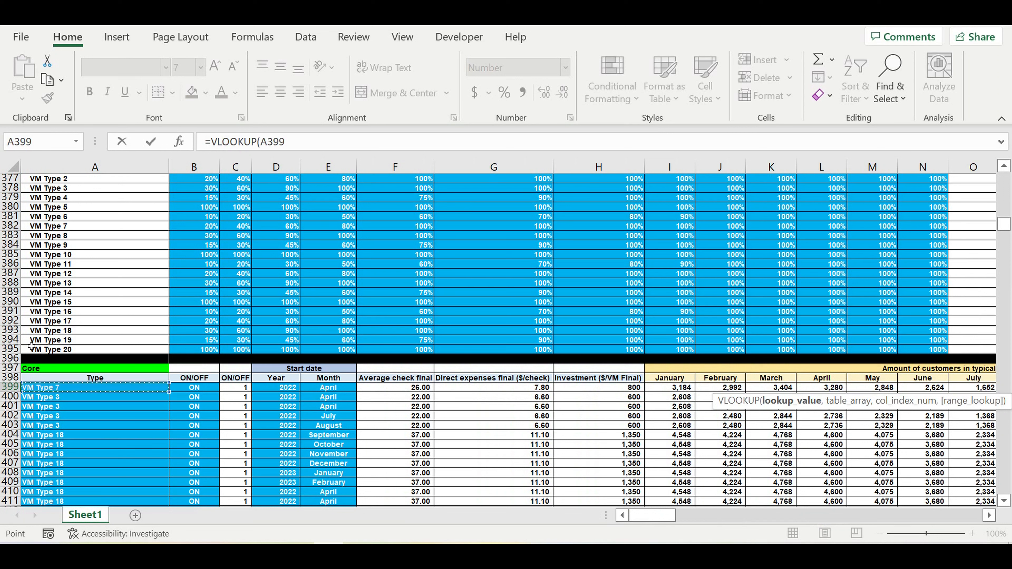
{"action": "type", "text": ","}
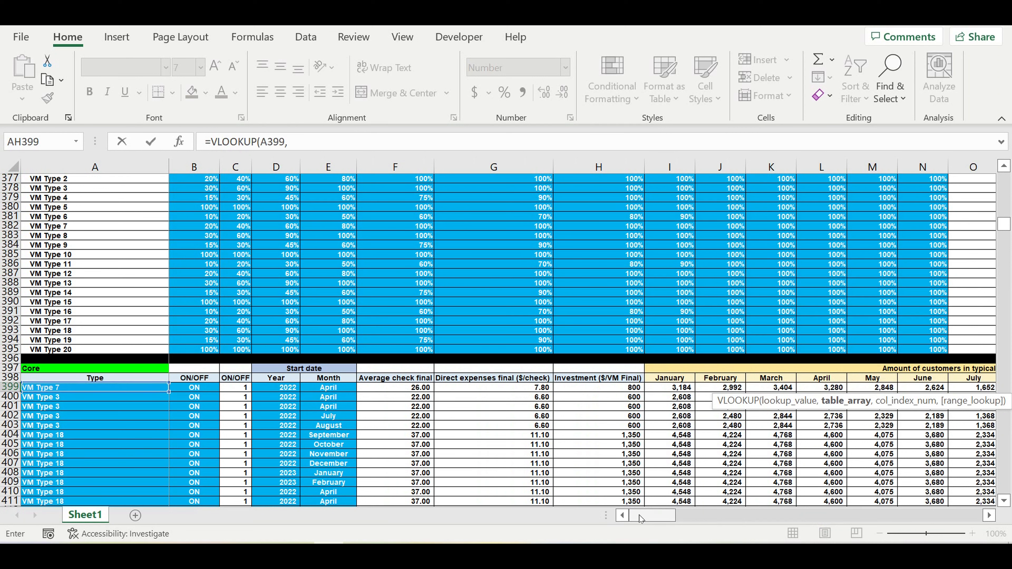
Step: Set the lookup's table array to the Vending Machines table range A19:P38
{"action": "left_click_drag", "start_coordinate": [1004, 229], "coordinate": [1005, 178]}
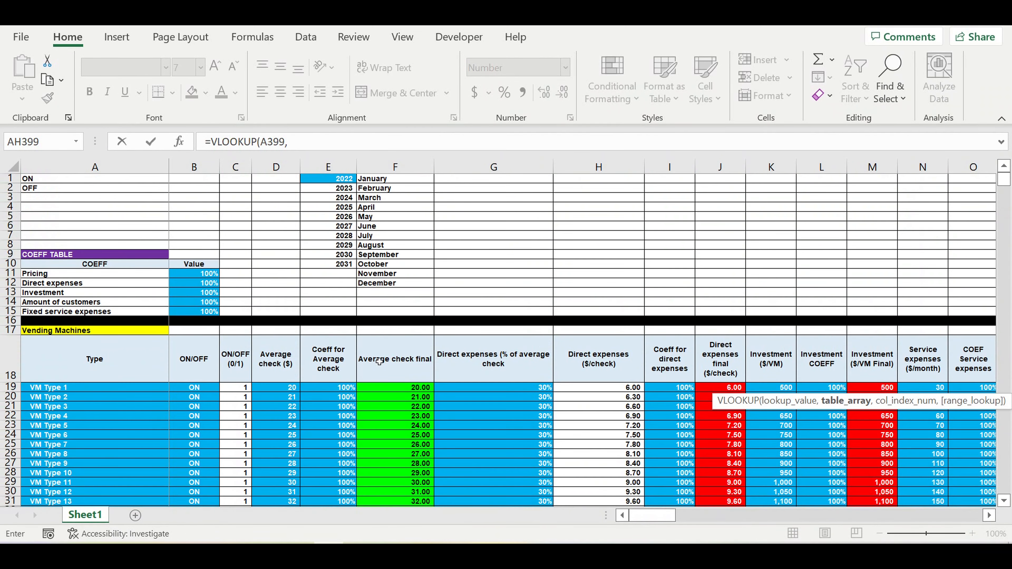
{"action": "scroll", "coordinate": [195, 347], "scroll_direction": "down", "scroll_amount": 2}
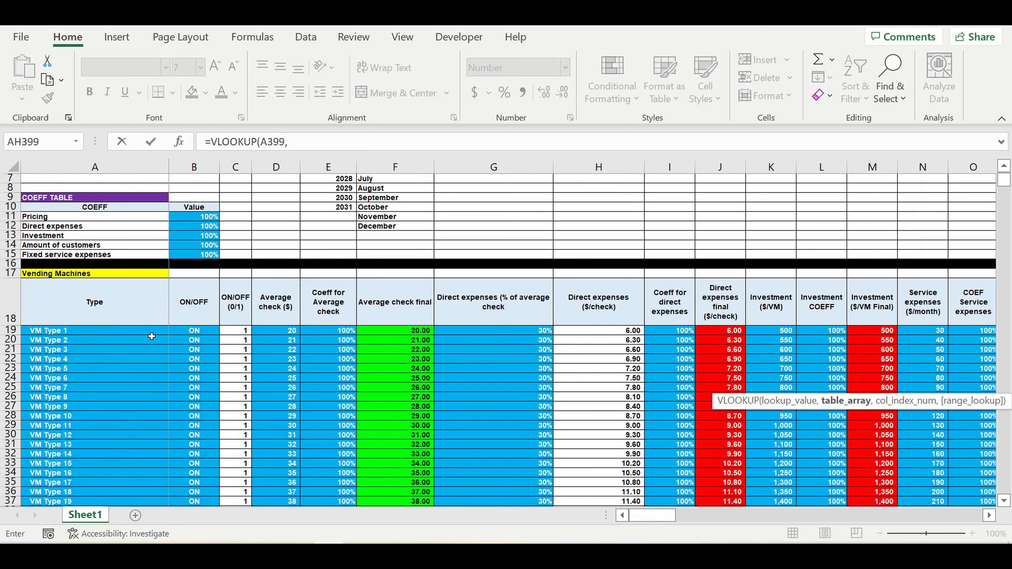
{"action": "left_click_drag", "start_coordinate": [146, 333], "coordinate": [987, 410]}
{"action": "mouse_move", "coordinate": [906, 483]}
{"action": "left_mouse_down"}
{"action": "mouse_move", "coordinate": [908, 503]}
{"action": "mouse_move", "coordinate": [898, 466]}
{"action": "mouse_move", "coordinate": [896, 476]}
{"action": "left_mouse_up"}
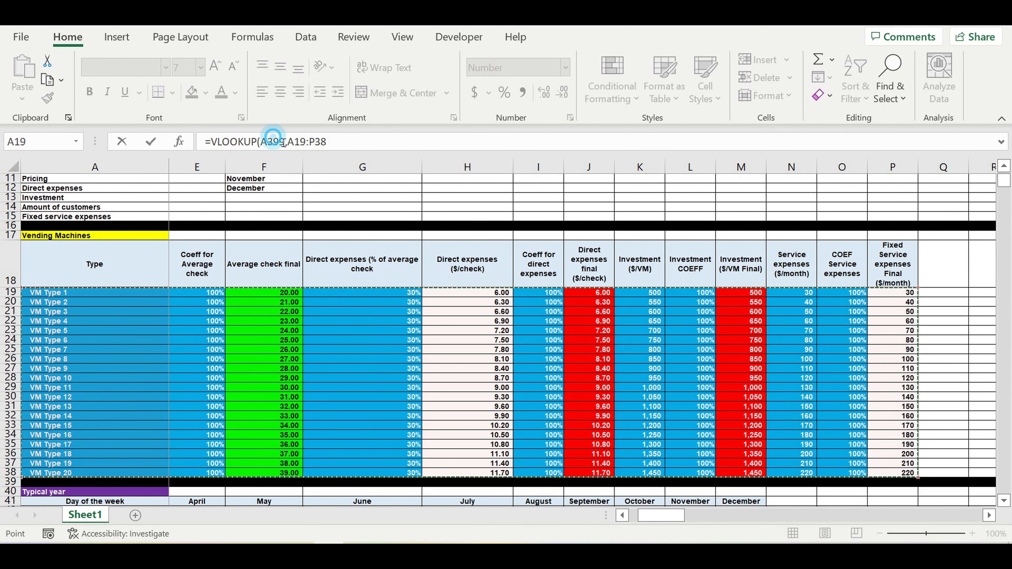
Step: Make the table array an absolute reference, $A$19:$P$38, and continue to the column index argument
{"action": "left_click", "coordinate": [272, 142]}
{"action": "left_click", "coordinate": [295, 142]}
{"action": "type", "text": "$"}
{"action": "left_click", "coordinate": [300, 143]}
{"action": "type", "text": "$A"}
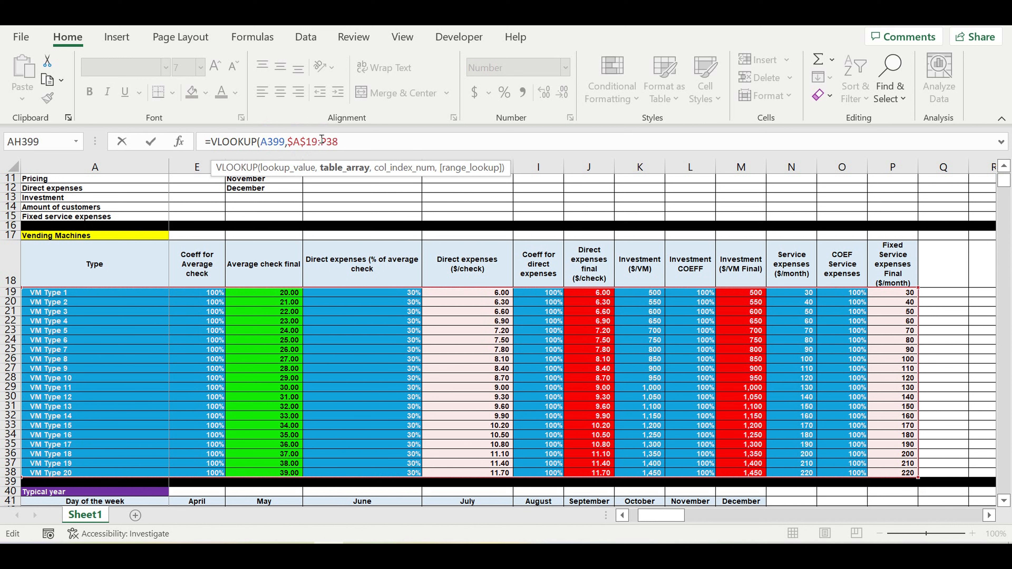
{"action": "type", "text": "$"}
{"action": "double_click", "coordinate": [343, 149]}
{"action": "left_click", "coordinate": [332, 147]}
{"action": "type", "text": "$P$"}
{"action": "left_click", "coordinate": [364, 148]}
{"action": "type", "text": ","}
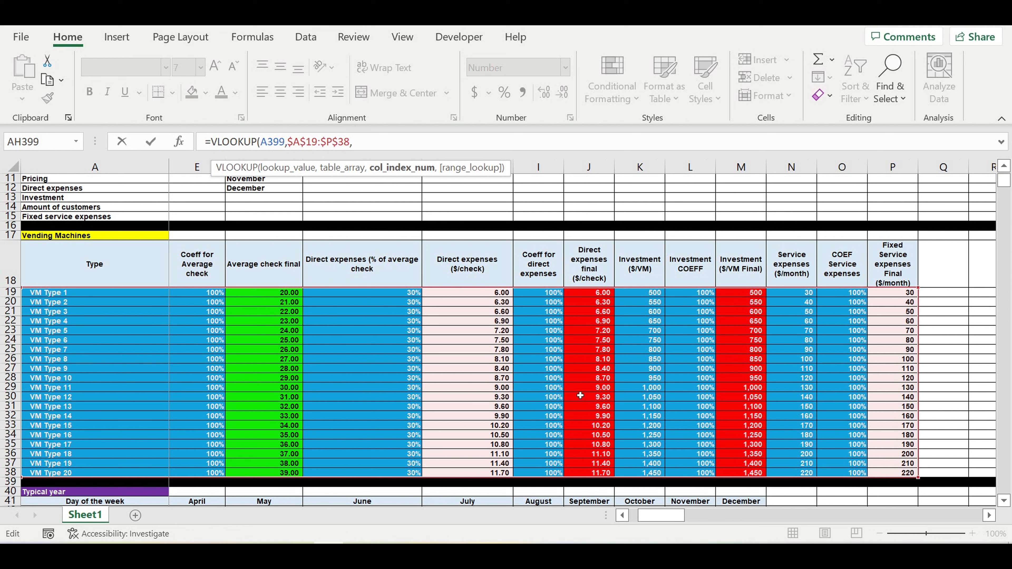
Step: Complete the VLOOKUP with column index 16 for the fixed service expenses and range lookup 1
{"action": "left_click_drag", "start_coordinate": [662, 515], "coordinate": [645, 516]}
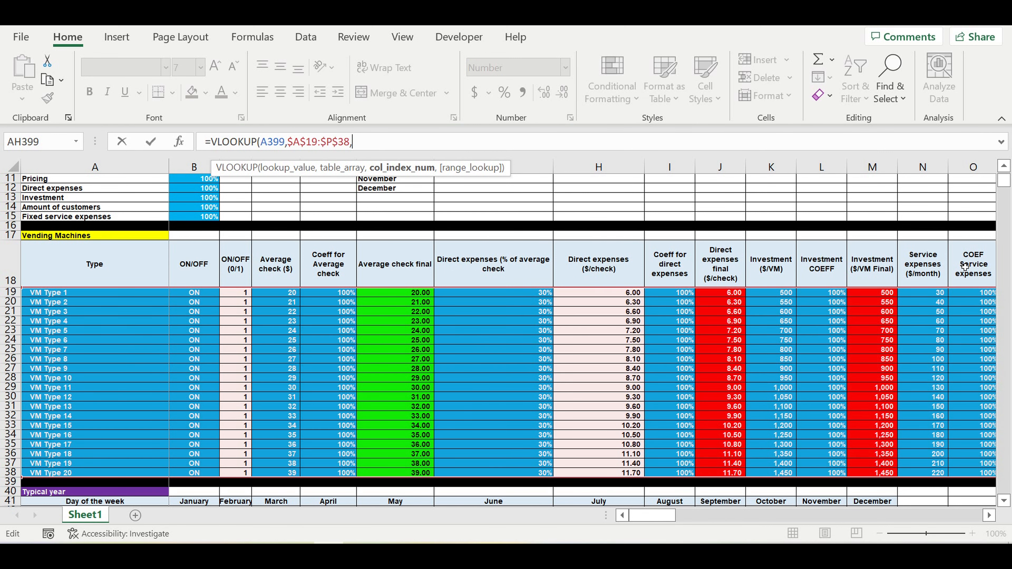
{"action": "left_click", "coordinate": [989, 516]}
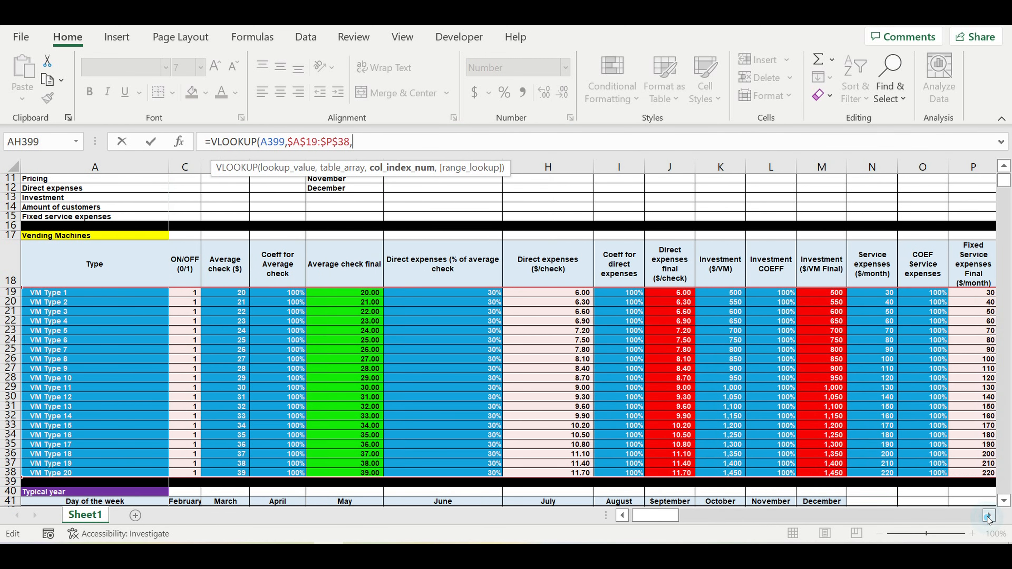
{"action": "left_click", "coordinate": [988, 515]}
{"action": "left_click", "coordinate": [988, 516]}
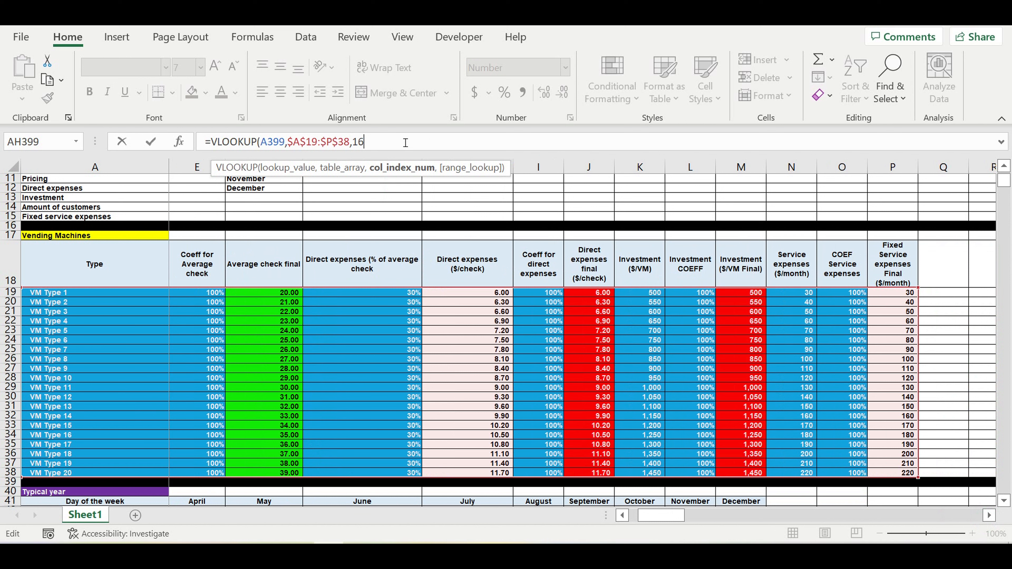
{"action": "key", "text": "BackSpace"}
{"action": "type", "text": ",1"}
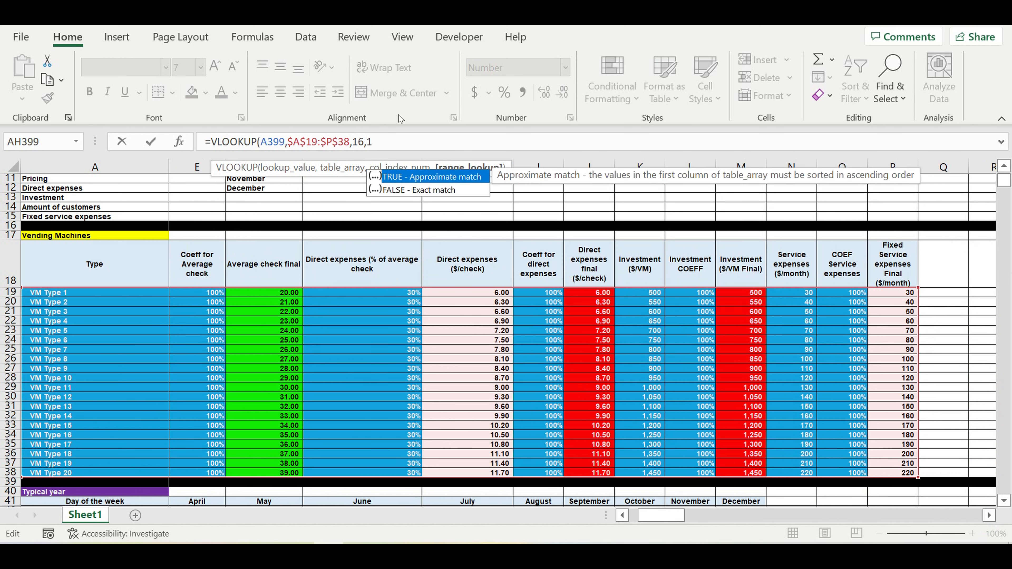
{"action": "type", "text": ","}
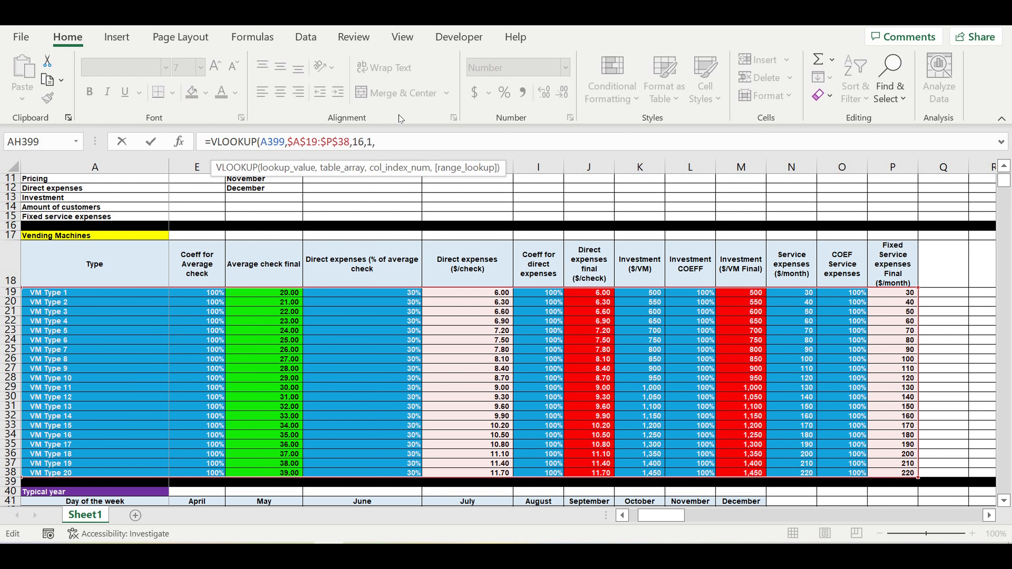
{"action": "key", "text": "BackSpace"}
{"action": "type", "text": ")"}
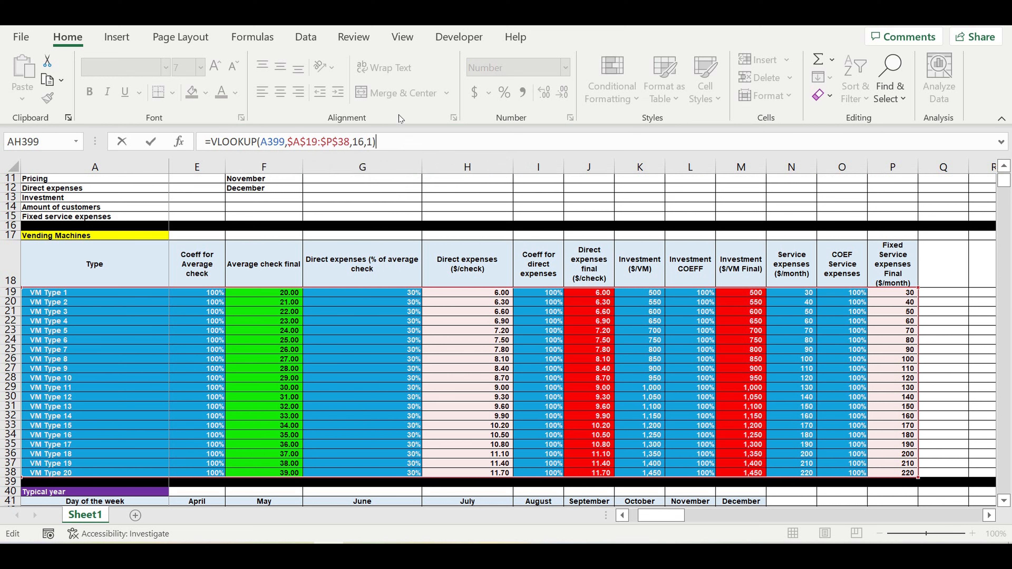
Step: Wrap the VLOOKUP in IFERROR with 0 as the error value, and enter the formula in AH399
{"action": "left_click", "coordinate": [211, 143]}
{"action": "type", "text": "if"}
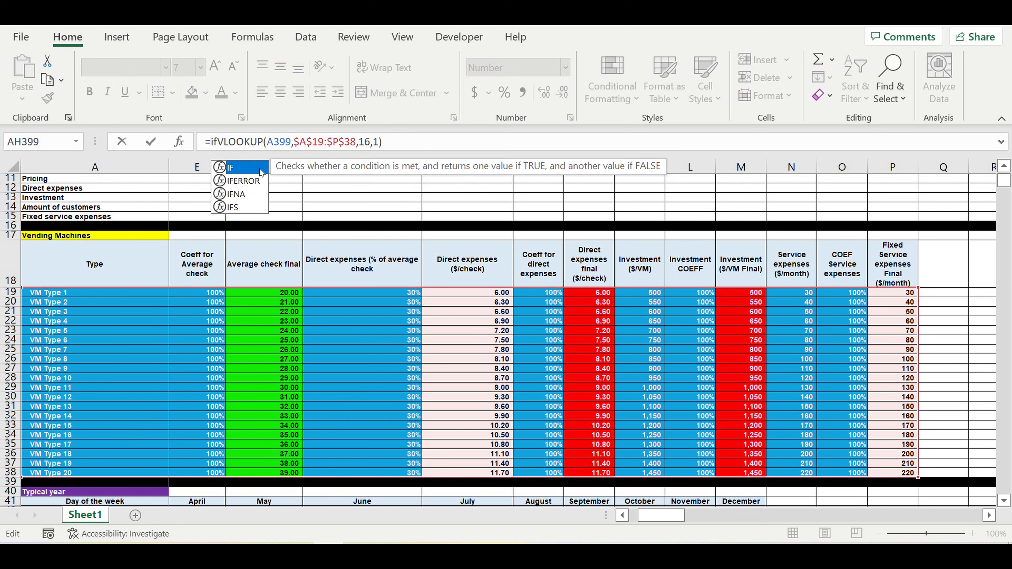
{"action": "double_click", "coordinate": [242, 181]}
{"action": "left_click", "coordinate": [438, 144]}
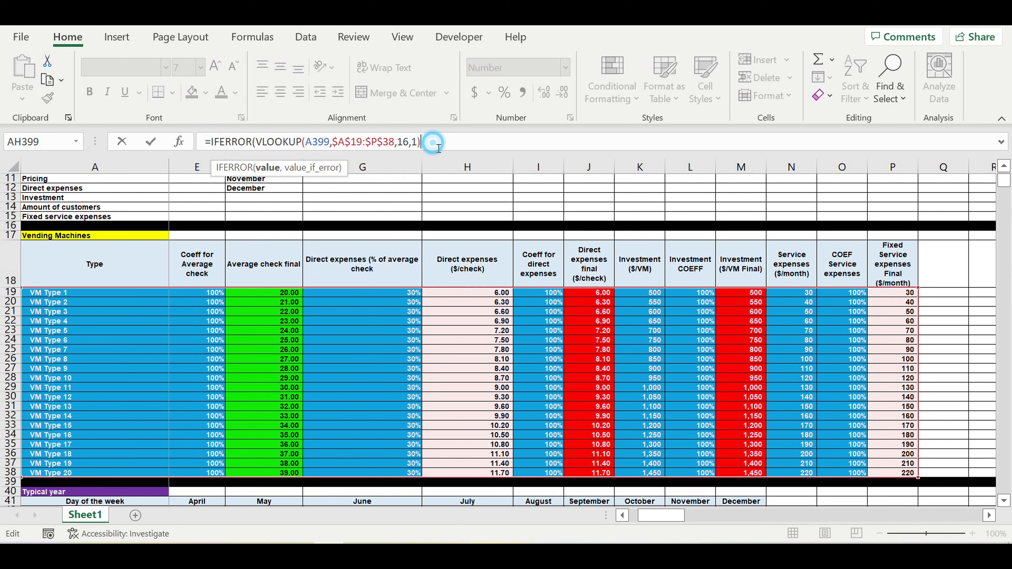
{"action": "type", "text": ",0"}
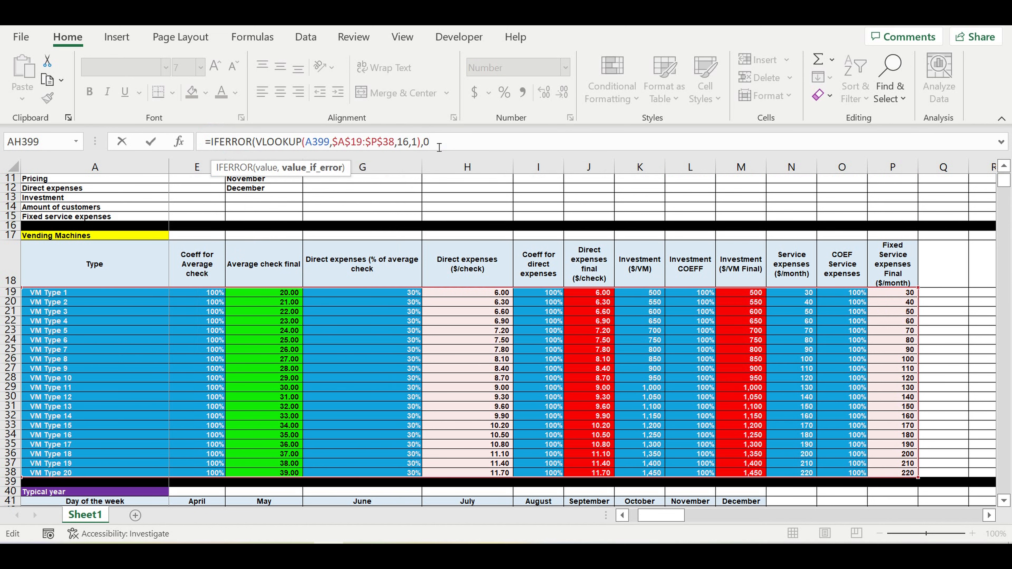
{"action": "type", "text": ")"}
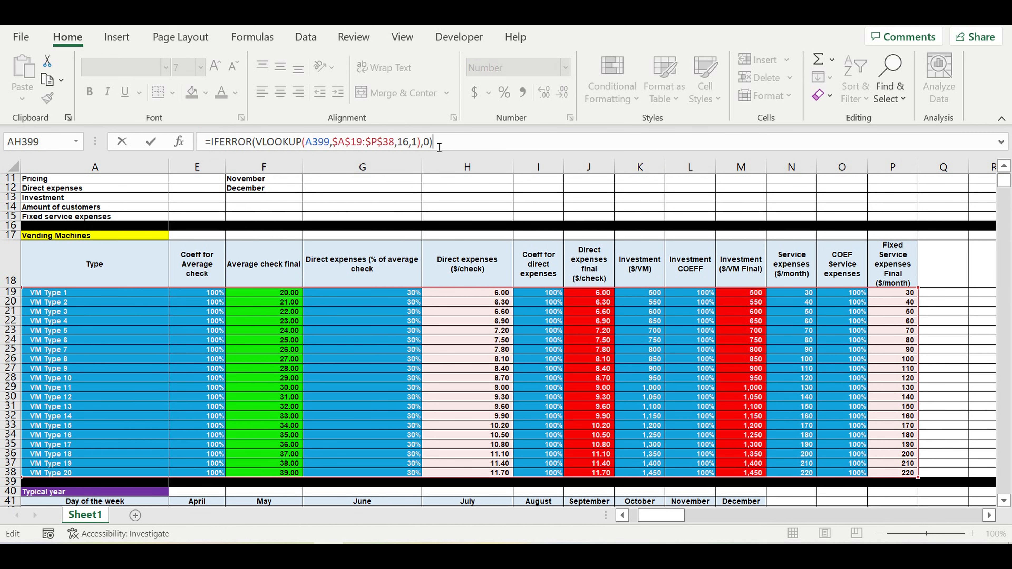
{"action": "key", "text": "Return"}
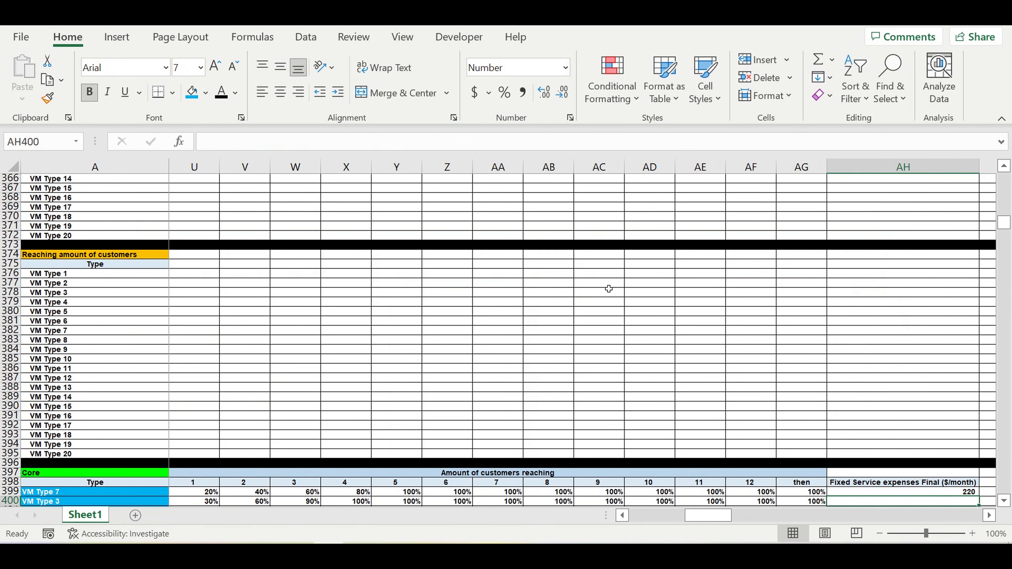
Step: Fill the fixed service expenses formula from AH399 down column AH to row 420
{"action": "scroll", "coordinate": [719, 392], "scroll_direction": "down", "scroll_amount": 5}
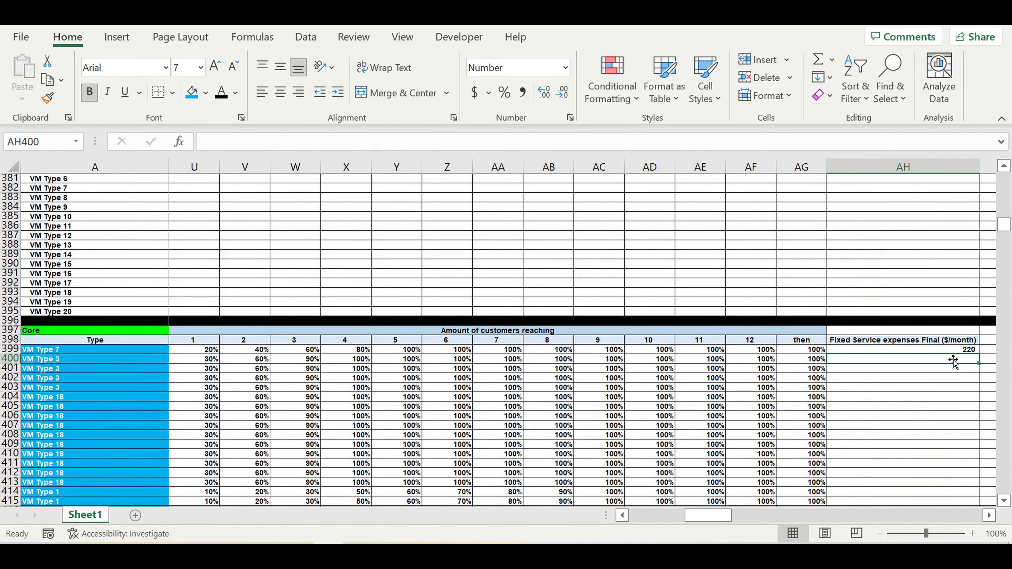
{"action": "left_click", "coordinate": [954, 350]}
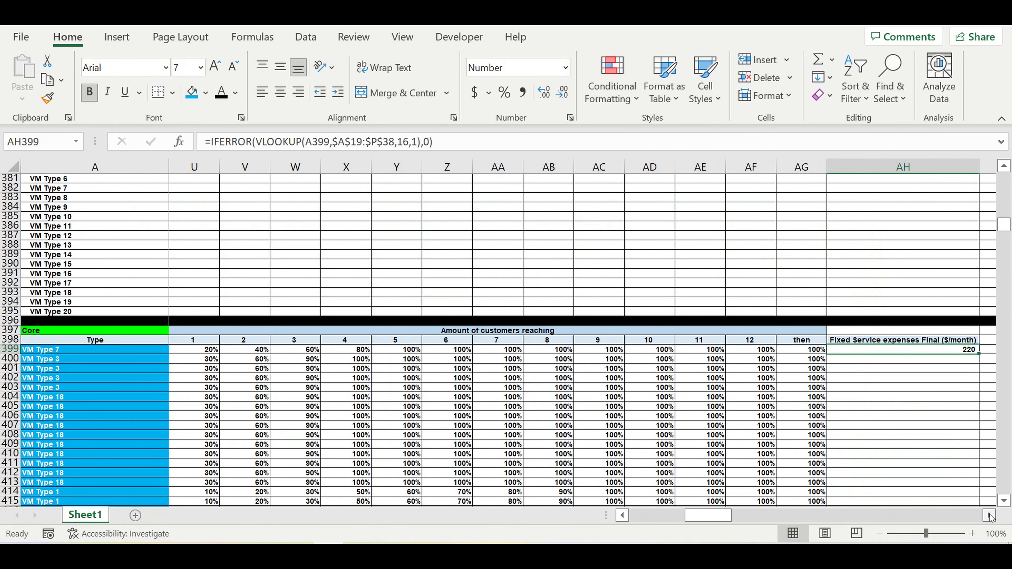
{"action": "left_click", "coordinate": [989, 515]}
{"action": "left_click", "coordinate": [989, 515]}
{"action": "left_click_drag", "start_coordinate": [879, 355], "coordinate": [885, 465]}
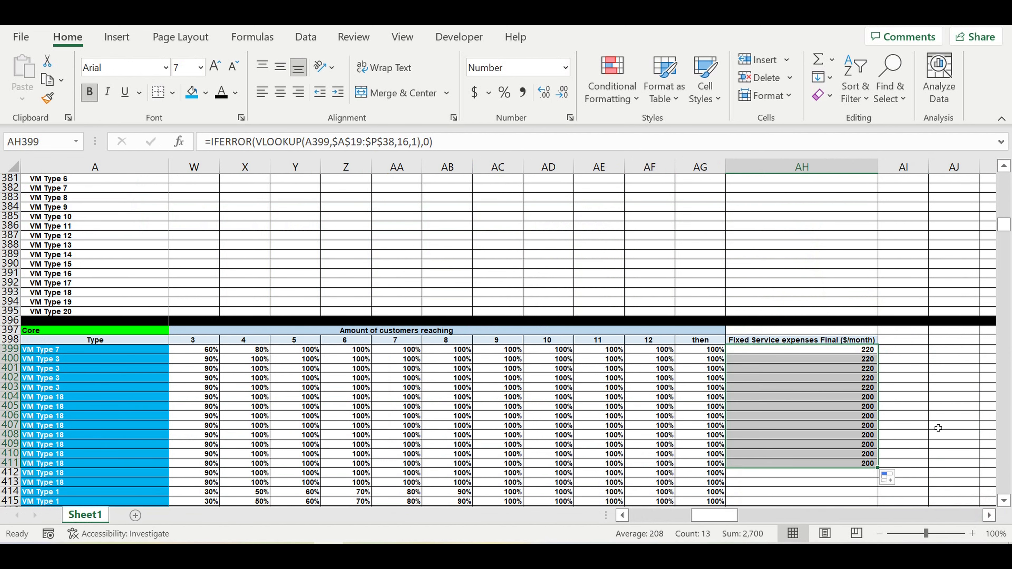
{"action": "scroll", "coordinate": [904, 395], "scroll_direction": "down", "scroll_amount": 3}
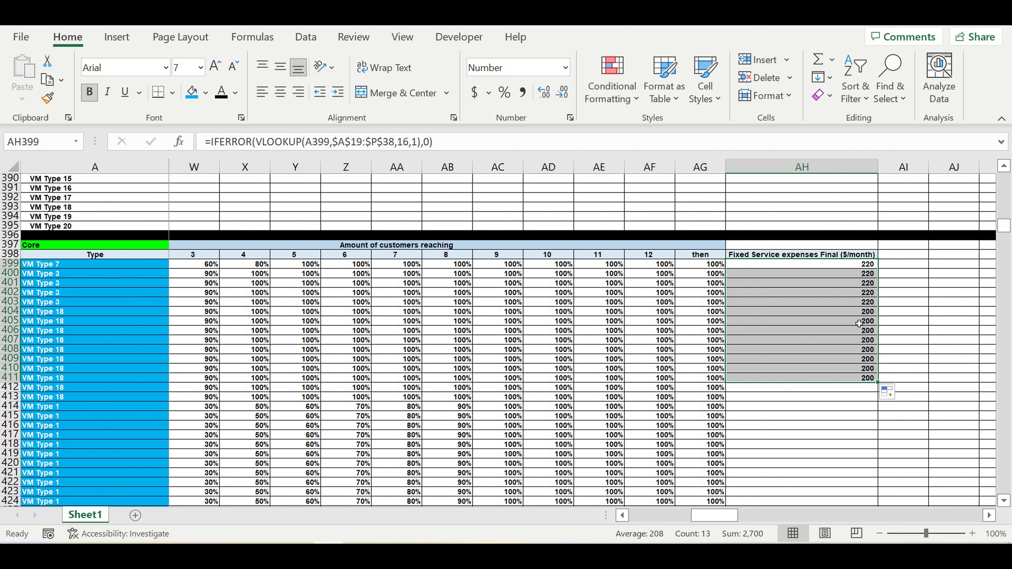
{"action": "left_click", "coordinate": [836, 311]}
{"action": "left_click_drag", "start_coordinate": [878, 315], "coordinate": [866, 462]}
{"action": "scroll", "coordinate": [912, 408], "scroll_direction": "down", "scroll_amount": 4}
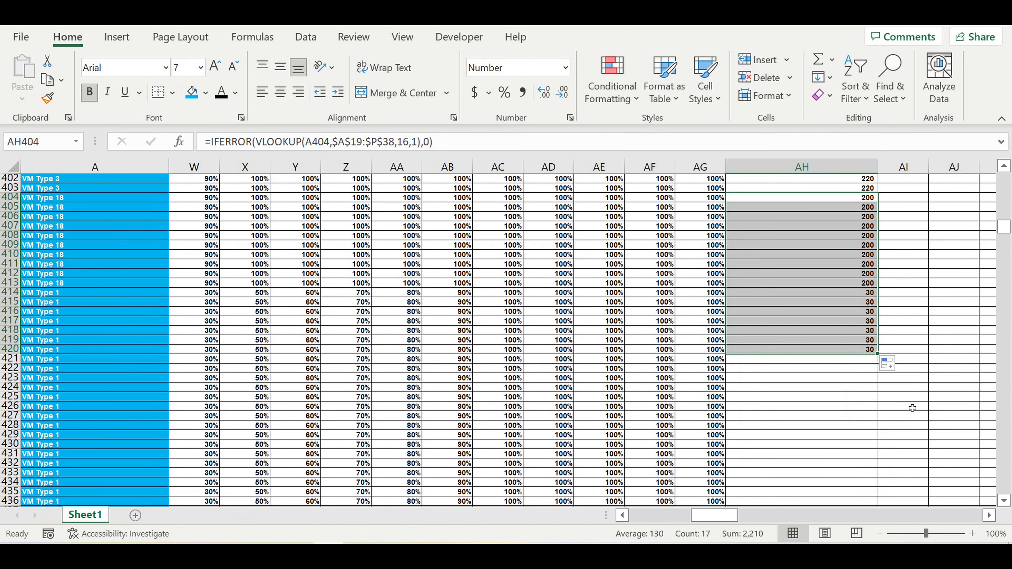
Step: Extend the column AH formula down to row 598, the last row of the Core table
{"action": "left_click", "coordinate": [831, 304]}
{"action": "left_click_drag", "start_coordinate": [95, 275], "coordinate": [81, 424]}
{"action": "left_click", "coordinate": [811, 315]}
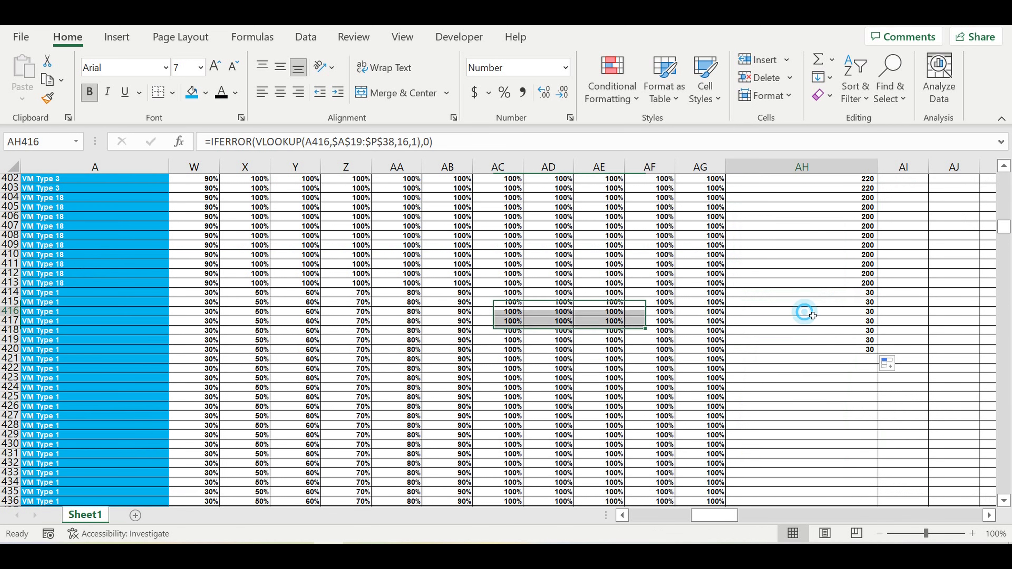
{"action": "left_click_drag", "start_coordinate": [878, 315], "coordinate": [844, 493]}
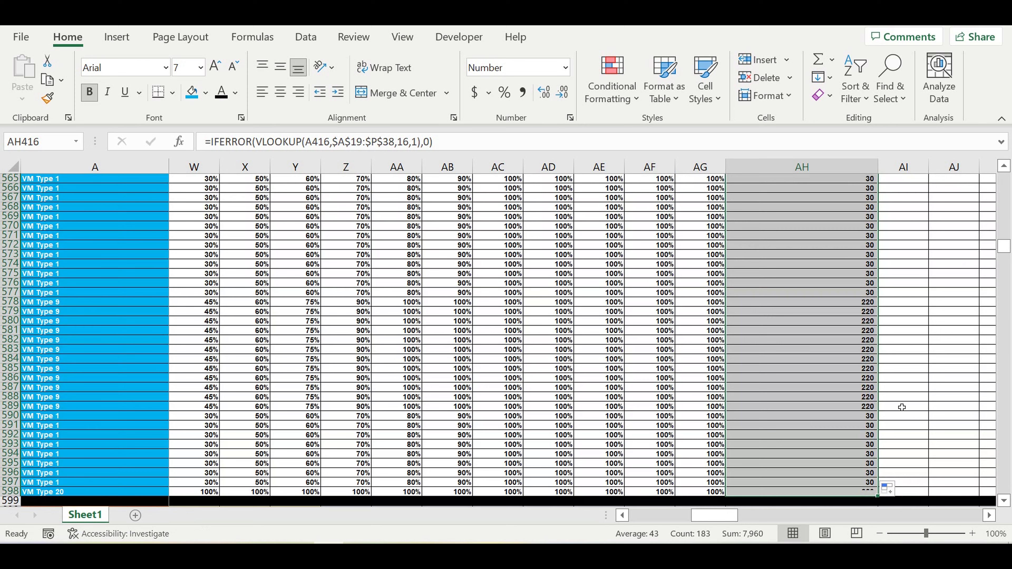
Step: Review the filled fixed service expenses in column AH and the start dates around the VM Type 9 rows
{"action": "left_click", "coordinate": [908, 386]}
{"action": "left_click", "coordinate": [825, 263]}
{"action": "left_click", "coordinate": [833, 313]}
{"action": "left_click_drag", "start_coordinate": [832, 235], "coordinate": [833, 406]}
{"action": "left_click_drag", "start_coordinate": [726, 514], "coordinate": [574, 526]}
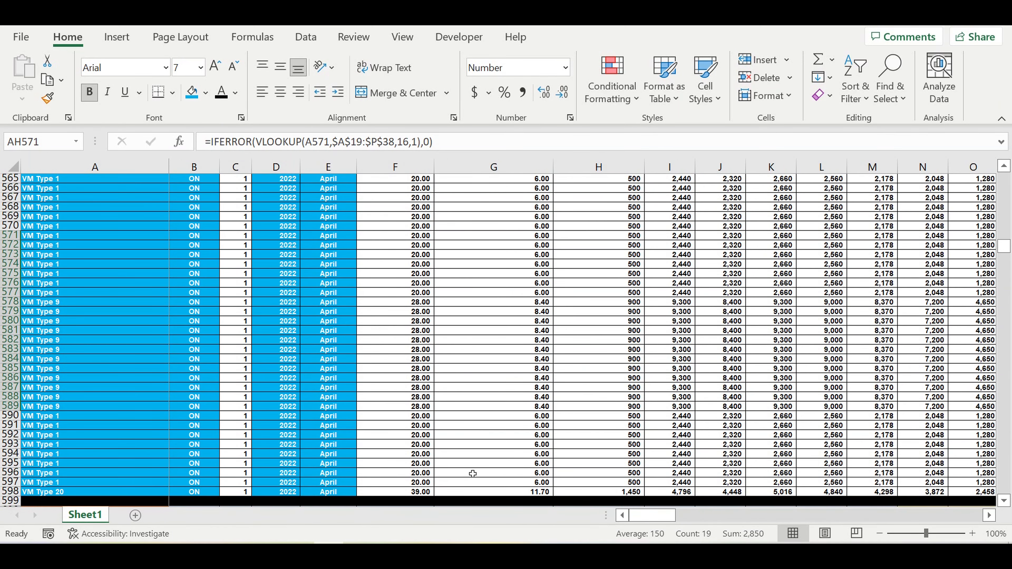
{"action": "left_click_drag", "start_coordinate": [285, 297], "coordinate": [329, 415]}
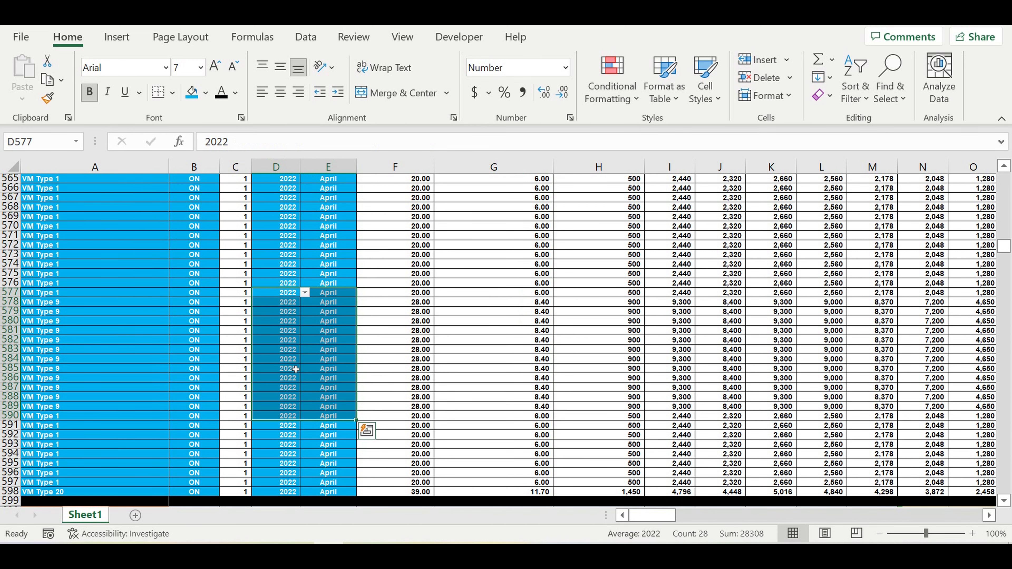
Step: Review the April start flags down column E of the Operating Activity (0-1-0) table
{"action": "scroll", "coordinate": [310, 404], "scroll_direction": "down", "scroll_amount": 8}
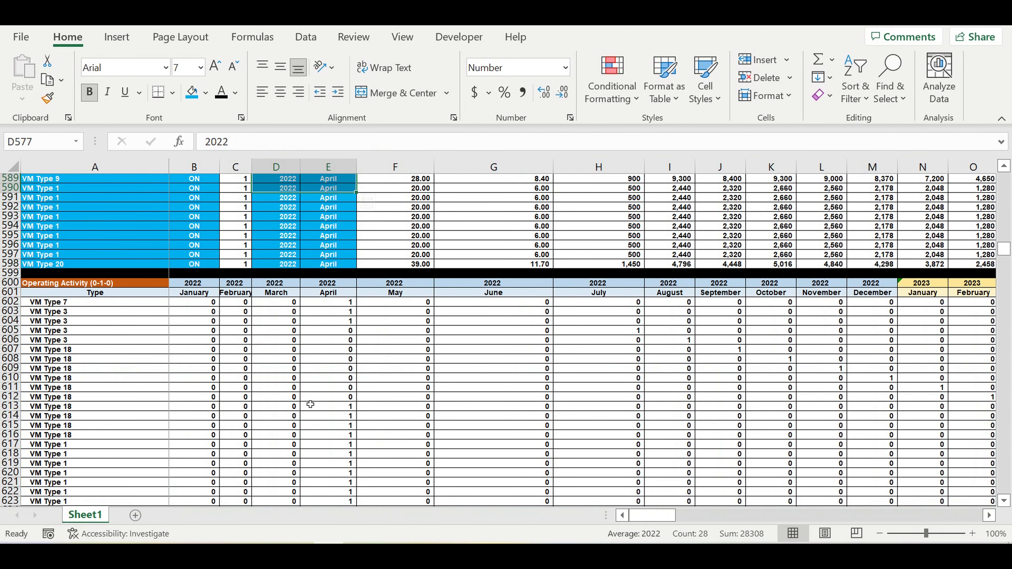
{"action": "left_click_drag", "start_coordinate": [343, 304], "coordinate": [342, 339]}
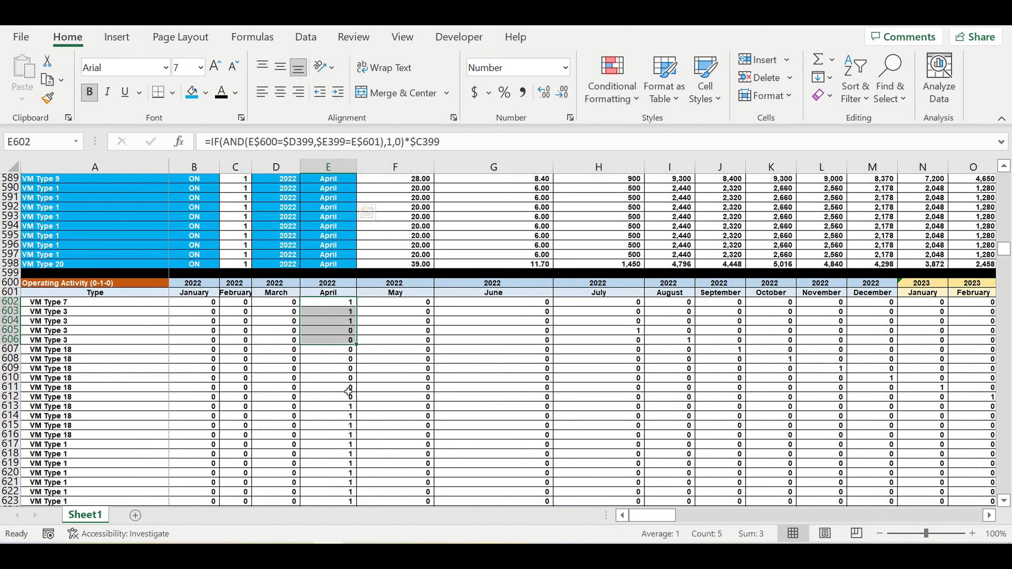
{"action": "scroll", "coordinate": [348, 391], "scroll_direction": "down", "scroll_amount": 5}
{"action": "left_click_drag", "start_coordinate": [341, 295], "coordinate": [342, 396]}
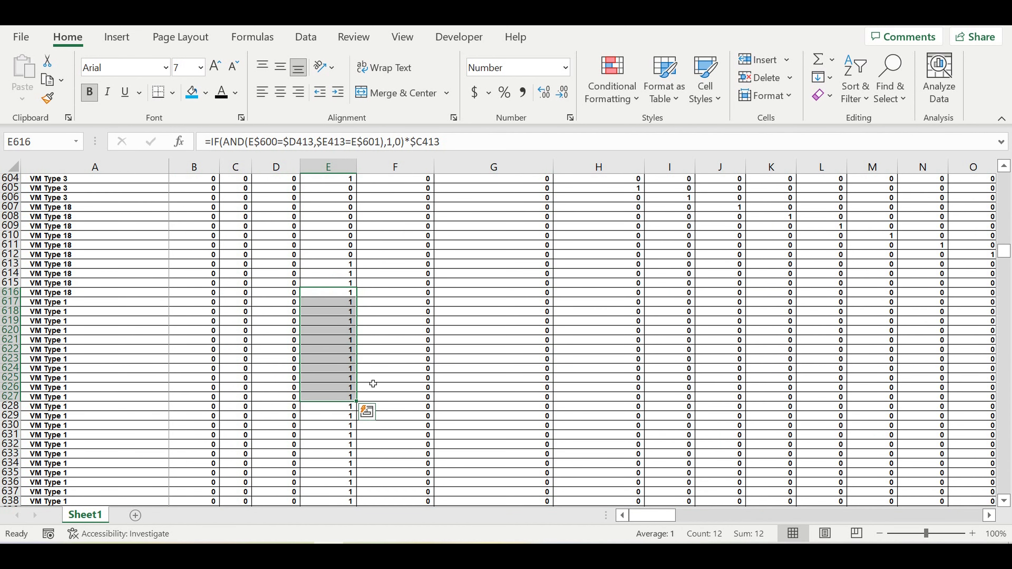
{"action": "scroll", "coordinate": [373, 383], "scroll_direction": "down", "scroll_amount": 4}
{"action": "scroll", "coordinate": [378, 385], "scroll_direction": "down", "scroll_amount": 20}
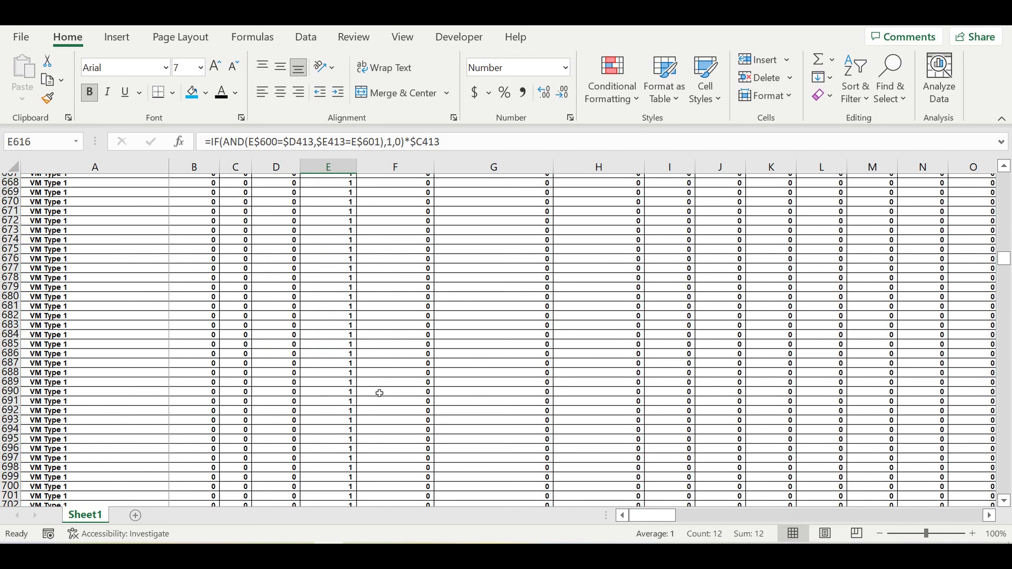
{"action": "scroll", "coordinate": [373, 404], "scroll_direction": "down", "scroll_amount": 13}
{"action": "scroll", "coordinate": [373, 405], "scroll_direction": "down", "scroll_amount": 20}
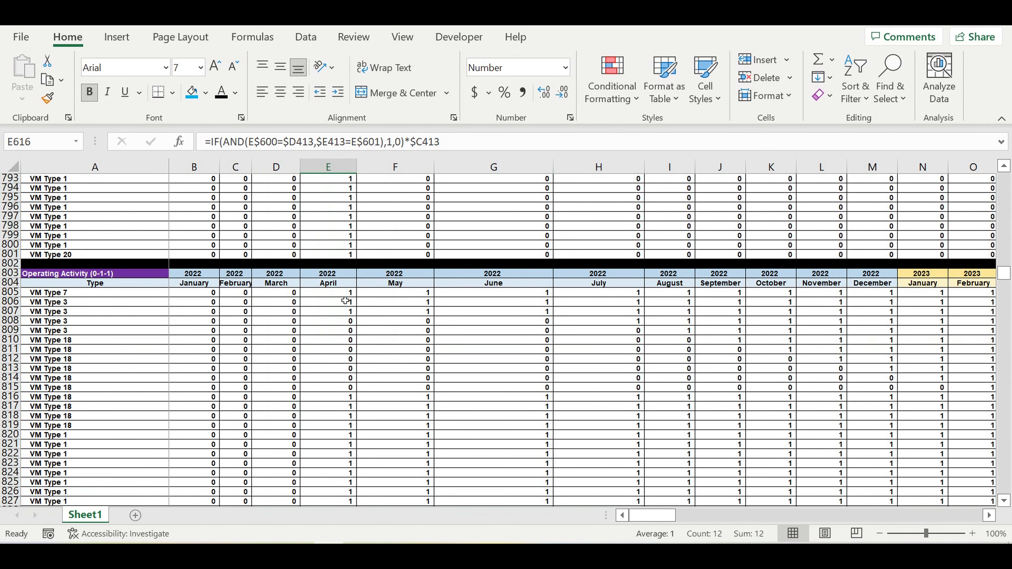
Step: Examine the monthly activity flags and their formulas in the first rows of the Operating Activity (0-1-1) table
{"action": "left_click", "coordinate": [338, 291]}
{"action": "left_click", "coordinate": [409, 293]}
{"action": "left_click", "coordinate": [482, 293]}
{"action": "left_click", "coordinate": [605, 296]}
{"action": "left_click", "coordinate": [665, 294]}
{"action": "left_click", "coordinate": [711, 295]}
{"action": "left_click", "coordinate": [766, 297]}
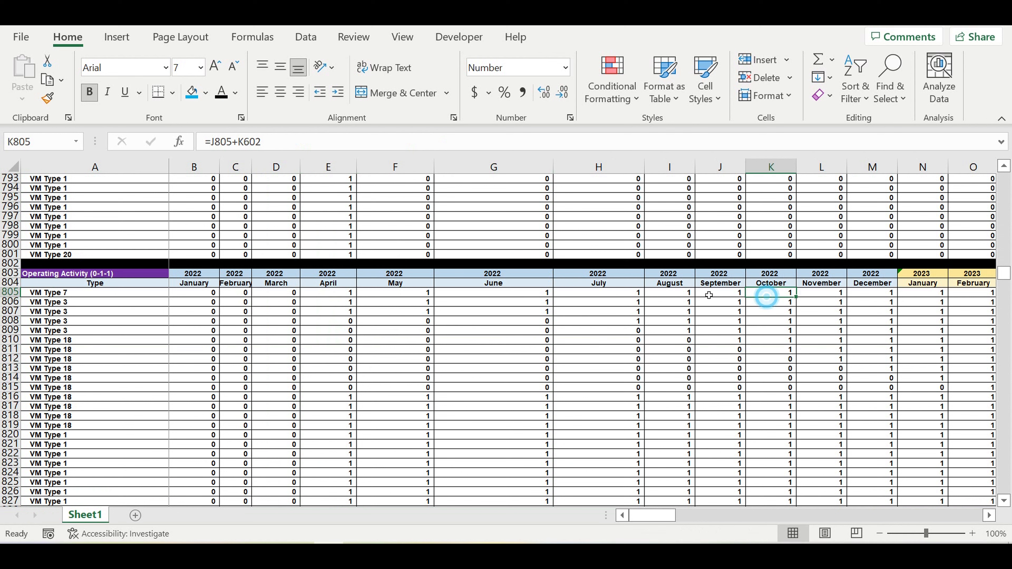
{"action": "left_click", "coordinate": [264, 295]}
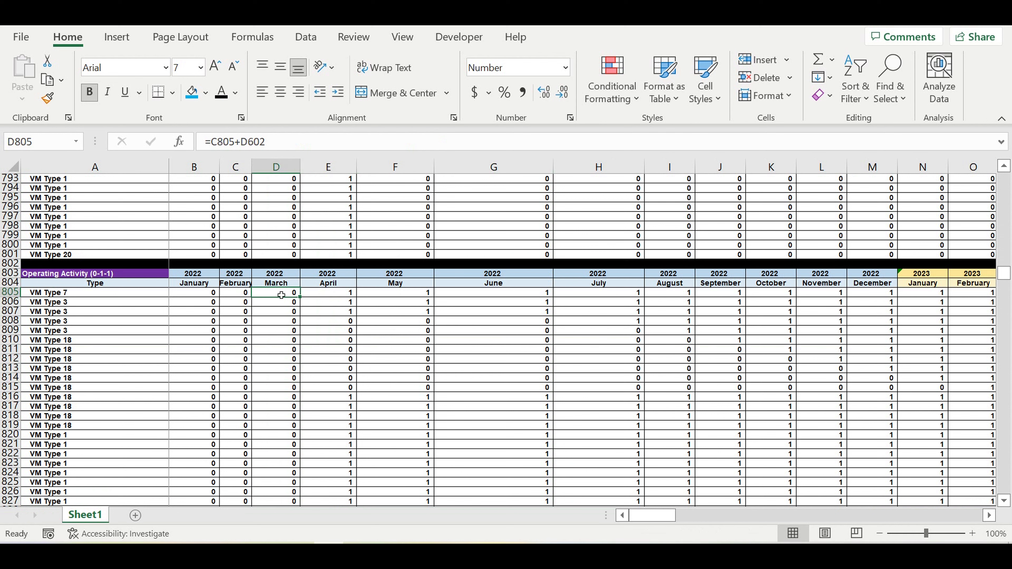
{"action": "left_click", "coordinate": [387, 333]}
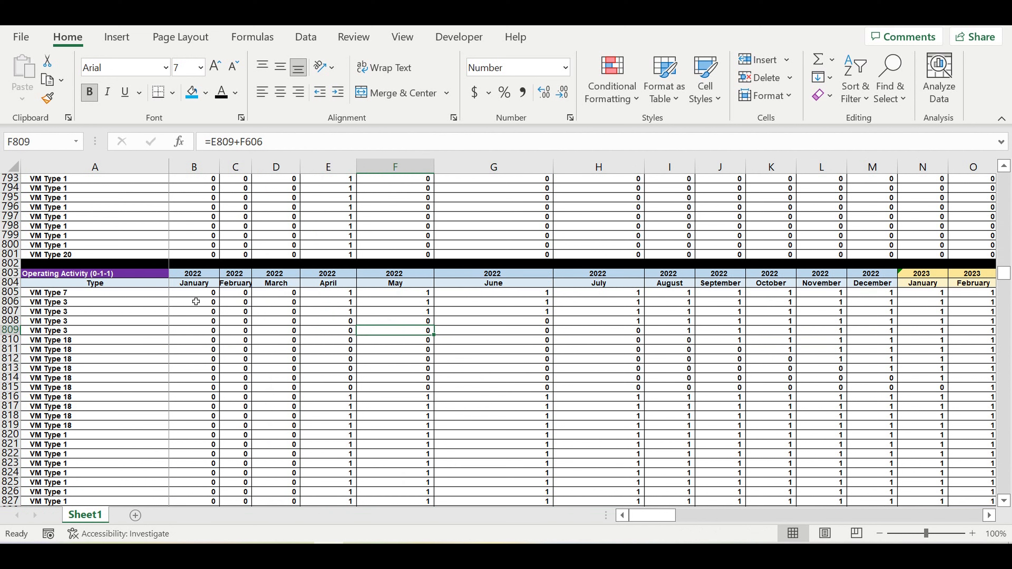
{"action": "left_click_drag", "start_coordinate": [60, 277], "coordinate": [432, 406]}
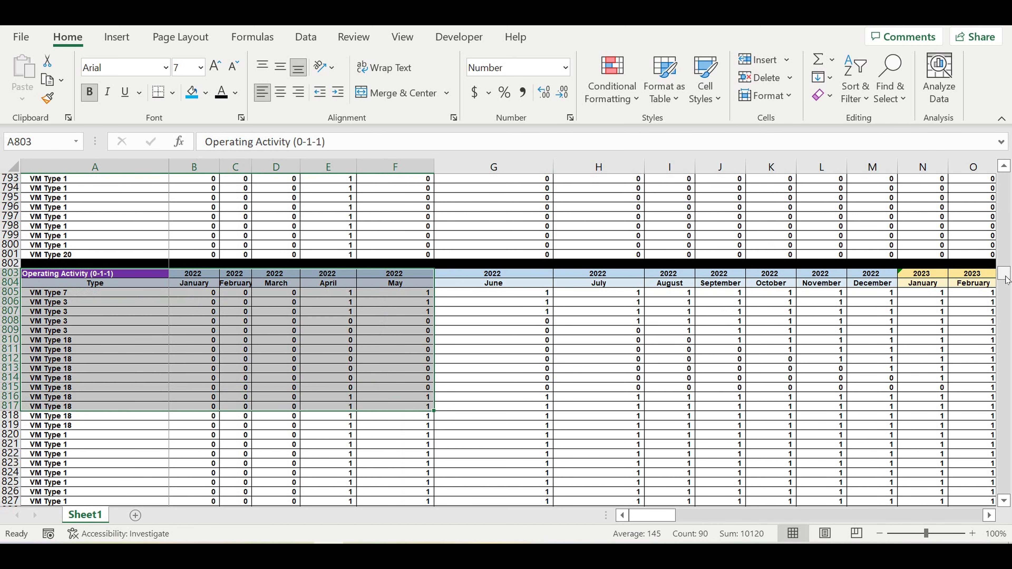
Step: Copy the entire rows of the Investment plan Final table, starting at row 2427, and paste them below it at row 2630
{"action": "left_click_drag", "start_coordinate": [1005, 279], "coordinate": [1004, 495]}
{"action": "scroll", "coordinate": [444, 462], "scroll_direction": "down", "scroll_amount": 4}
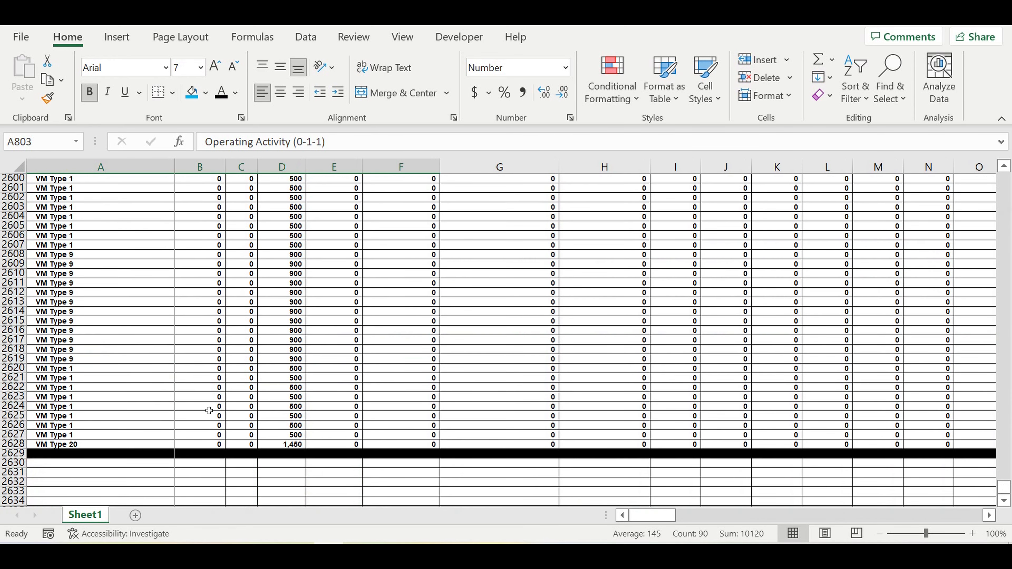
{"action": "scroll", "coordinate": [224, 383], "scroll_direction": "up", "scroll_amount": 20}
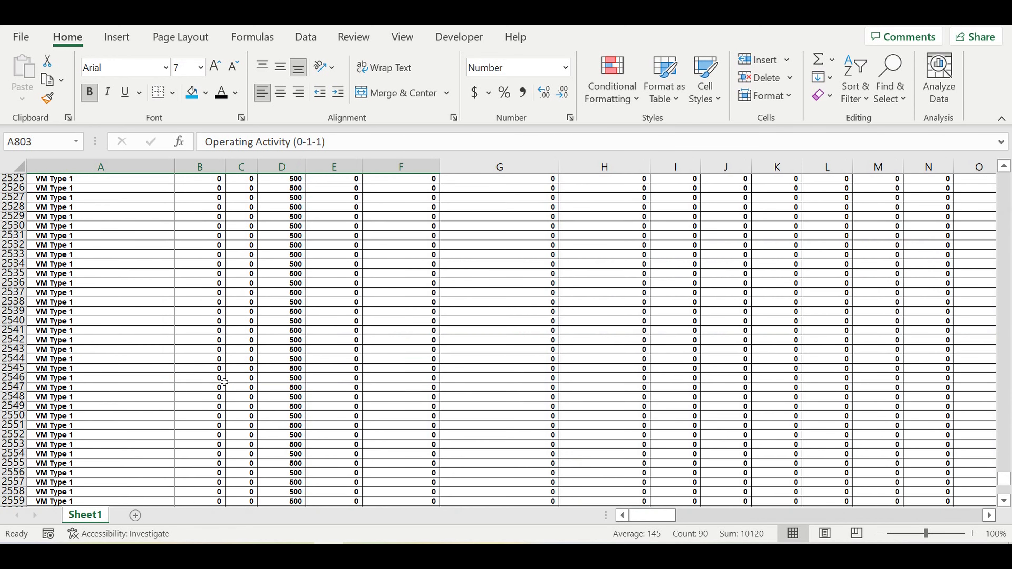
{"action": "scroll", "coordinate": [225, 382], "scroll_direction": "up", "scroll_amount": 9}
{"action": "scroll", "coordinate": [224, 381], "scroll_direction": "up", "scroll_amount": 20}
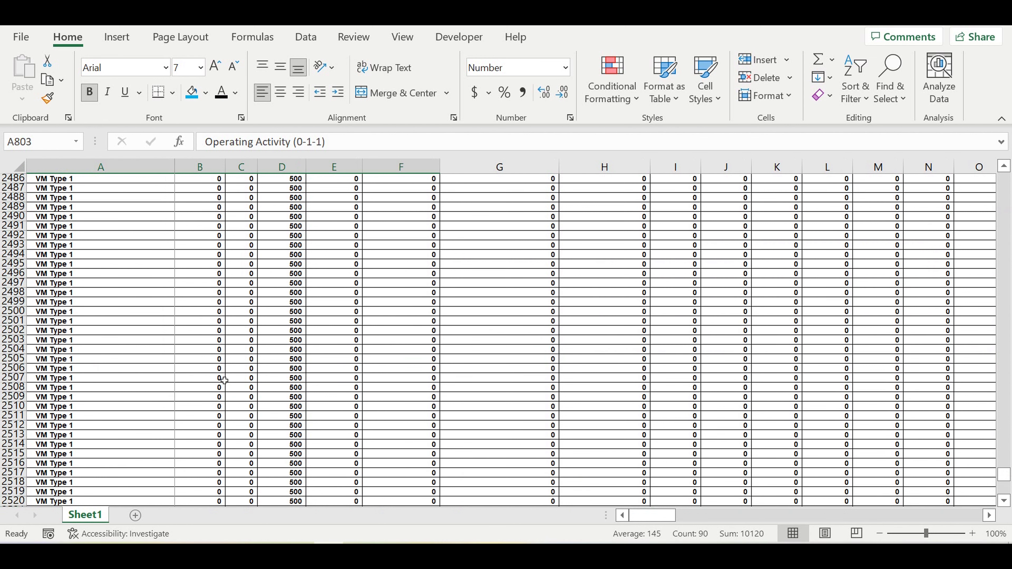
{"action": "scroll", "coordinate": [224, 381], "scroll_direction": "up", "scroll_amount": 9}
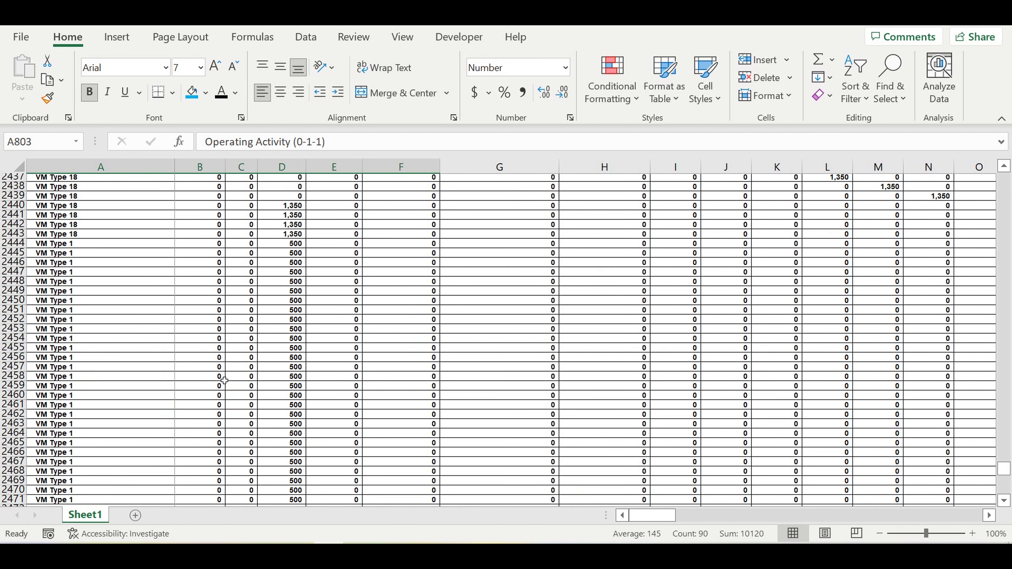
{"action": "scroll", "coordinate": [214, 381], "scroll_direction": "down", "scroll_amount": 2}
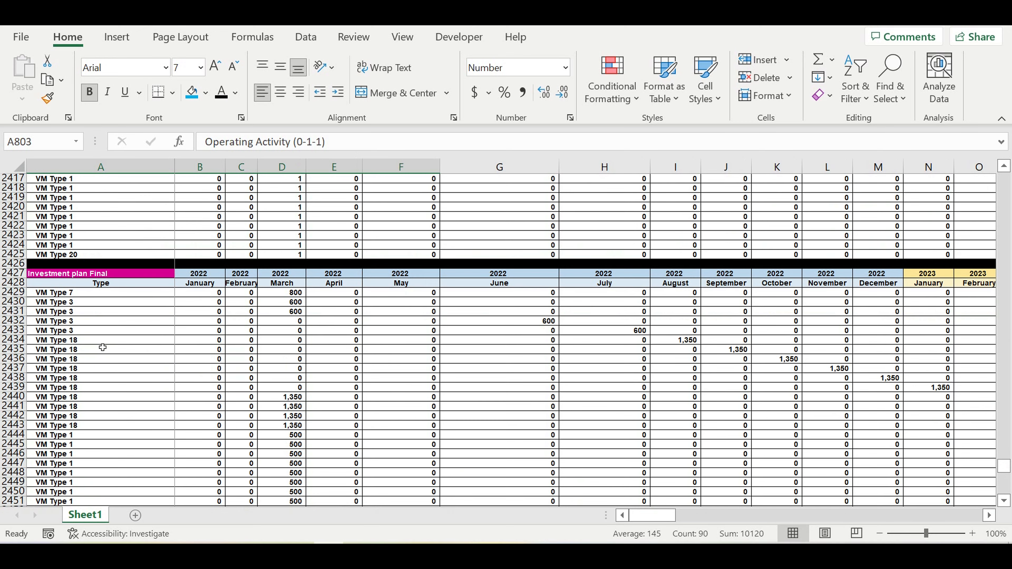
{"action": "left_click_drag", "start_coordinate": [16, 274], "coordinate": [22, 493]}
{"action": "key", "text": "ctrl+c"}
{"action": "left_click", "coordinate": [92, 425]}
{"action": "scroll", "coordinate": [95, 435], "scroll_direction": "down", "scroll_amount": 5}
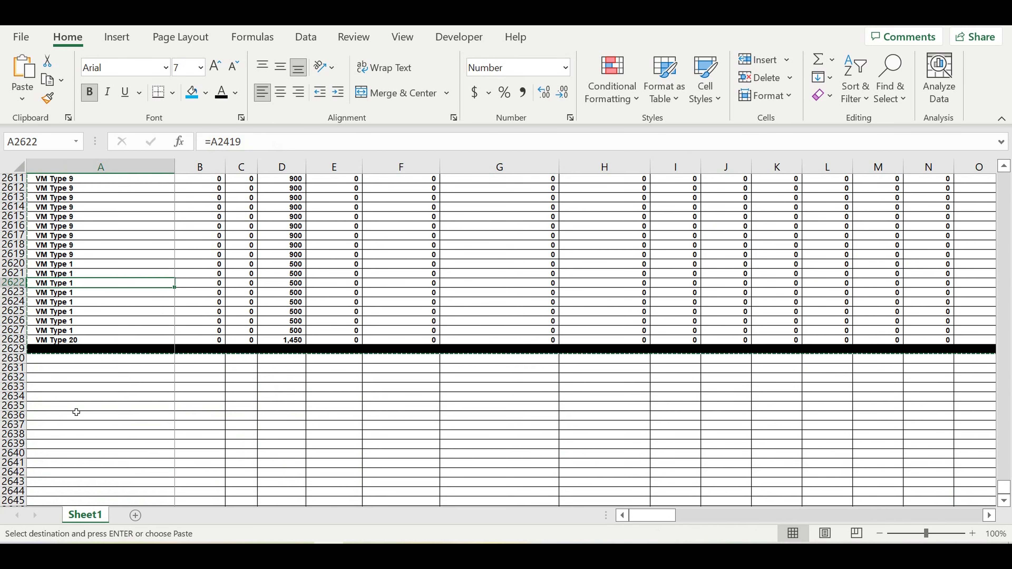
{"action": "left_click", "coordinate": [57, 362]}
{"action": "key", "text": "ctrl+v"}
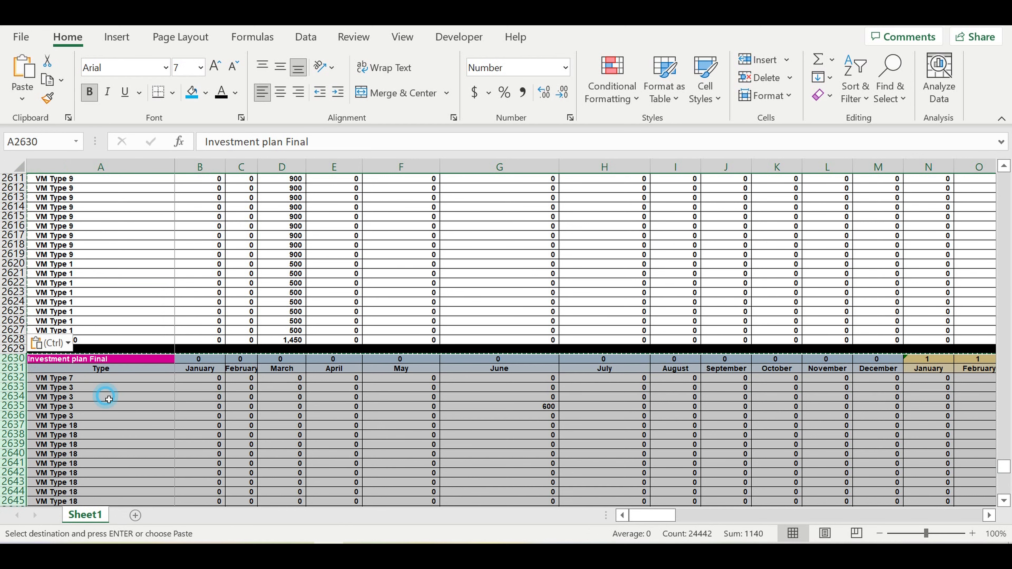
Step: Rename the copied table's title in A2630 to "Fixed service expenses Final ($/month)"
{"action": "left_click", "coordinate": [103, 393]}
{"action": "left_click", "coordinate": [101, 359]}
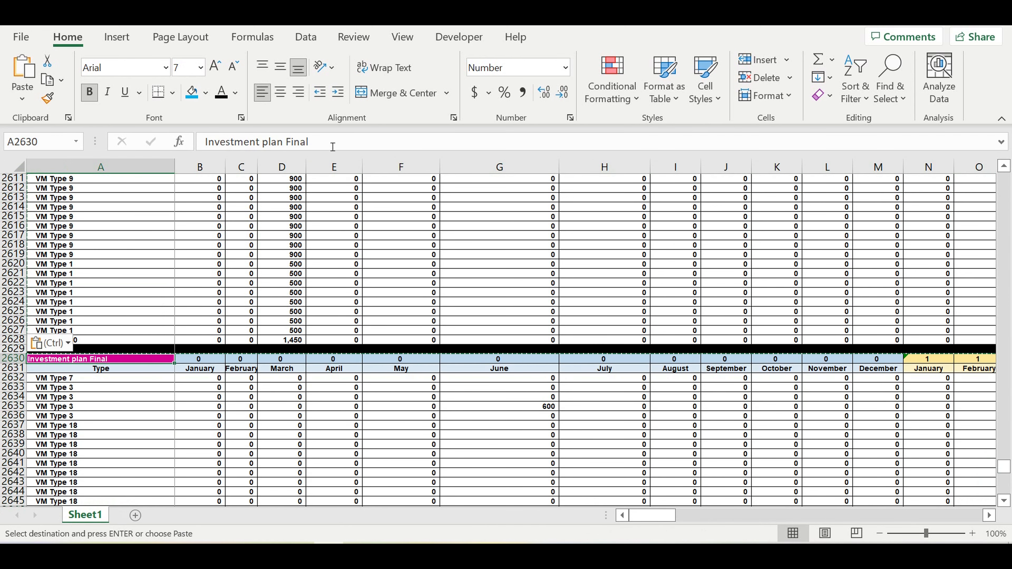
{"action": "left_click_drag", "start_coordinate": [332, 143], "coordinate": [179, 106]}
{"action": "type", "text": "F"}
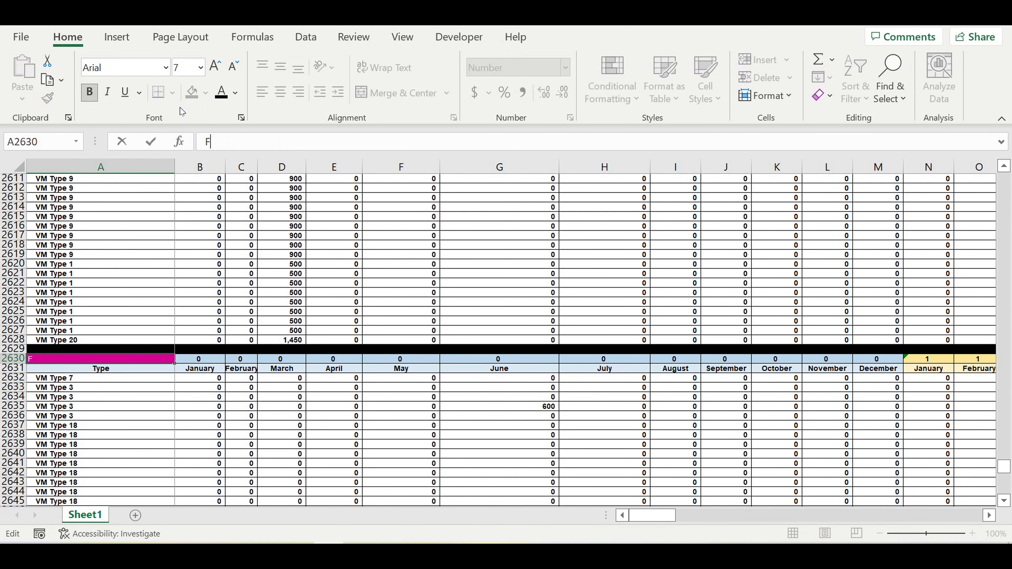
{"action": "type", "text": "ixed service ex"}
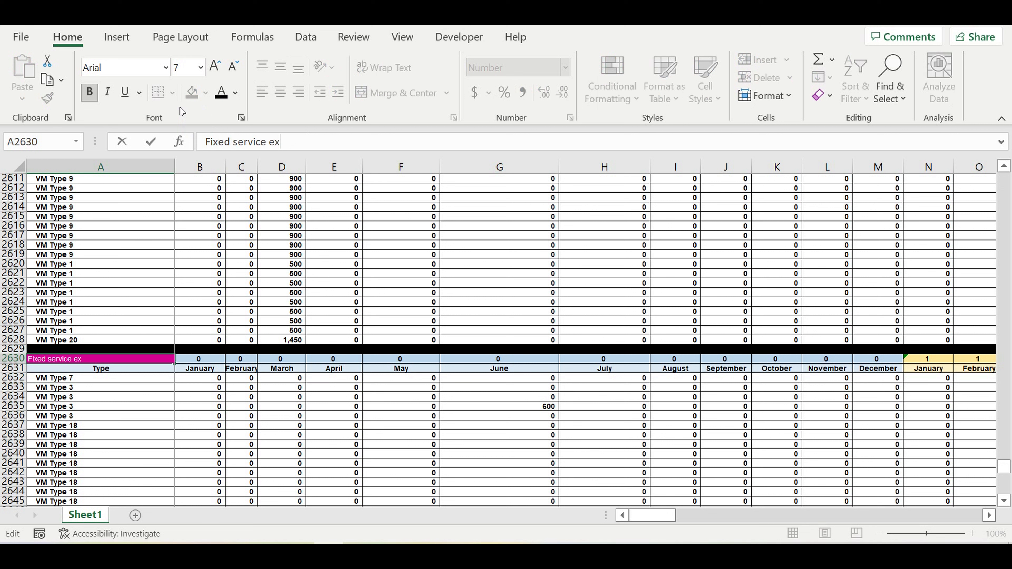
{"action": "type", "text": "penses Final"}
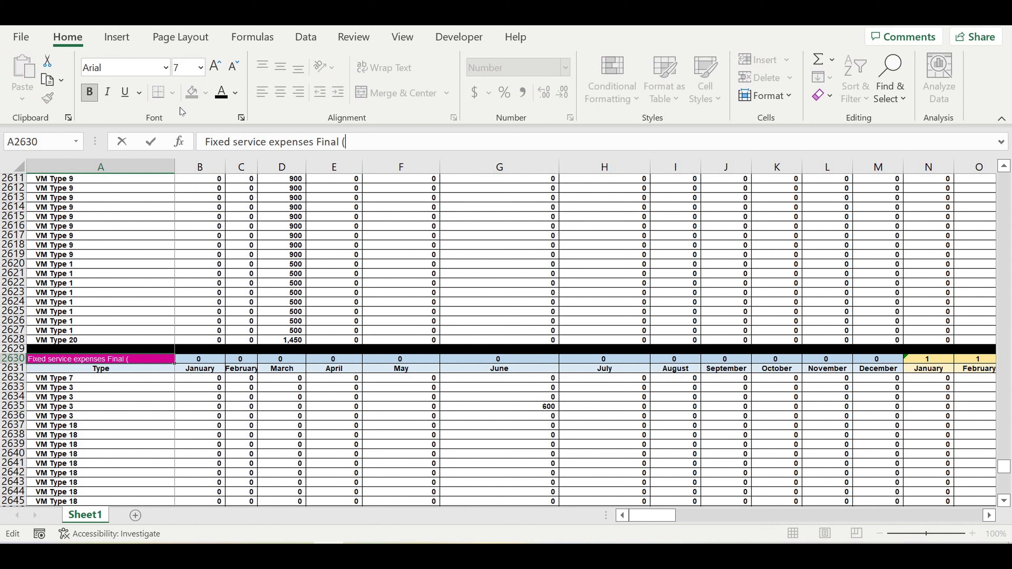
{"action": "type", "text": " ($/month)"}
{"action": "key", "text": "Return"}
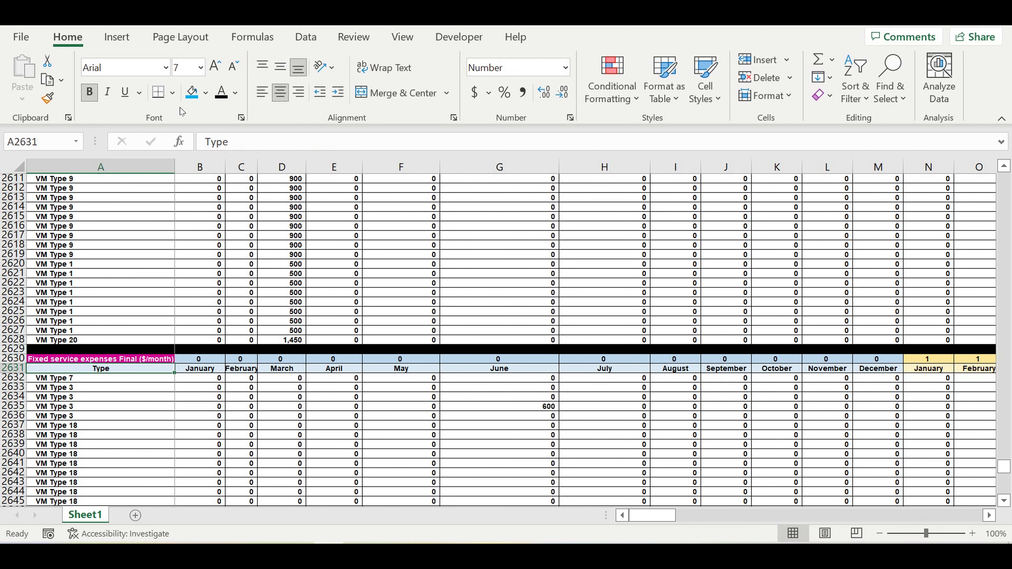
Step: Fill the title cell A2630 with light gold and make its text black
{"action": "left_click", "coordinate": [248, 424]}
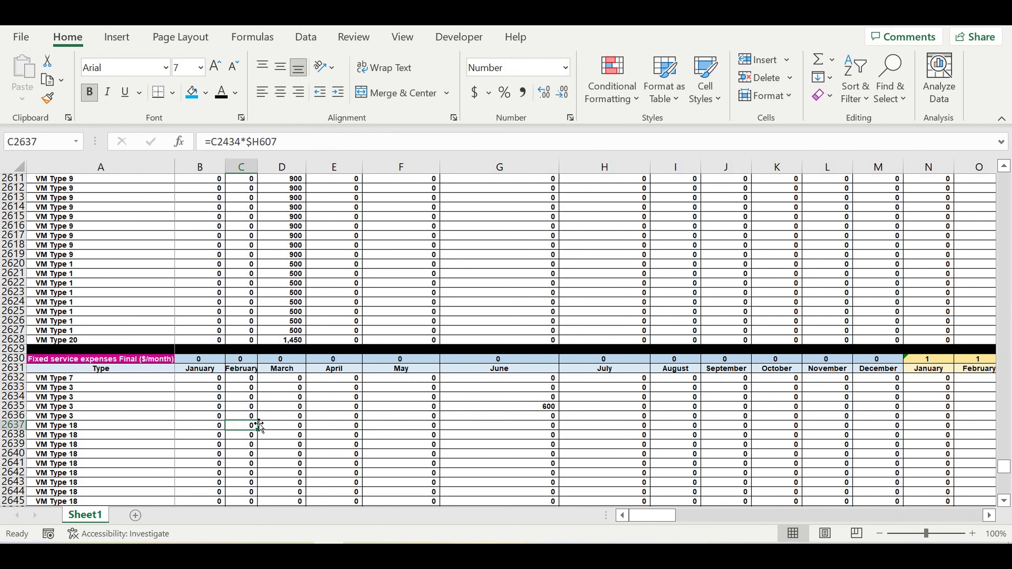
{"action": "left_click", "coordinate": [132, 358]}
{"action": "left_click", "coordinate": [207, 93]}
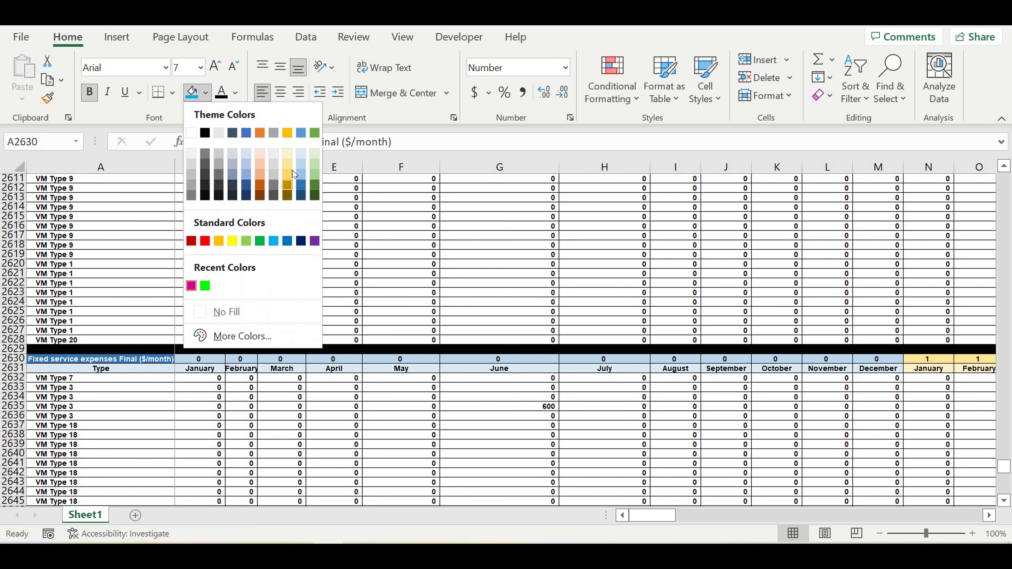
{"action": "left_click", "coordinate": [290, 176]}
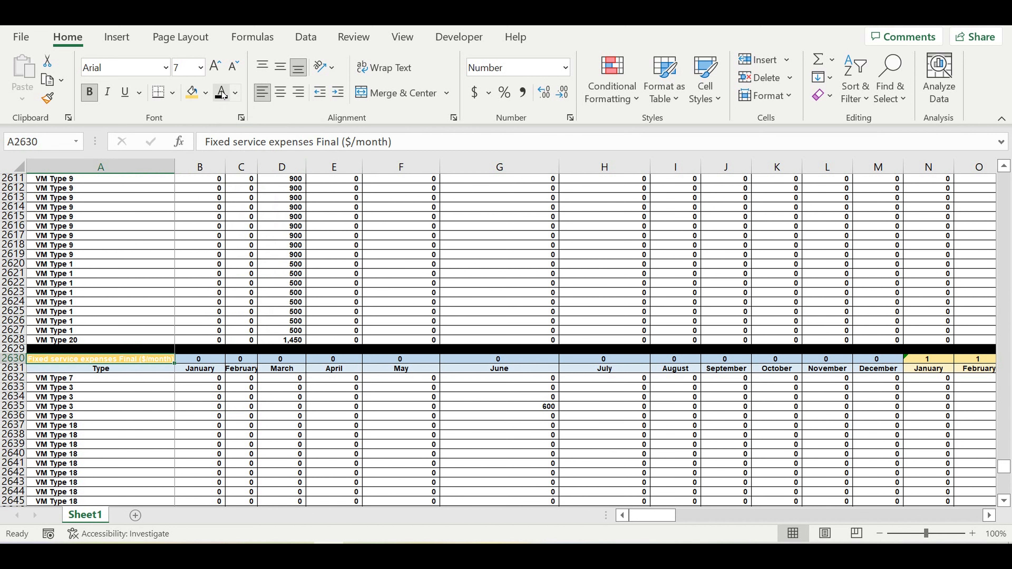
{"action": "left_click", "coordinate": [204, 349]}
Step: Link the first year header in B2630 to the 2022 entry in cell E1
{"action": "left_click", "coordinate": [205, 360]}
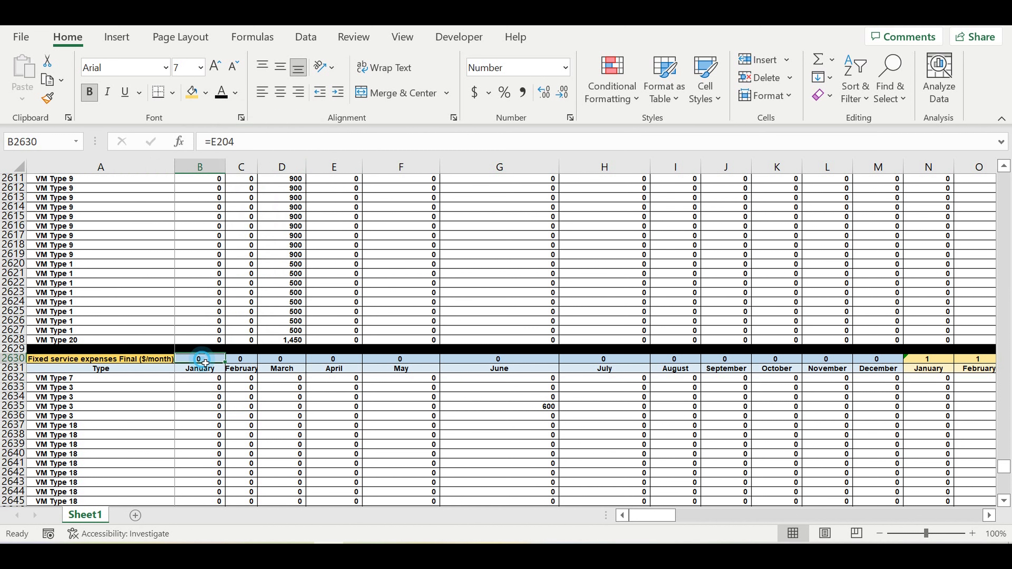
{"action": "type", "text": "="}
{"action": "left_click_drag", "start_coordinate": [1002, 467], "coordinate": [1004, 60]}
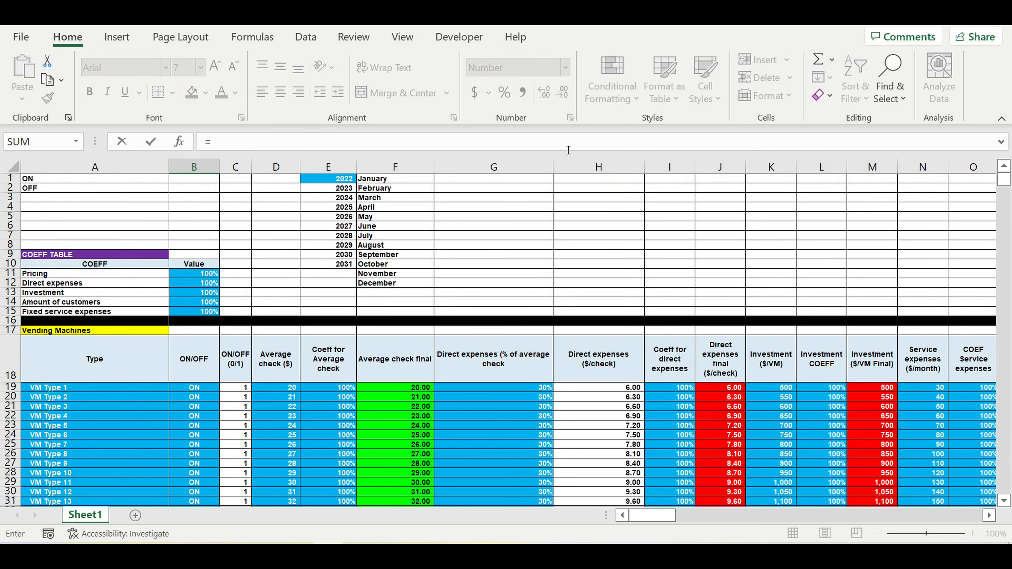
{"action": "left_click", "coordinate": [336, 180]}
{"action": "key", "text": "Return"}
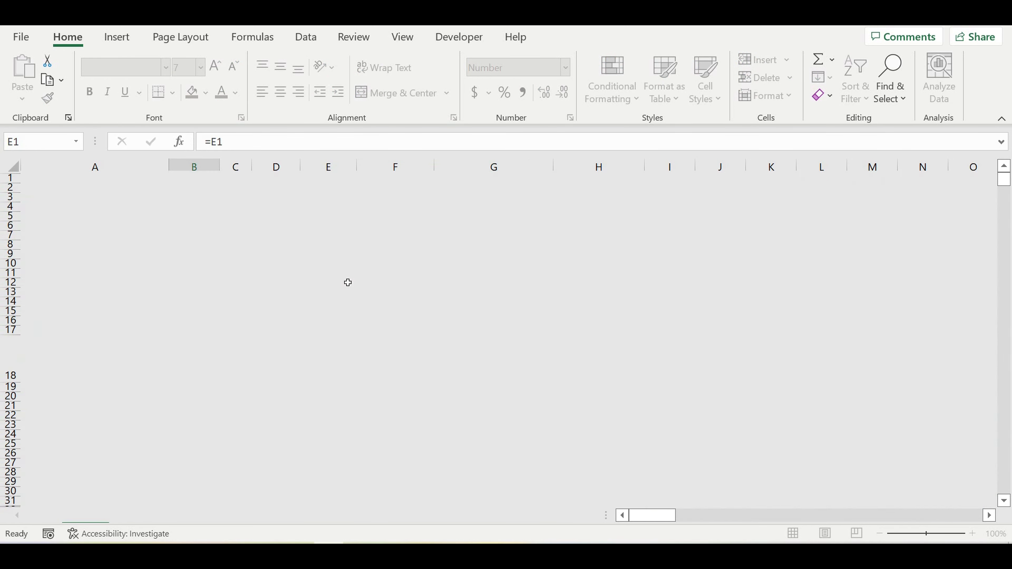
Step: Start a new formula in B2632 with a reference to B805, the first January 2022 value of the Operating Activity (0-1-1) table
{"action": "scroll", "coordinate": [323, 369], "scroll_direction": "down", "scroll_amount": 9}
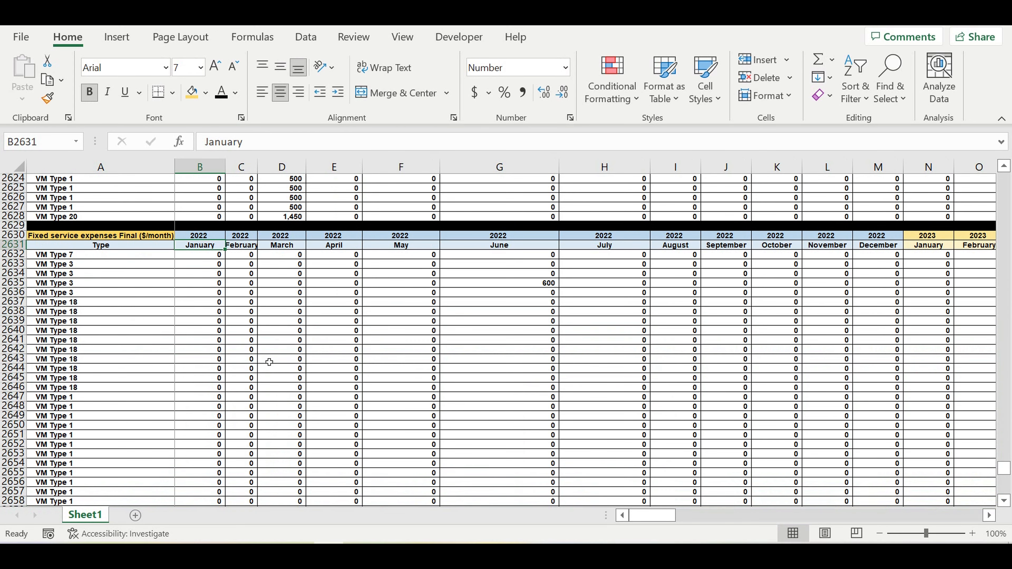
{"action": "left_click", "coordinate": [203, 255]}
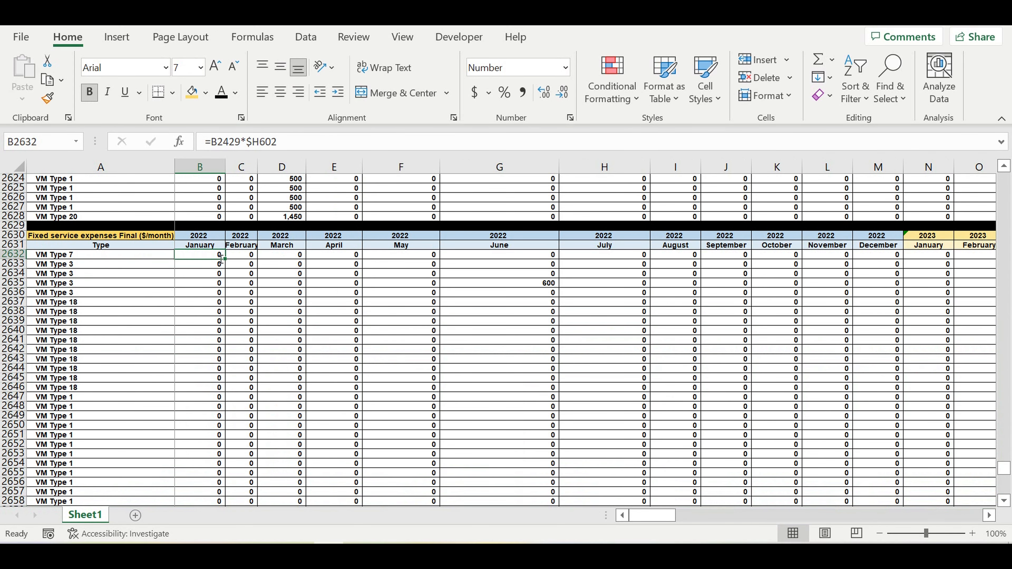
{"action": "type", "text": "="}
{"action": "left_click_drag", "start_coordinate": [1006, 470], "coordinate": [1003, 297]}
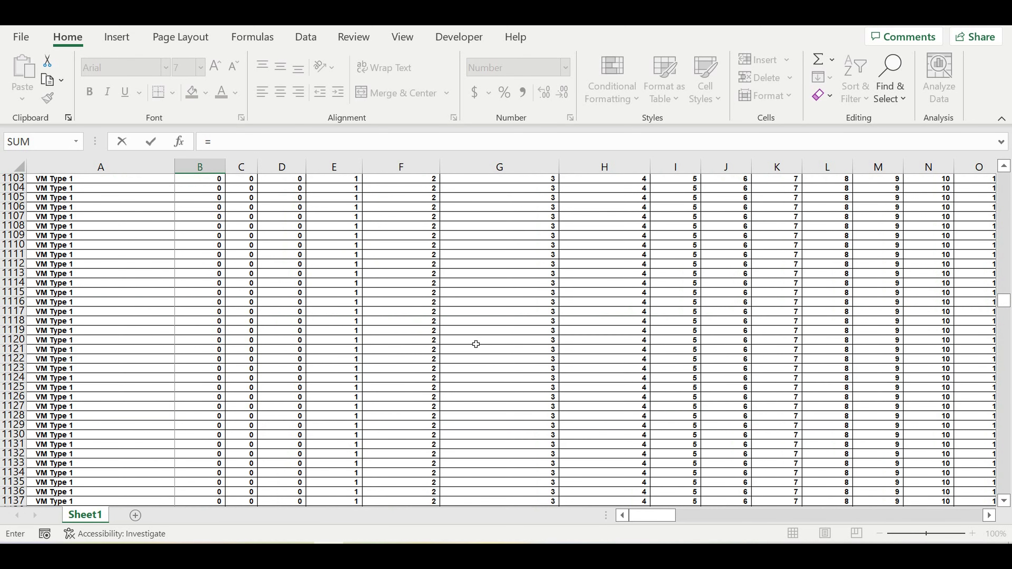
{"action": "scroll", "coordinate": [476, 343], "scroll_direction": "up", "scroll_amount": 20}
{"action": "scroll", "coordinate": [476, 344], "scroll_direction": "up", "scroll_amount": 19}
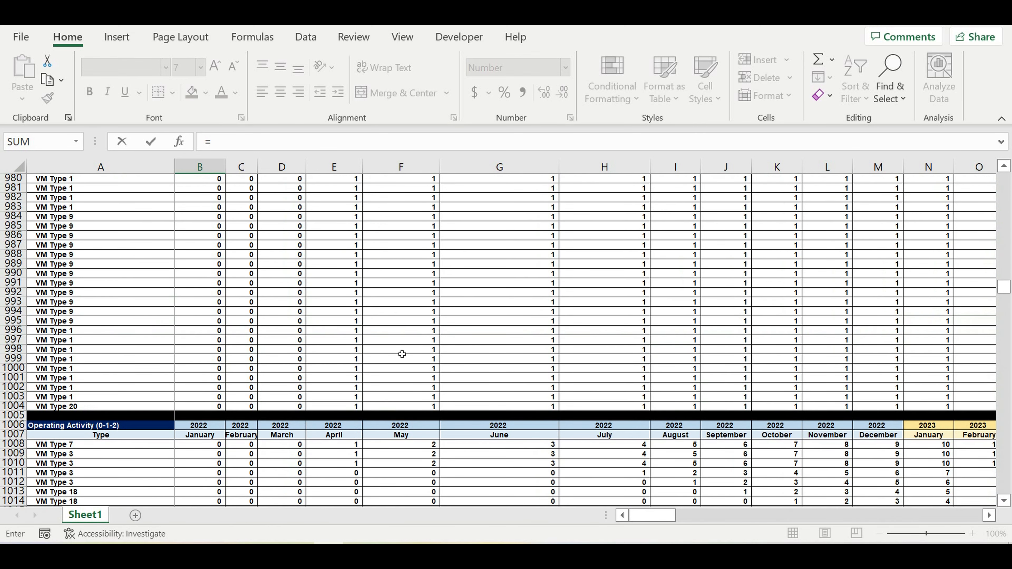
{"action": "scroll", "coordinate": [401, 354], "scroll_direction": "up", "scroll_amount": 10}
{"action": "scroll", "coordinate": [402, 353], "scroll_direction": "up", "scroll_amount": 20}
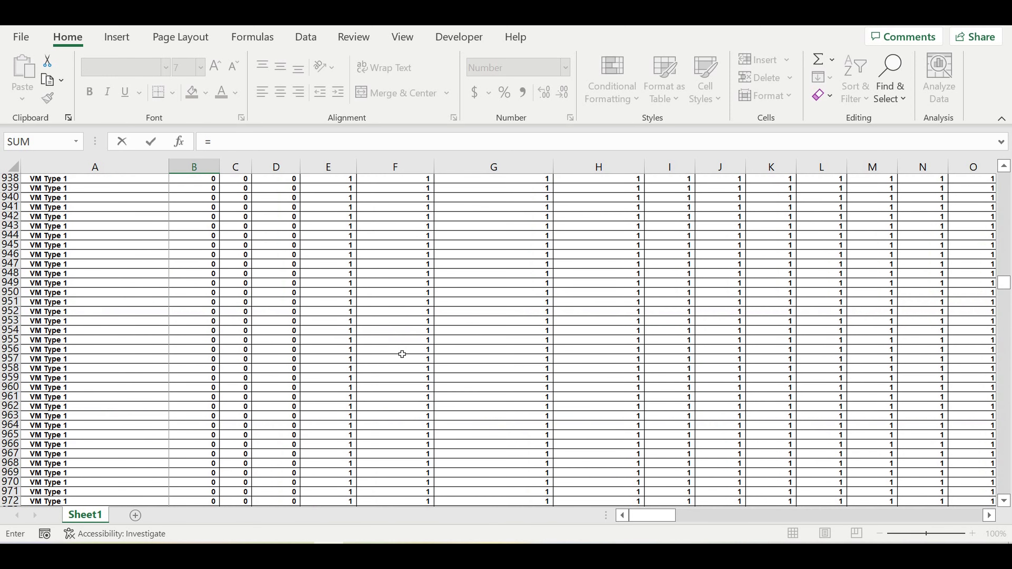
{"action": "scroll", "coordinate": [402, 354], "scroll_direction": "up", "scroll_amount": 11}
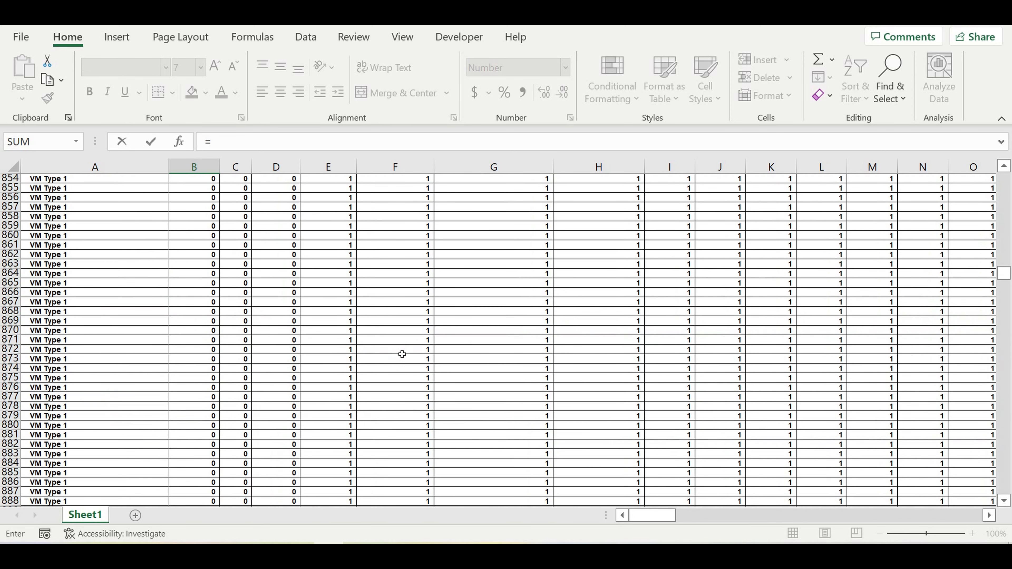
{"action": "scroll", "coordinate": [401, 354], "scroll_direction": "up", "scroll_amount": 20}
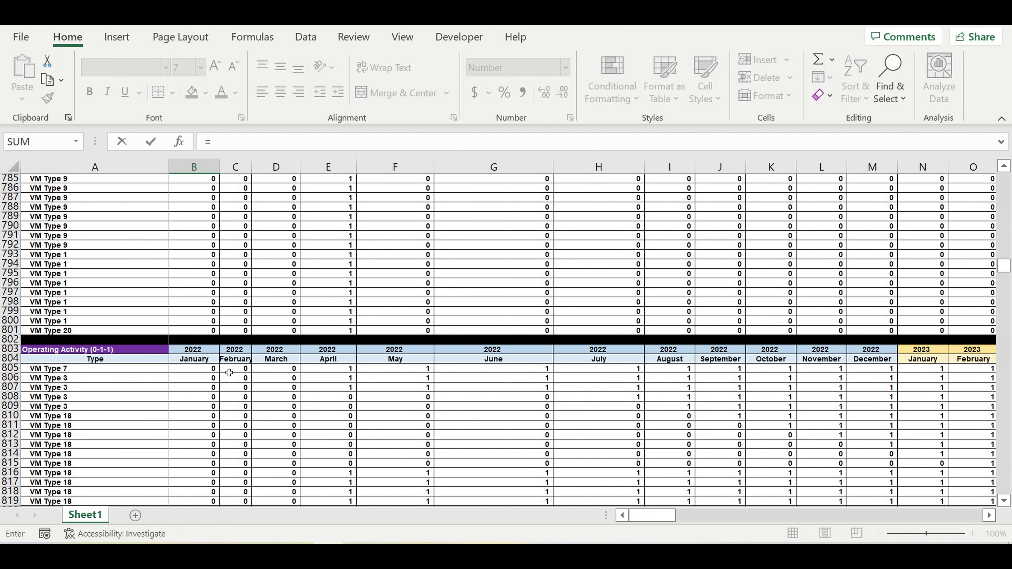
{"action": "left_click", "coordinate": [192, 371]}
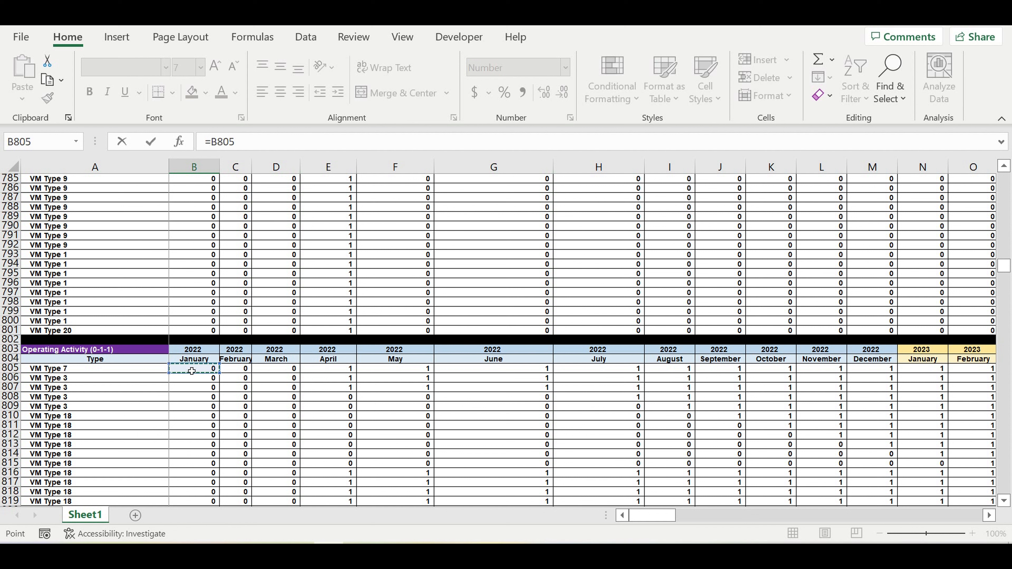
Step: Complete the B2632 formula as =B805*$AH399, multiplying by the Core table's first Fixed Service expenses Final value with its column locked
{"action": "left_click", "coordinate": [257, 150]}
{"action": "type", "text": "*"}
{"action": "left_click_drag", "start_coordinate": [1003, 269], "coordinate": [1002, 212]}
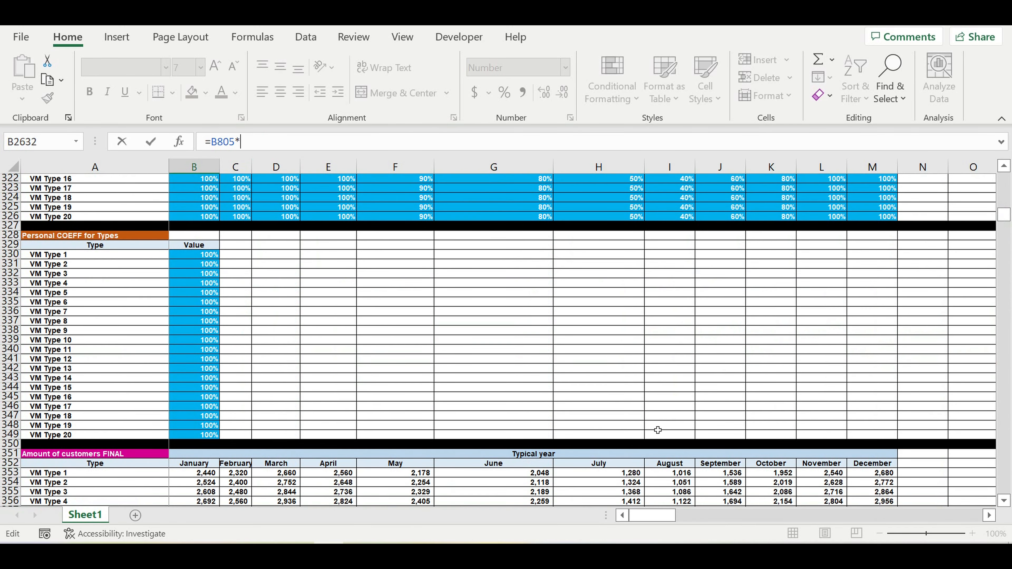
{"action": "scroll", "coordinate": [657, 427], "scroll_direction": "down", "scroll_amount": 20}
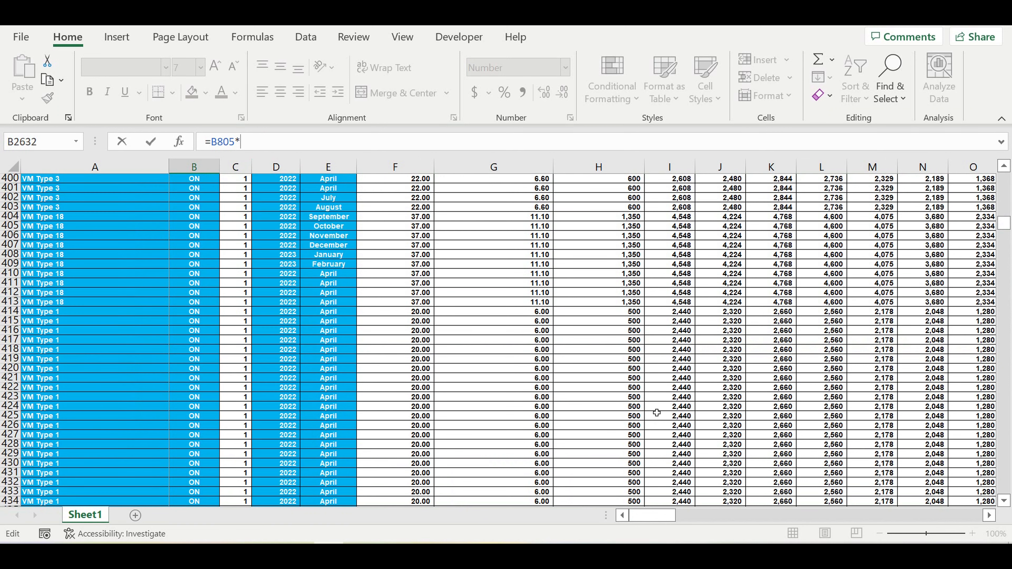
{"action": "scroll", "coordinate": [657, 412], "scroll_direction": "up", "scroll_amount": 7}
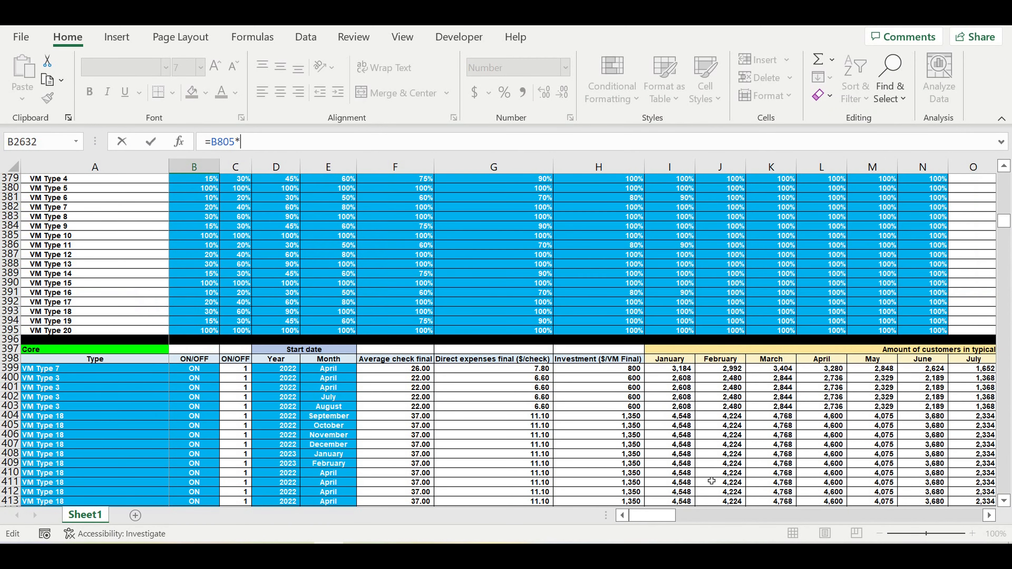
{"action": "left_click_drag", "start_coordinate": [658, 520], "coordinate": [737, 517]}
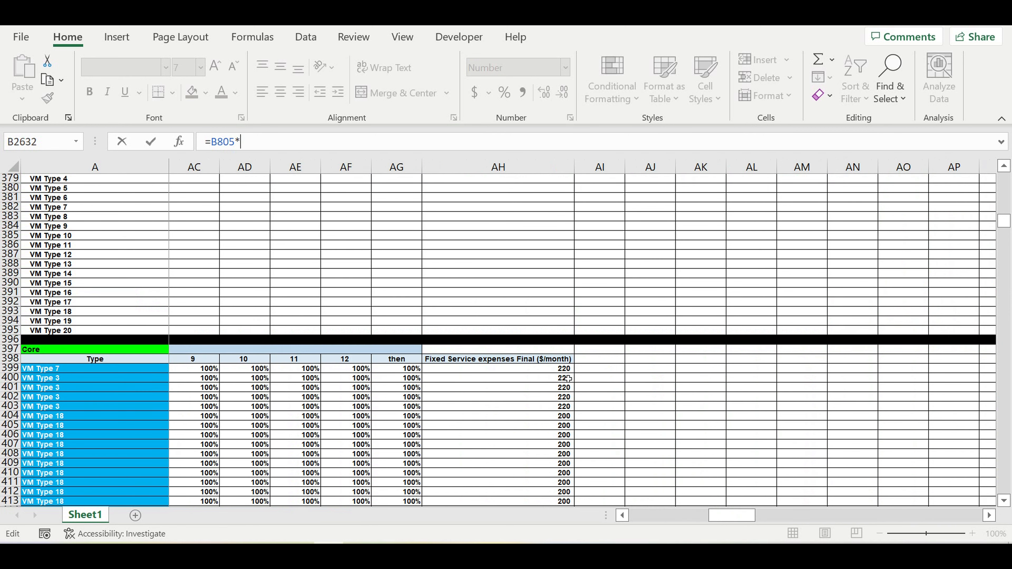
{"action": "left_click", "coordinate": [555, 370]}
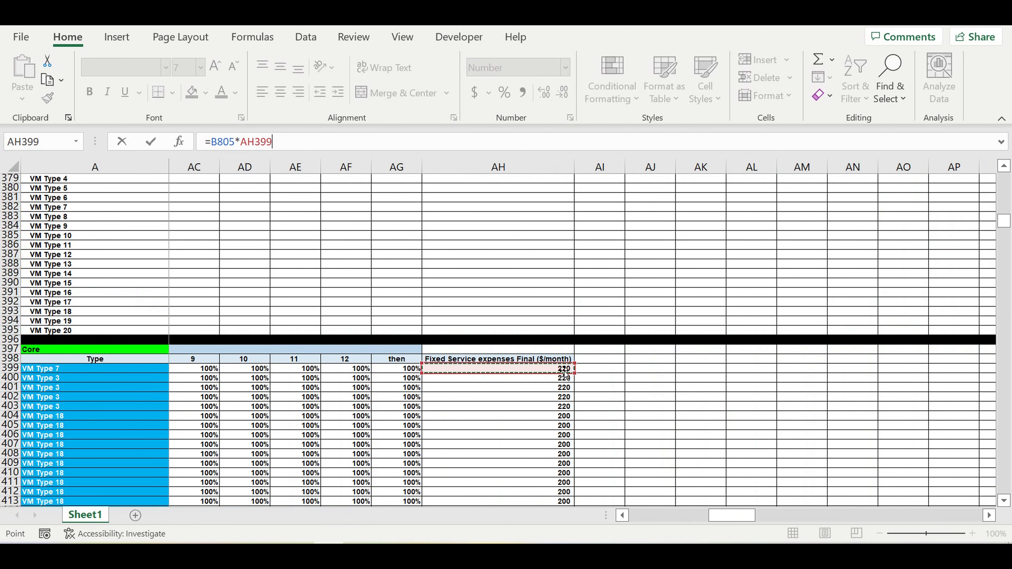
{"action": "left_click", "coordinate": [243, 140]}
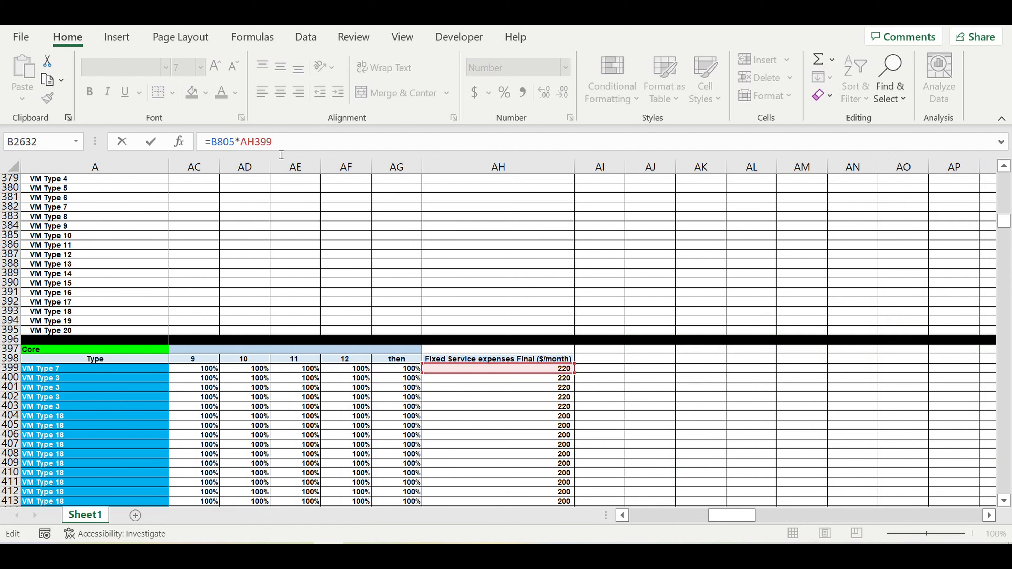
{"action": "type", "text": "$"}
{"action": "key", "text": "Return"}
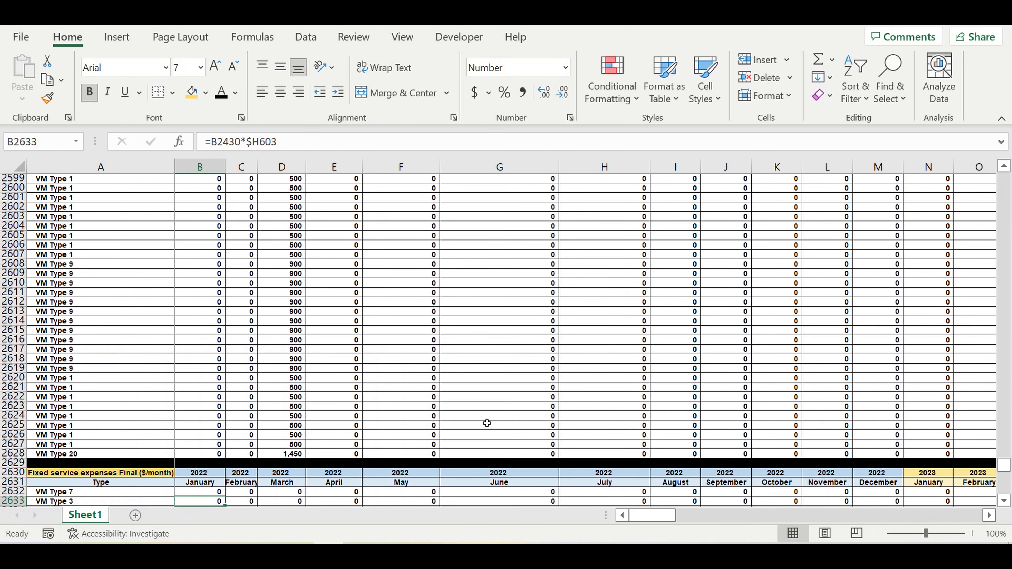
Step: Fill the B2632 formula down to row 2831 and across all months to column DQ
{"action": "scroll", "coordinate": [443, 409], "scroll_direction": "down", "scroll_amount": 2}
{"action": "key", "text": "Up"}
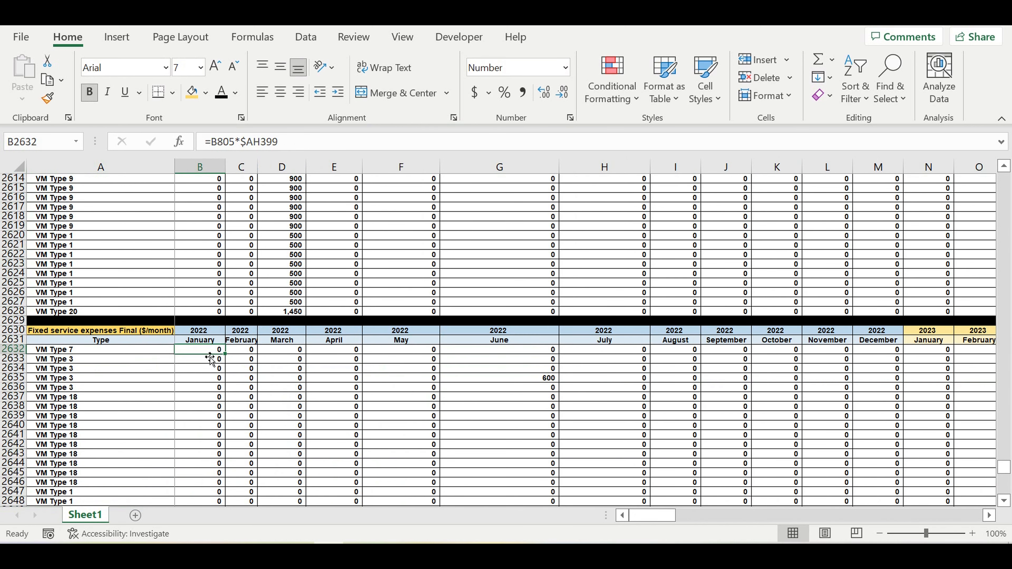
{"action": "left_click_drag", "start_coordinate": [228, 359], "coordinate": [223, 494]}
{"action": "left_click_drag", "start_coordinate": [510, 486], "coordinate": [535, 444]}
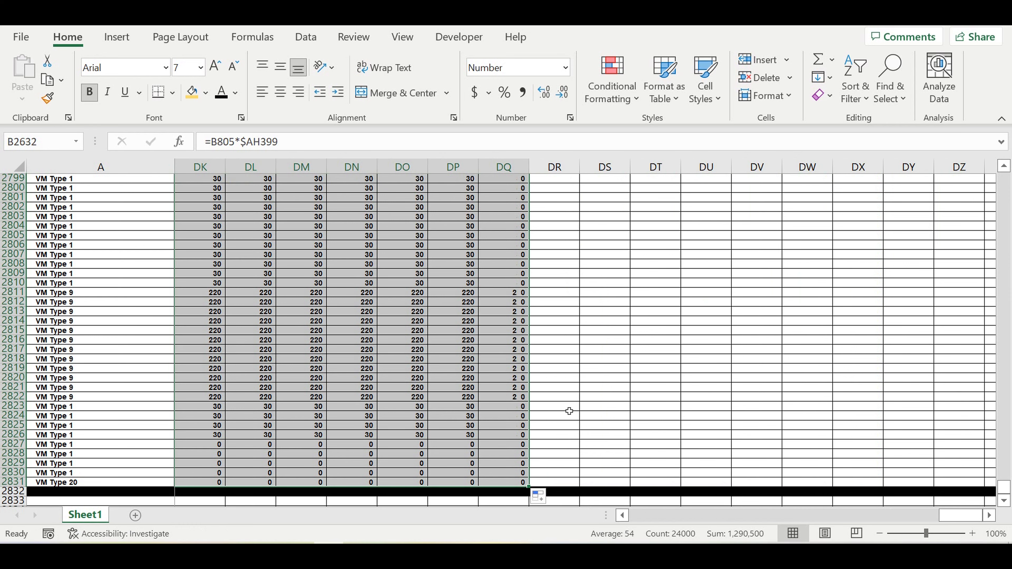
Step: Review the filled fixed service expenses from the last machines and months back to the start of the table
{"action": "left_click", "coordinate": [441, 369]}
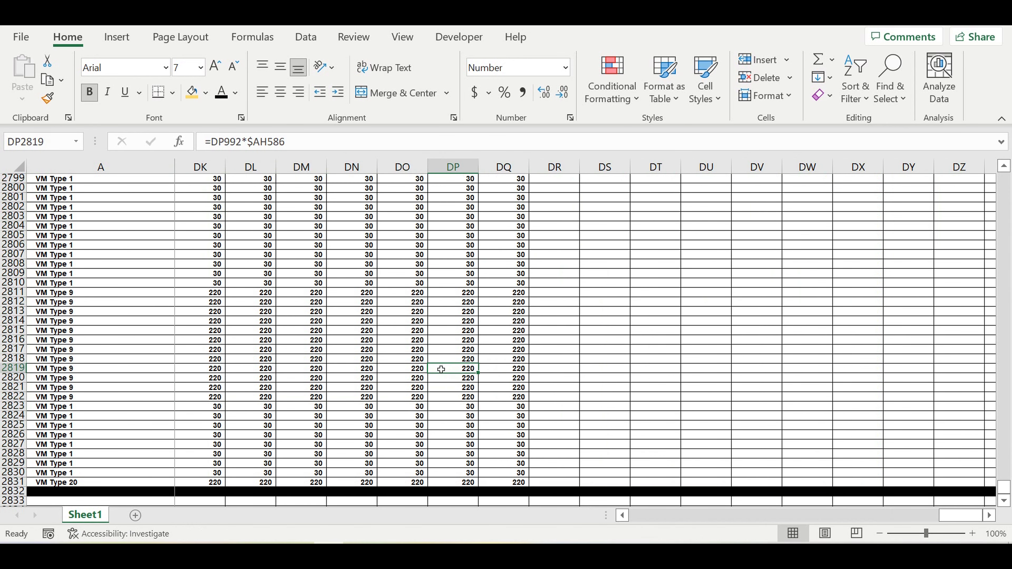
{"action": "scroll", "coordinate": [441, 369], "scroll_direction": "up", "scroll_amount": 17}
{"action": "scroll", "coordinate": [441, 370], "scroll_direction": "up", "scroll_amount": 9}
{"action": "scroll", "coordinate": [441, 370], "scroll_direction": "up", "scroll_amount": 20}
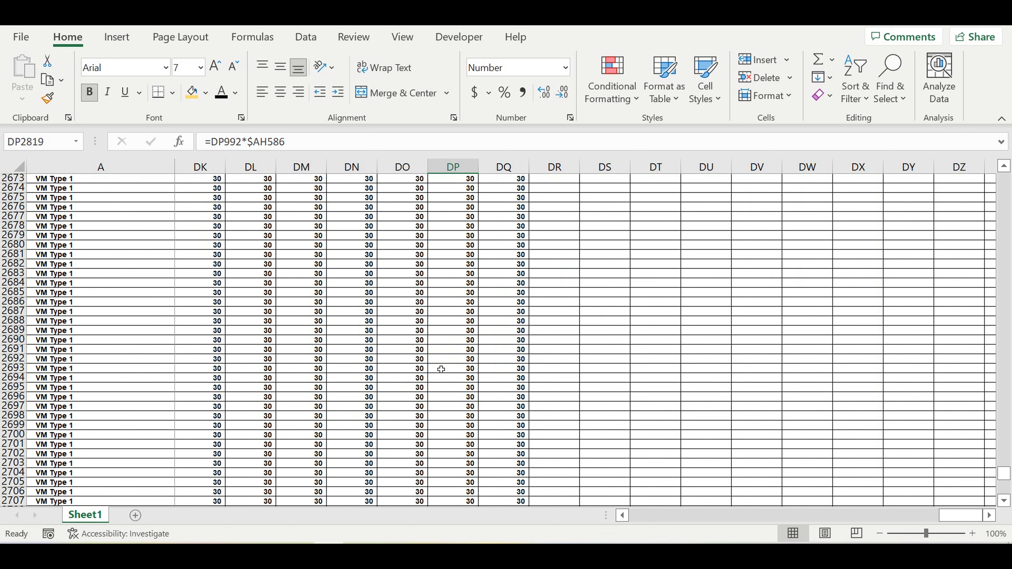
{"action": "left_click_drag", "start_coordinate": [952, 515], "coordinate": [528, 523]}
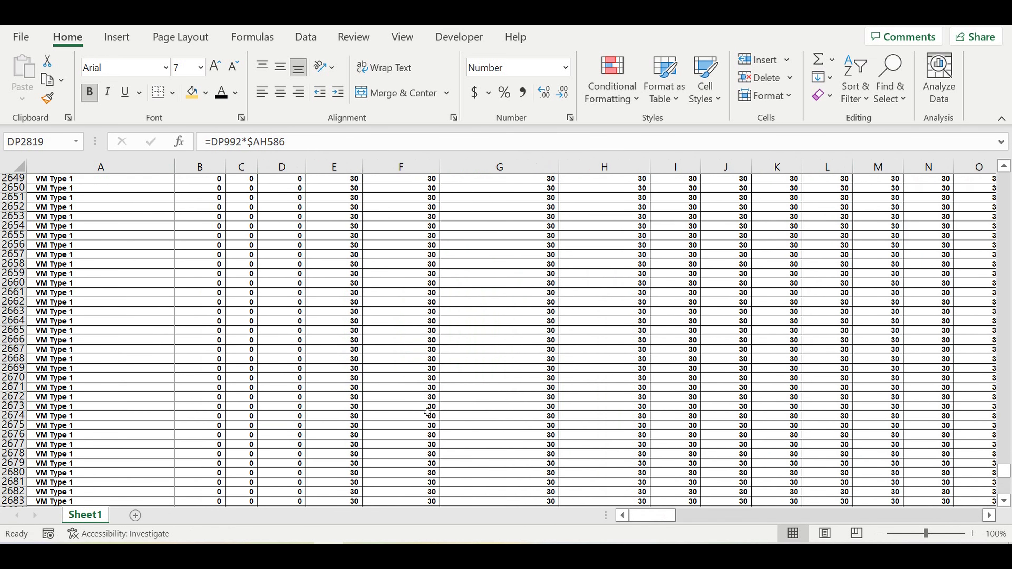
{"action": "scroll", "coordinate": [428, 412], "scroll_direction": "up", "scroll_amount": 10}
{"action": "scroll", "coordinate": [428, 412], "scroll_direction": "up", "scroll_amount": 6}
{"action": "scroll", "coordinate": [434, 400], "scroll_direction": "down", "scroll_amount": 3}
Step: Check the formulas and monthly values of the first machines in the fixed service expenses table, comparing April, May, July and August 2022
{"action": "left_click", "coordinate": [342, 396]}
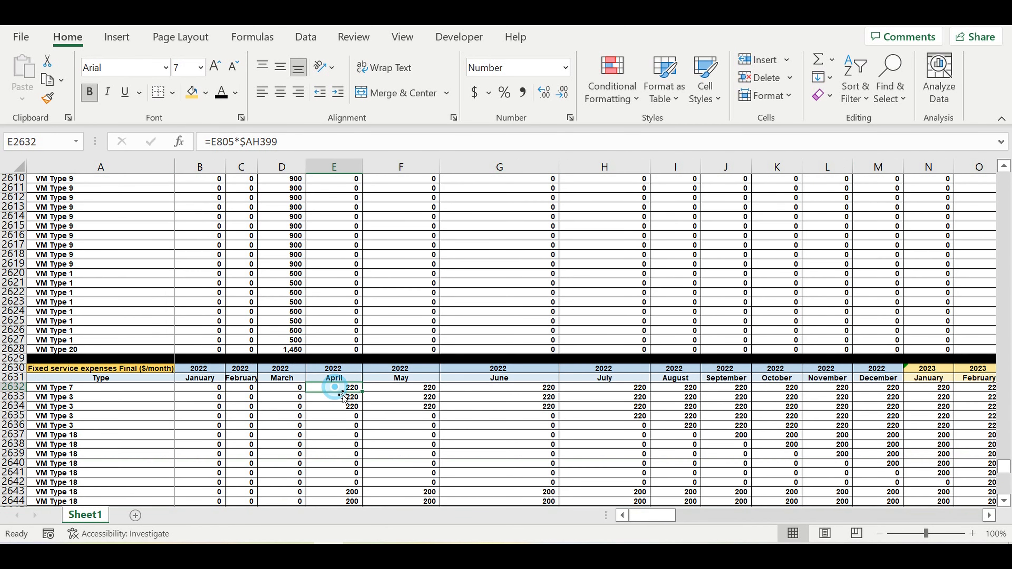
{"action": "left_click", "coordinate": [344, 410]}
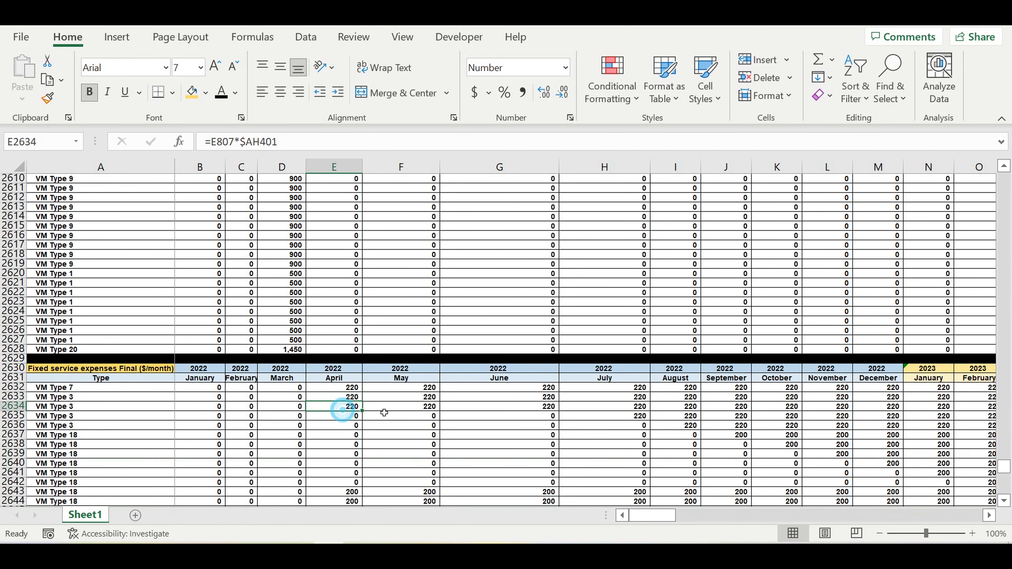
{"action": "left_click", "coordinate": [437, 397]}
{"action": "scroll", "coordinate": [577, 415], "scroll_direction": "down", "scroll_amount": 3}
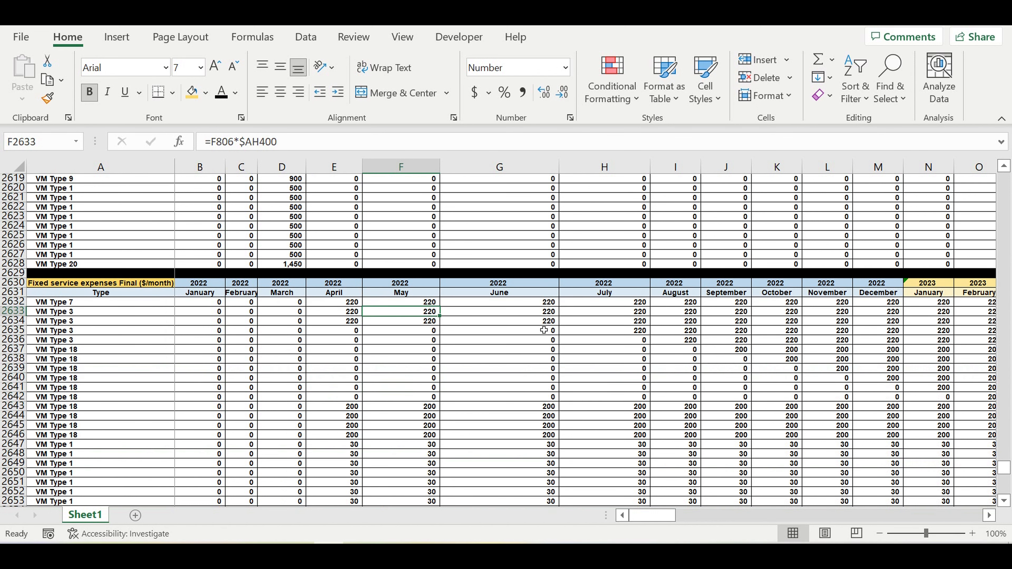
{"action": "left_click_drag", "start_coordinate": [605, 303], "coordinate": [605, 443]}
{"action": "left_click_drag", "start_coordinate": [683, 303], "coordinate": [684, 409]}
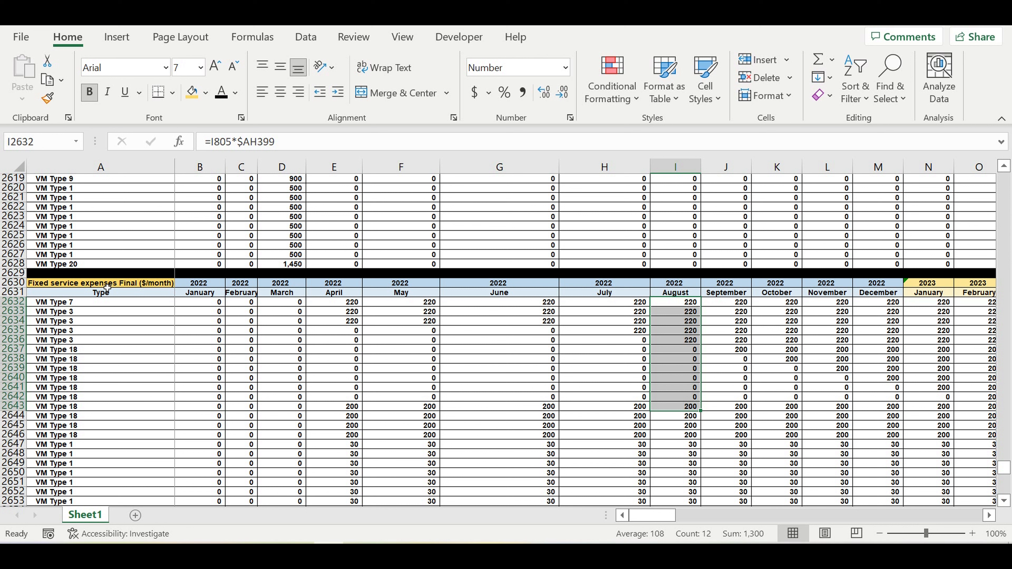
{"action": "left_click", "coordinate": [107, 287]}
{"action": "left_click", "coordinate": [110, 315]}
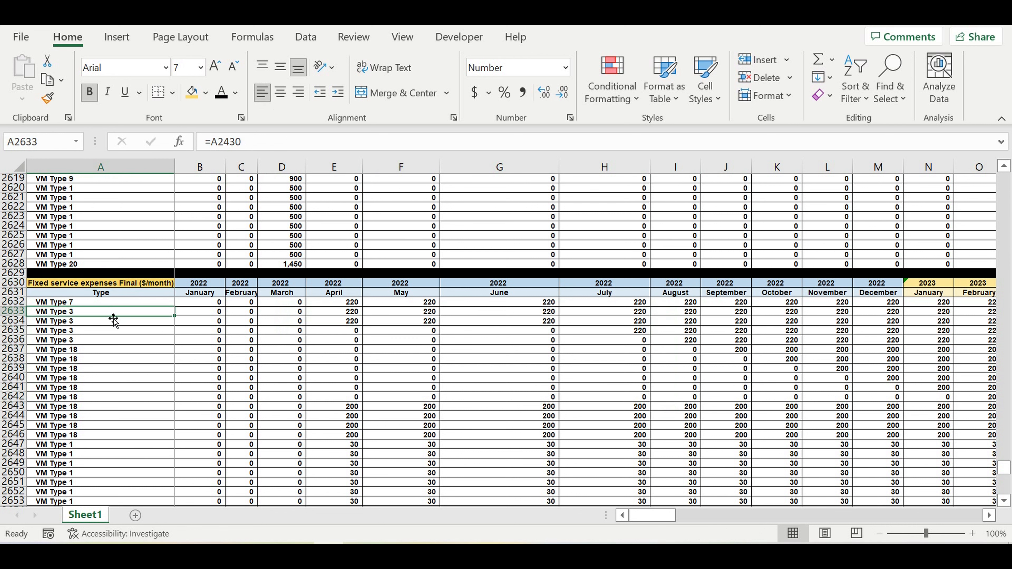